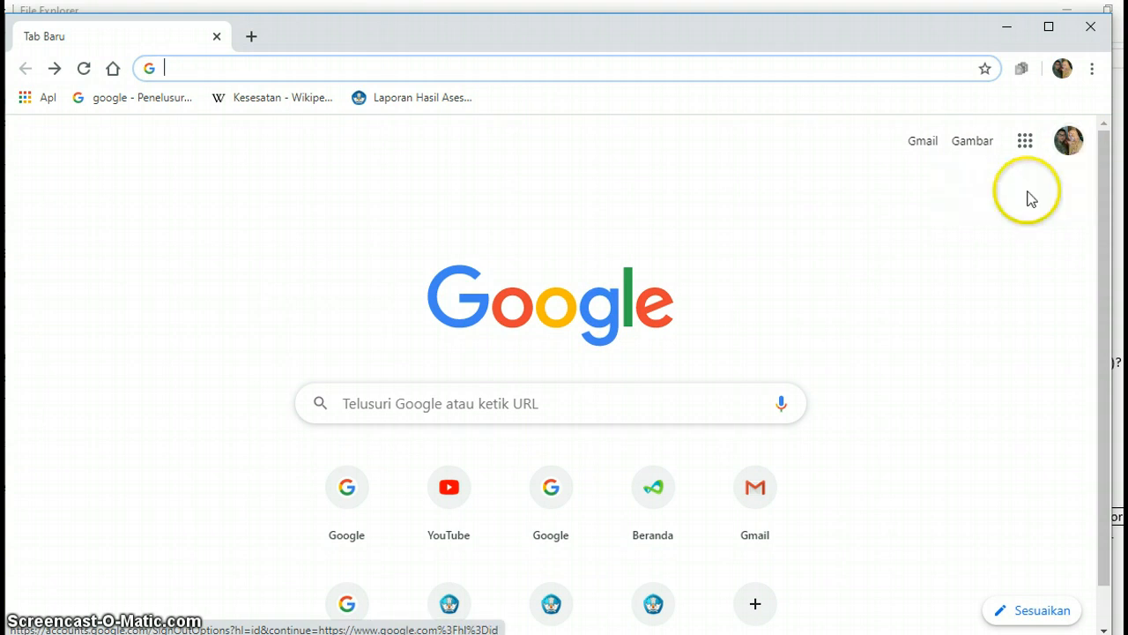
Open Google Classroom from the Google apps list.
click(1026, 143)
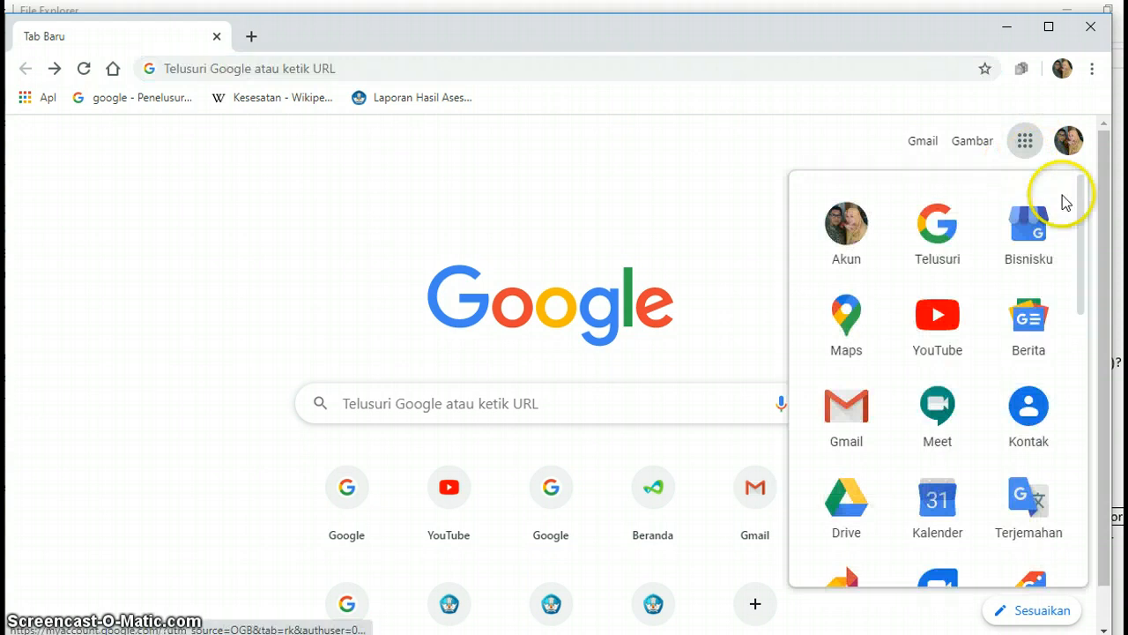
drag(1078, 214, 1078, 382)
click(948, 415)
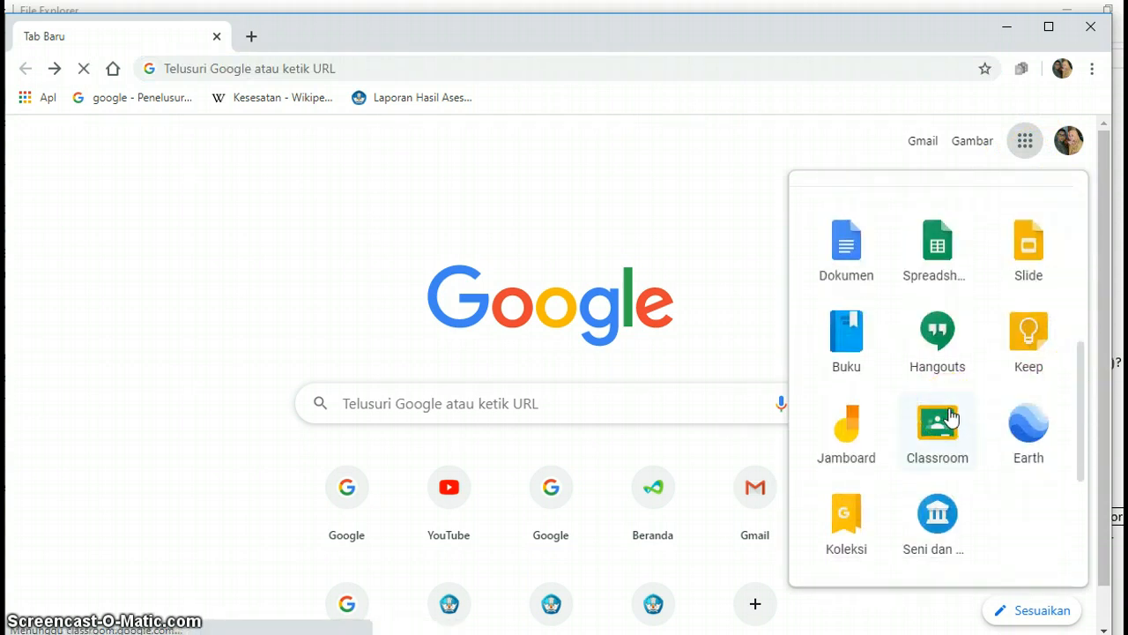
click(949, 416)
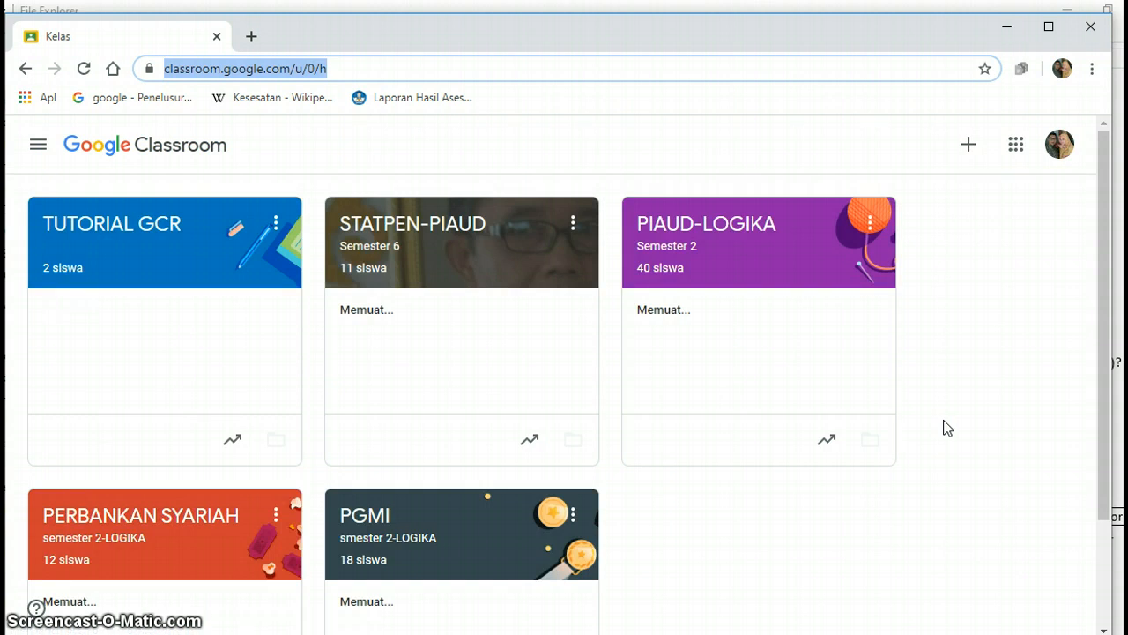
Open the Tugas Kelas page of the TUTORIAL GCR class.
click(528, 403)
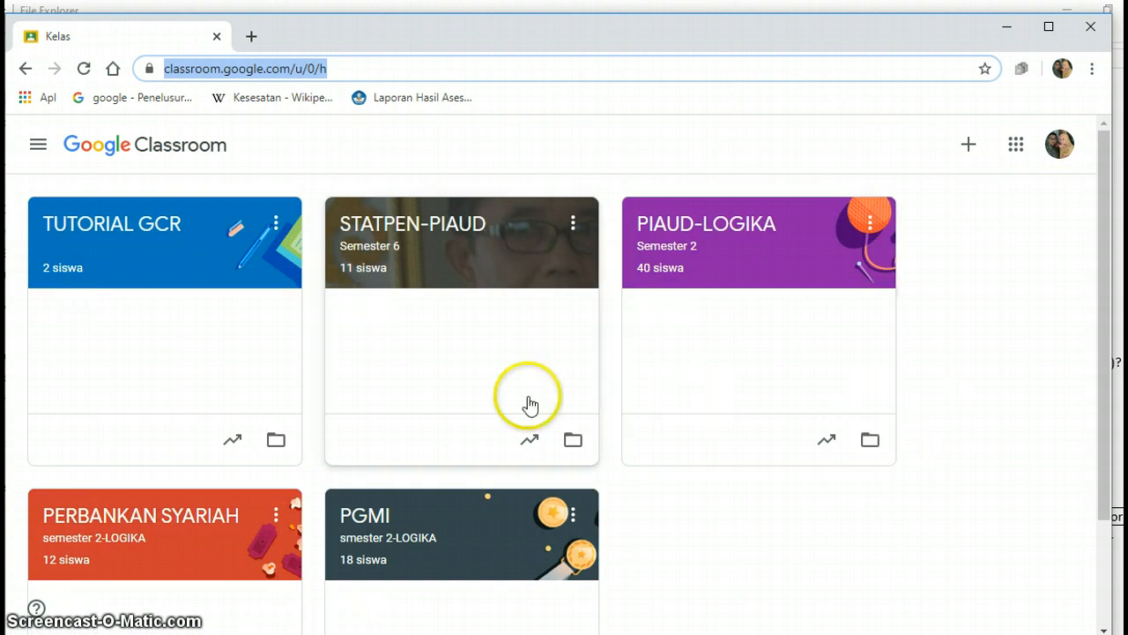
click(219, 273)
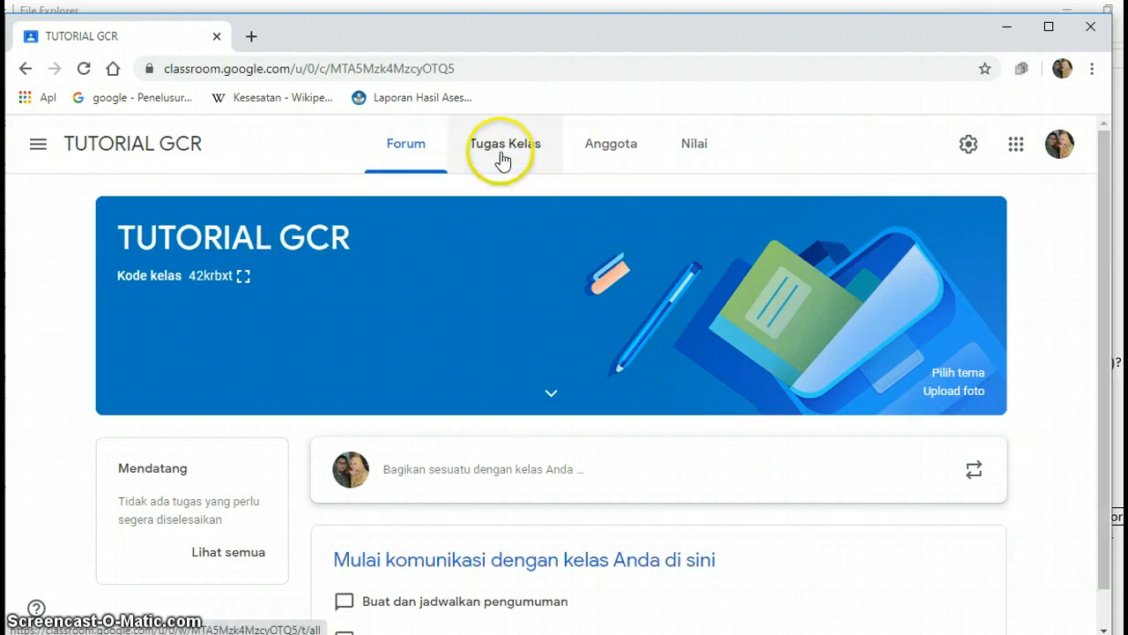
click(502, 159)
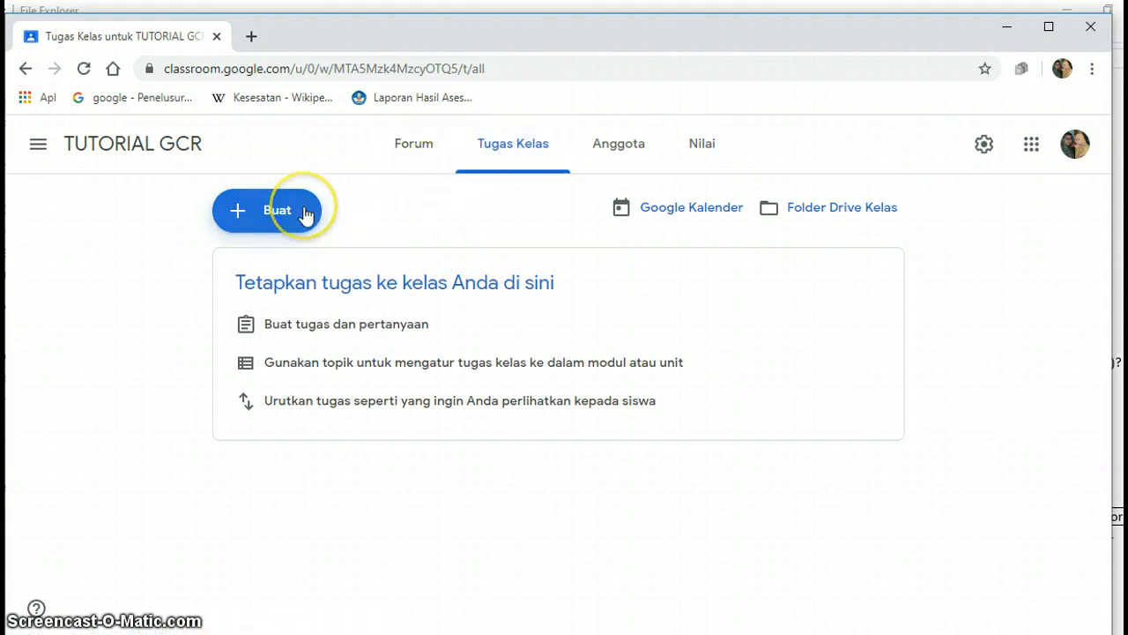
Create a quiz assignment (Tugas kuis) with the title "UJI COBA-1".
click(305, 212)
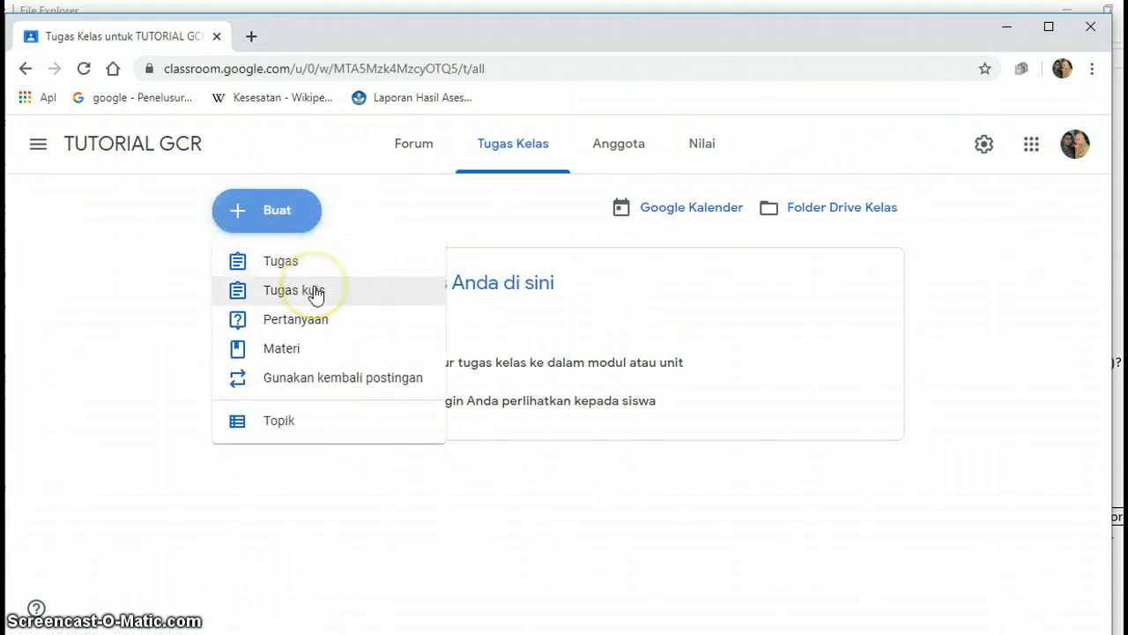
click(315, 293)
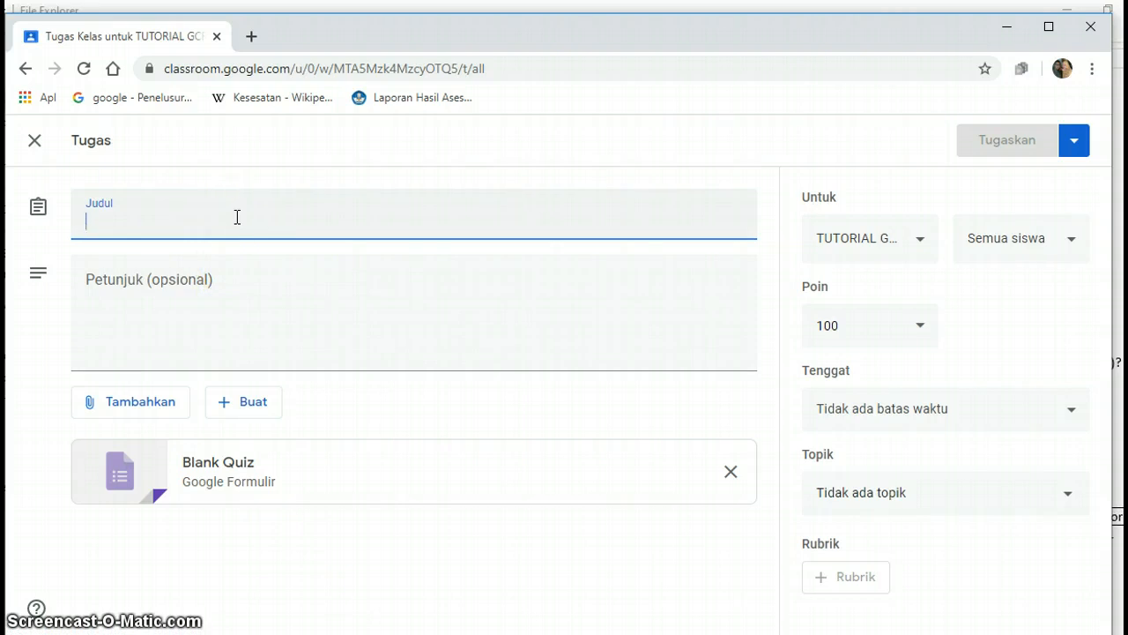
text(UJI)
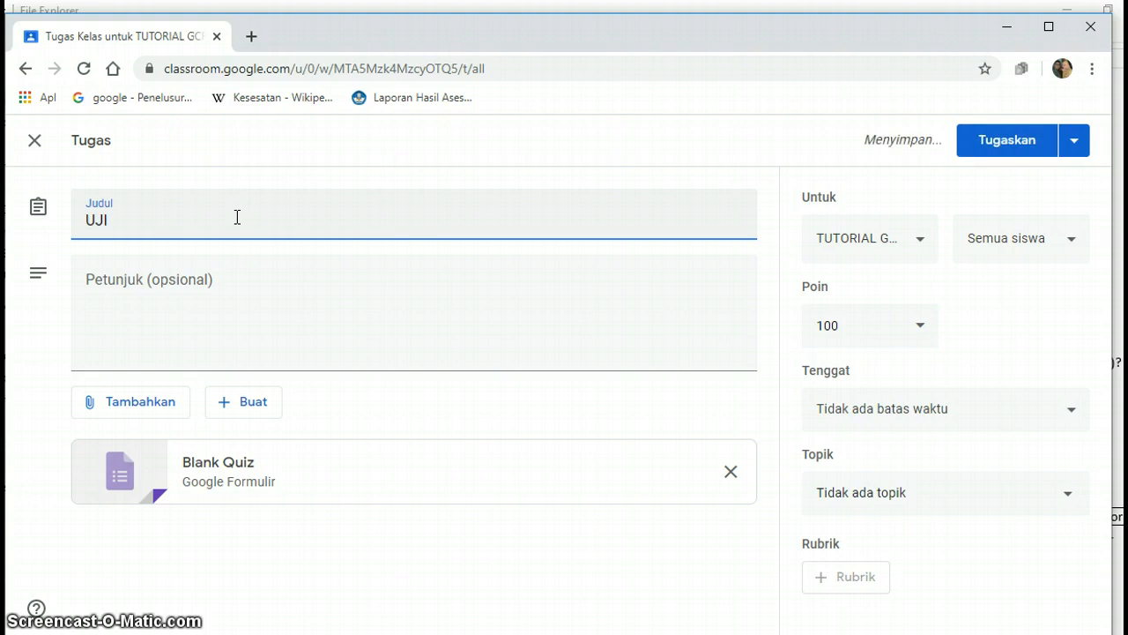
text( COBA-1)
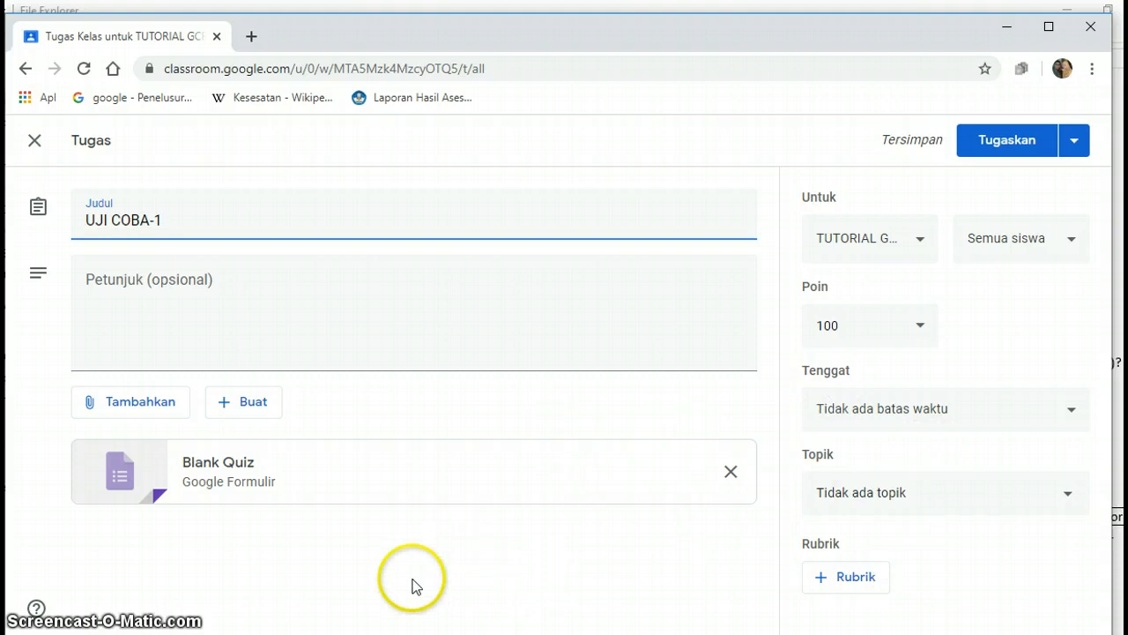
In the attached Blank Quiz form's settings, enable Kumpulkan alamat email, Batasi ke 1 tanggapan, and Lihat diagram ringkasan dan respons teks.
click(393, 496)
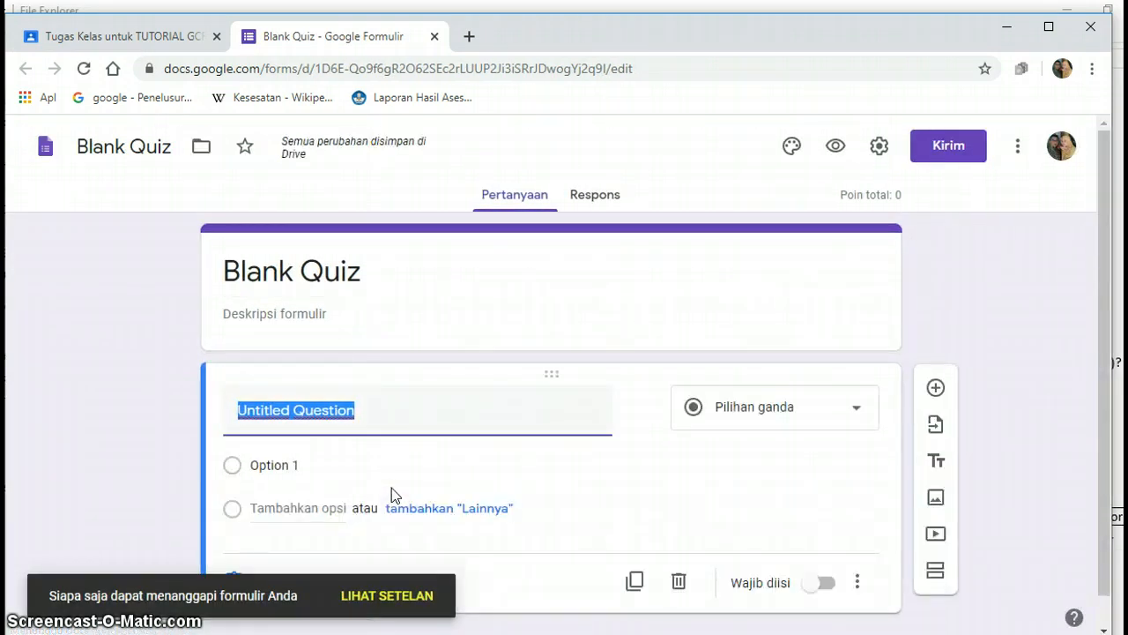
click(879, 148)
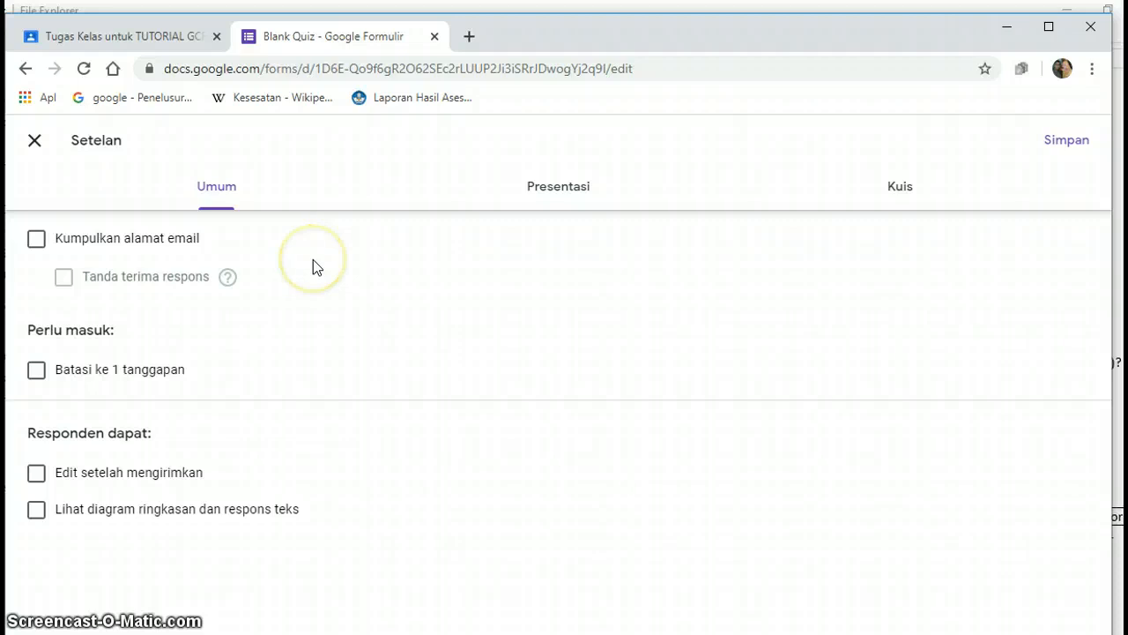
click(37, 240)
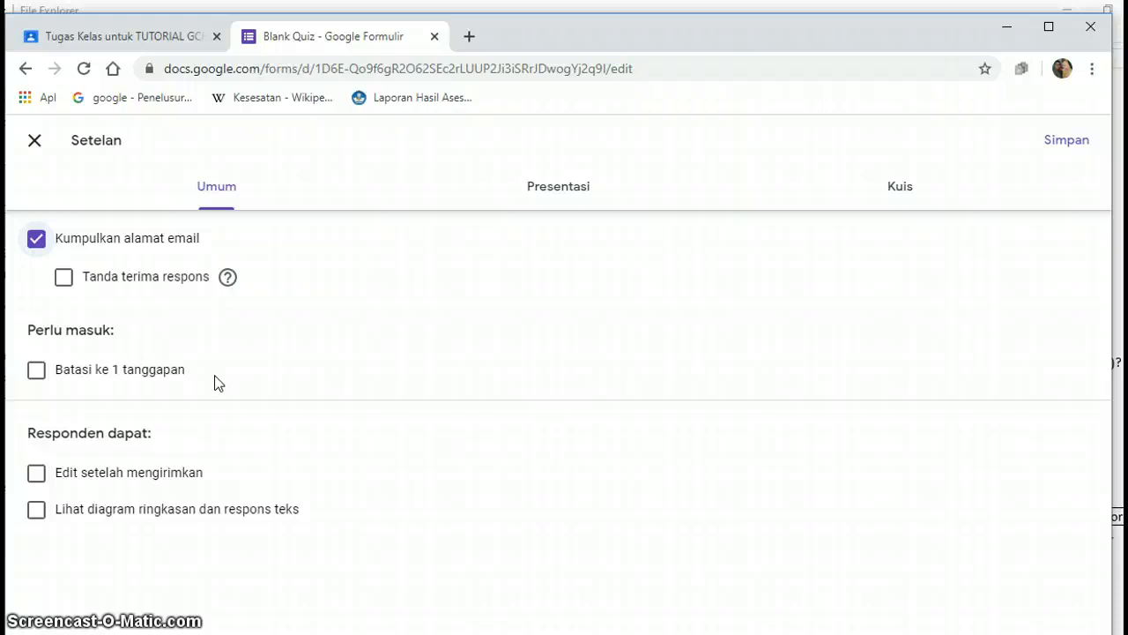
click(37, 371)
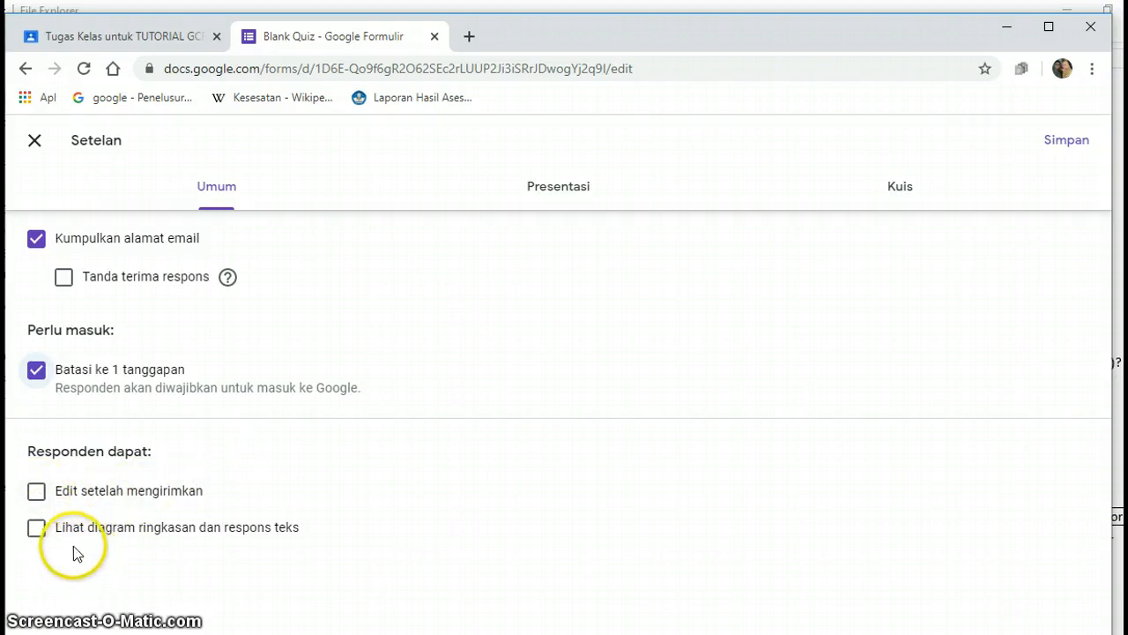
click(39, 532)
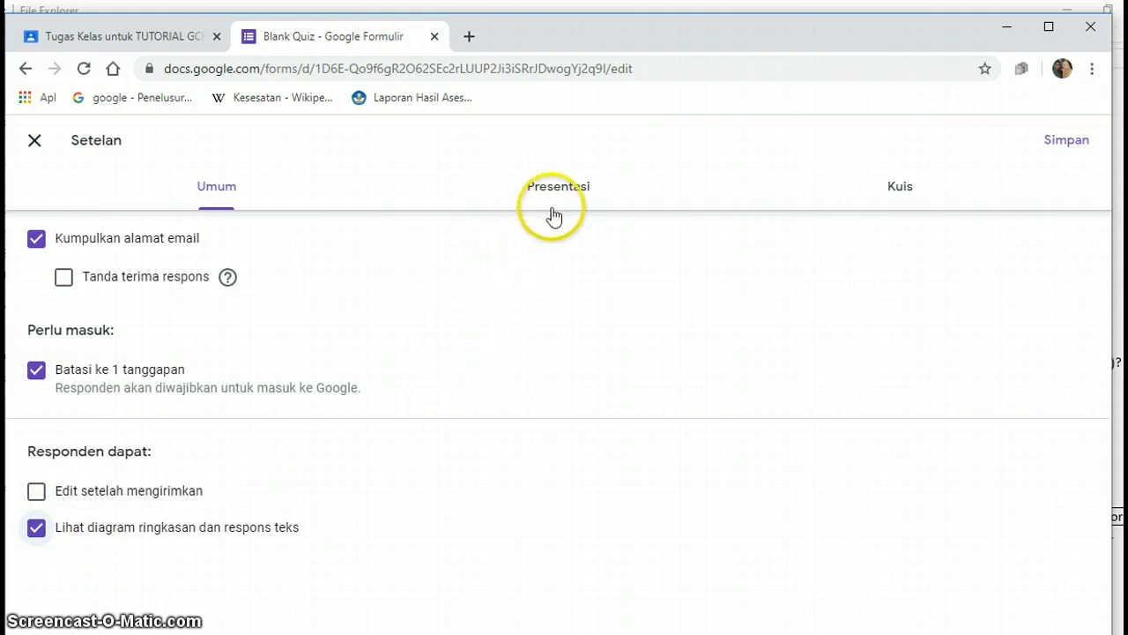
Enable Acak urutan pertanyaan, disable respondents' view of Pertanyaan tak terjawab and Jawaban yang benar, and save the form settings.
click(555, 198)
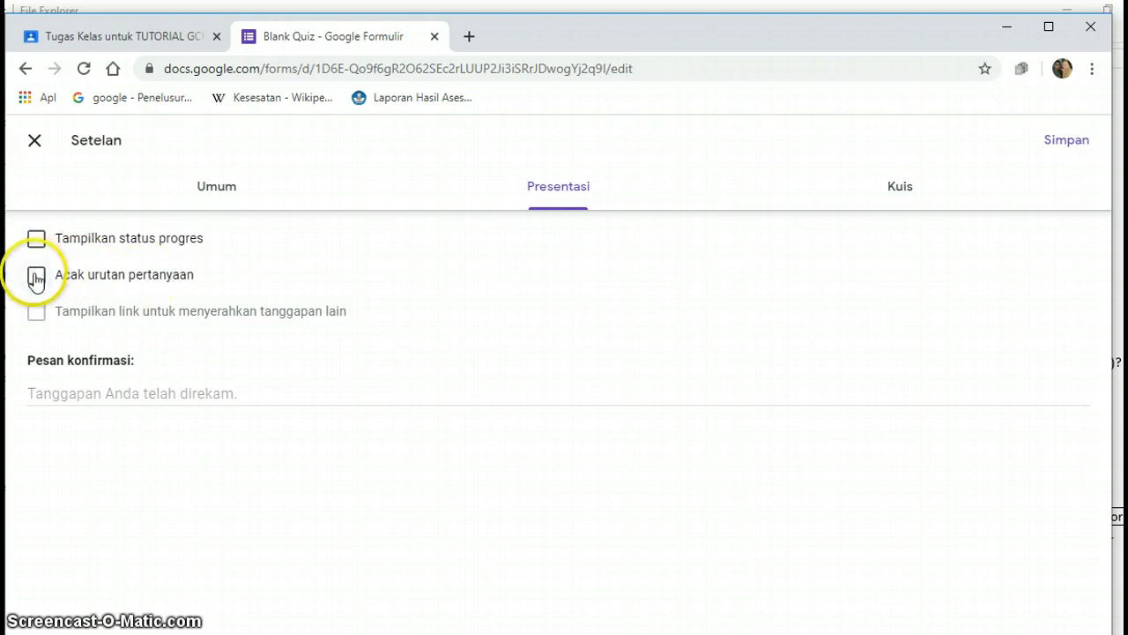
click(37, 274)
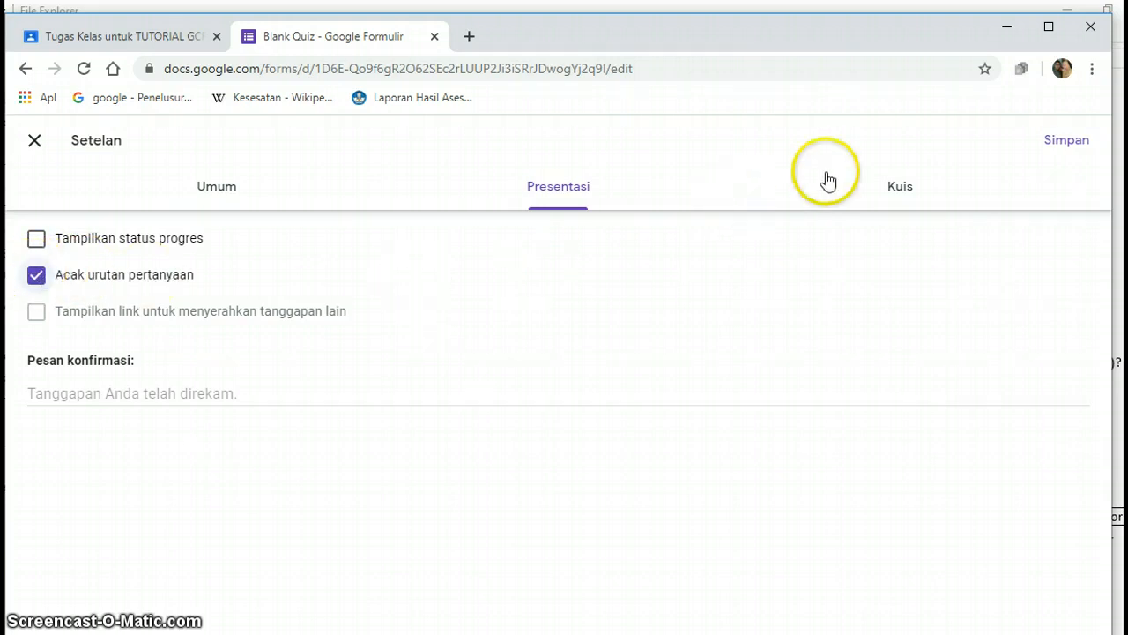
click(893, 197)
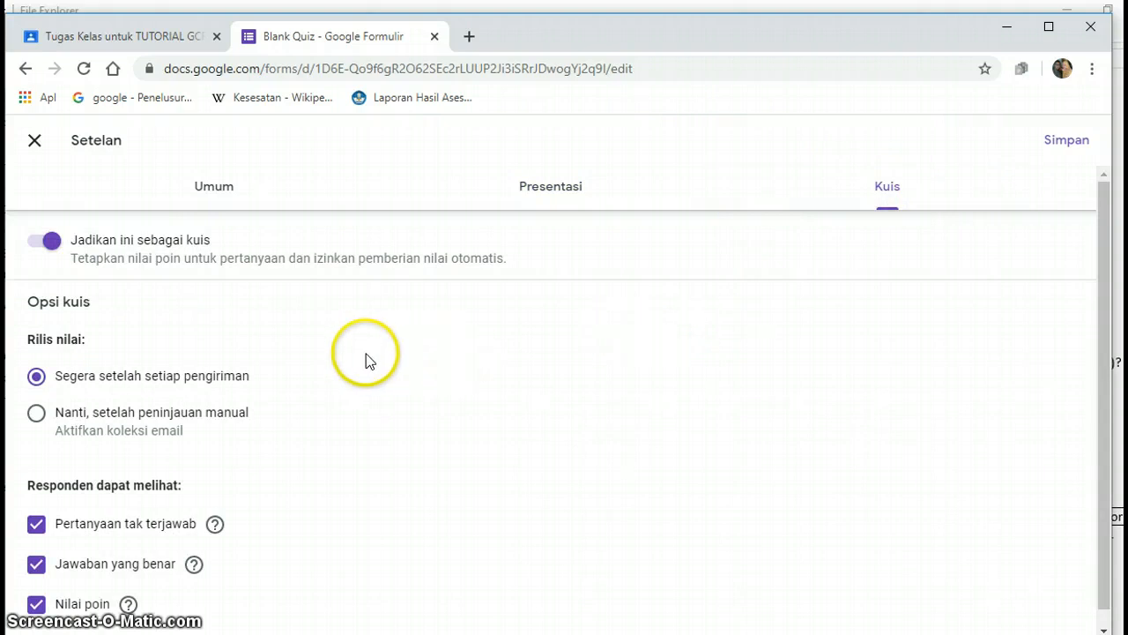
click(261, 381)
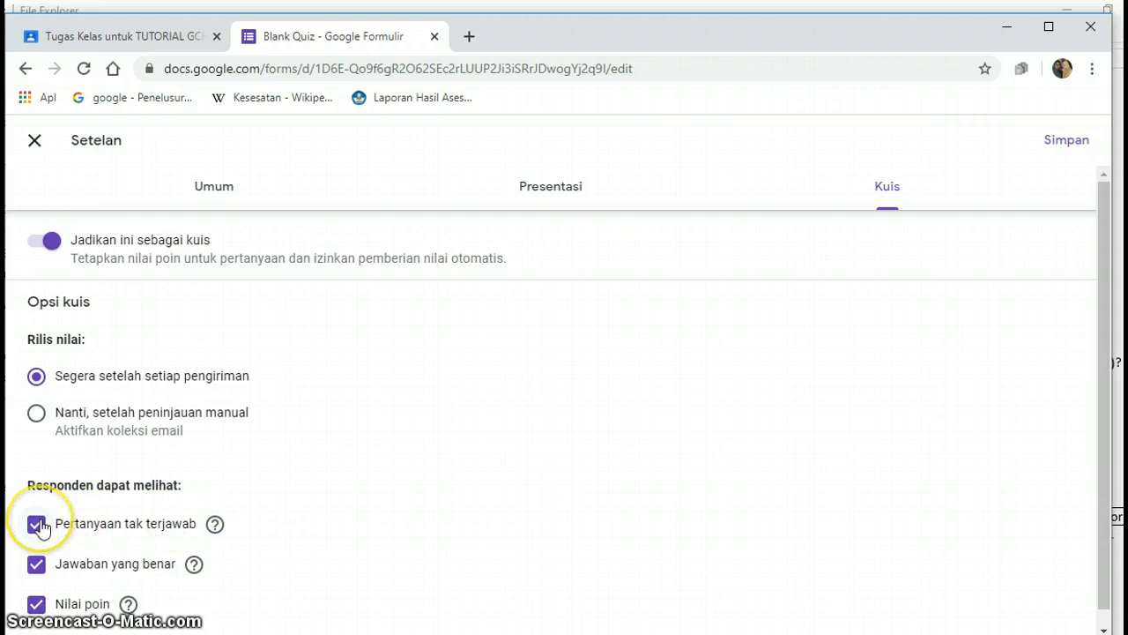
click(39, 525)
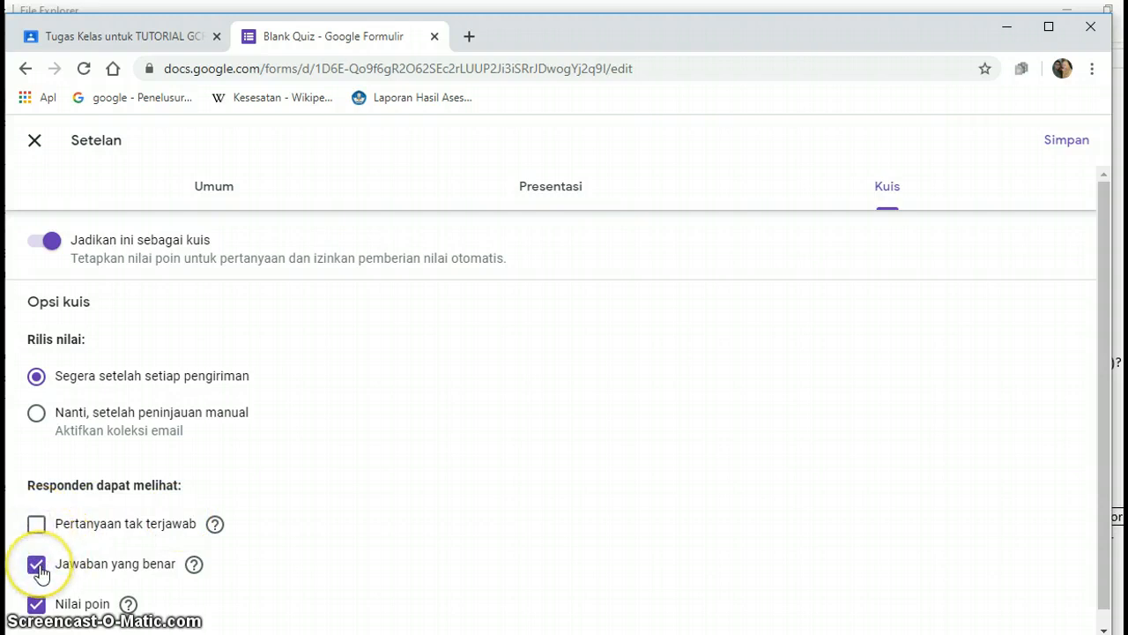
click(37, 565)
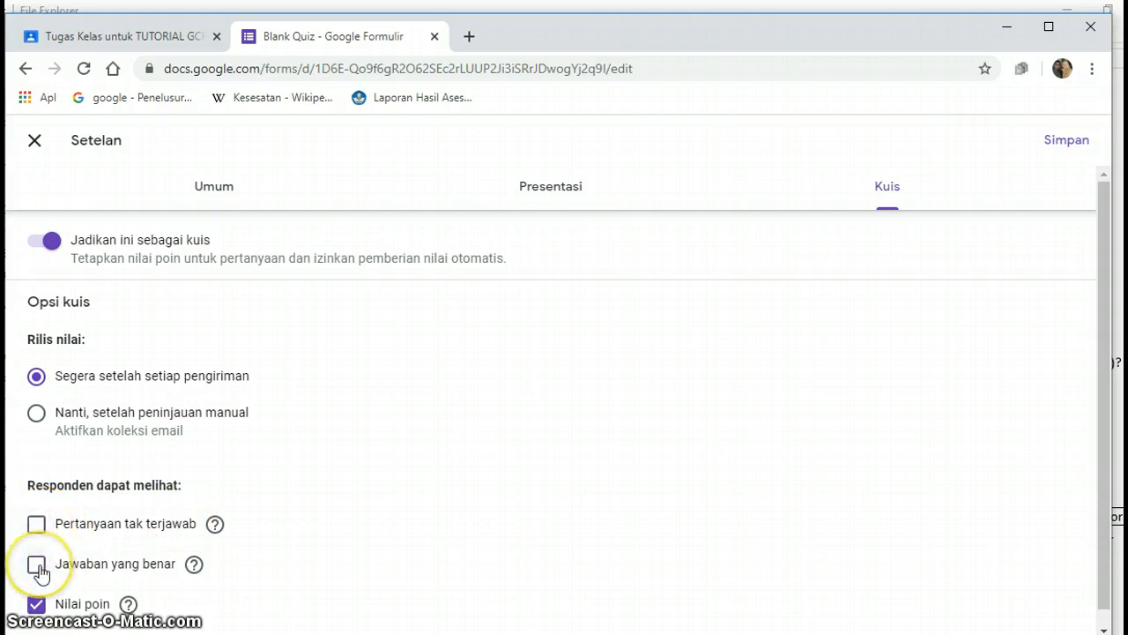
click(1067, 143)
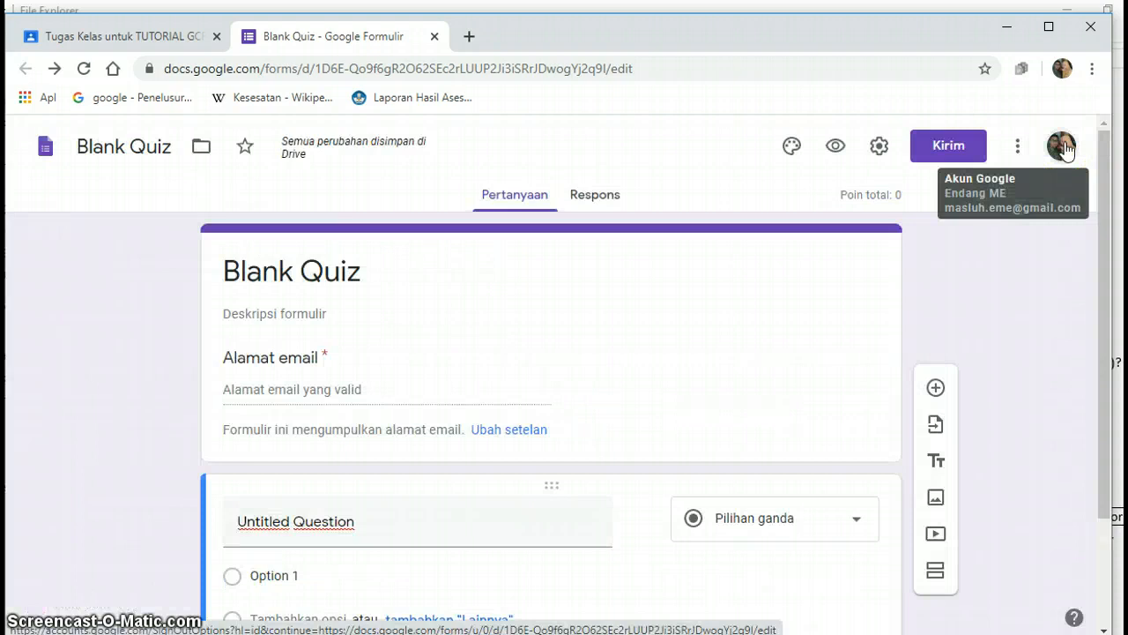
Turn the untitled question into a required Jawaban singkat question titled "Nama, NIM".
drag(1102, 202, 1100, 282)
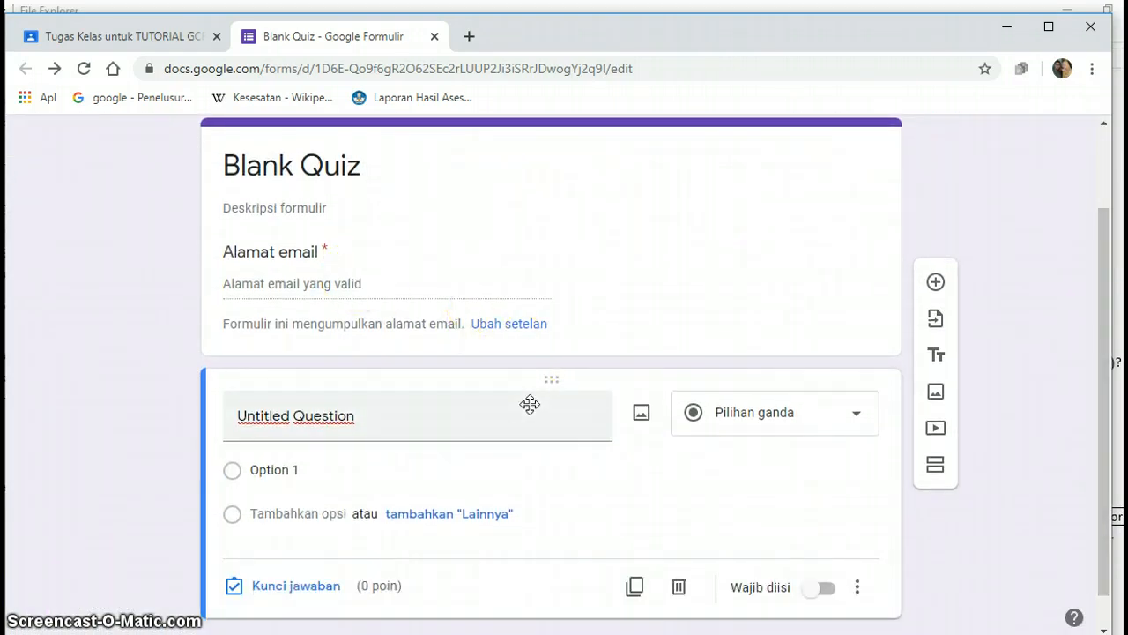
click(856, 414)
click(800, 167)
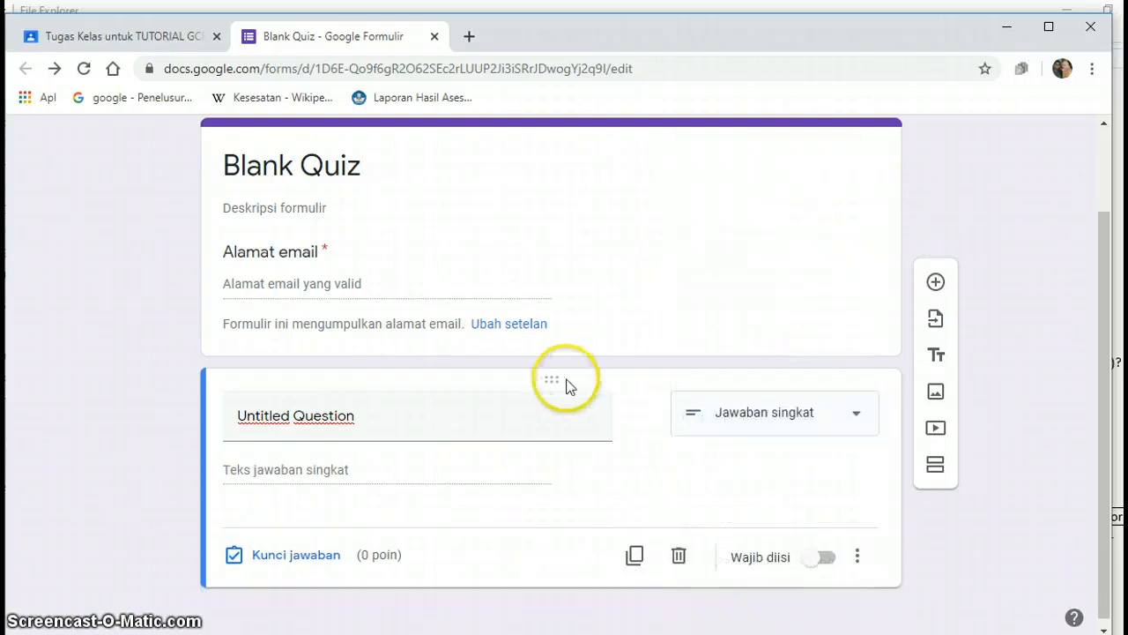
click(543, 407)
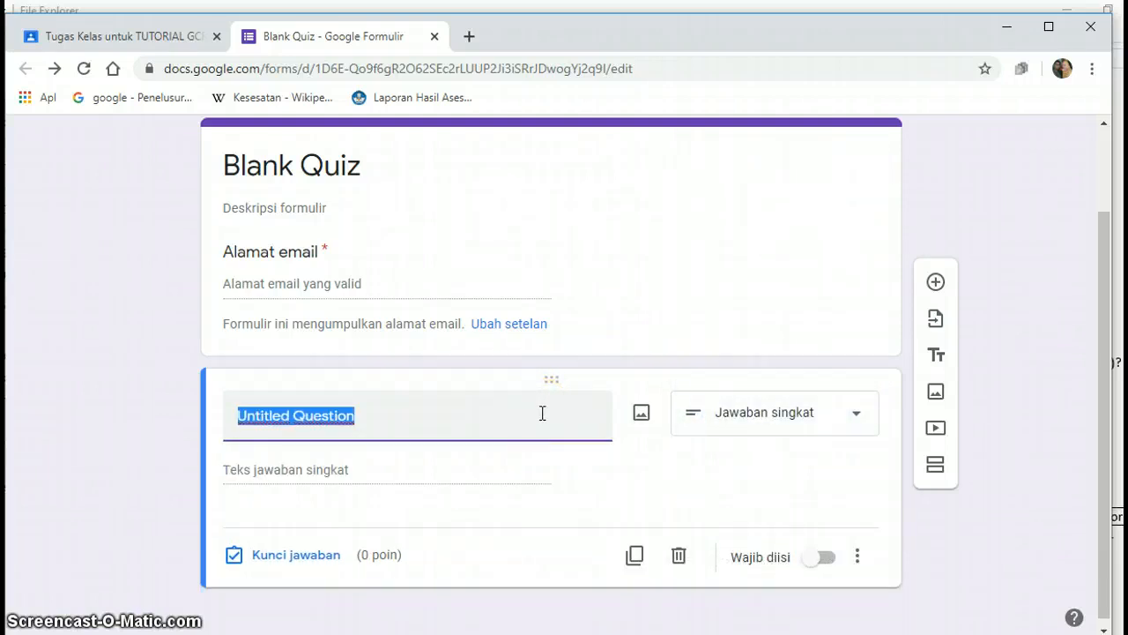
text(N)
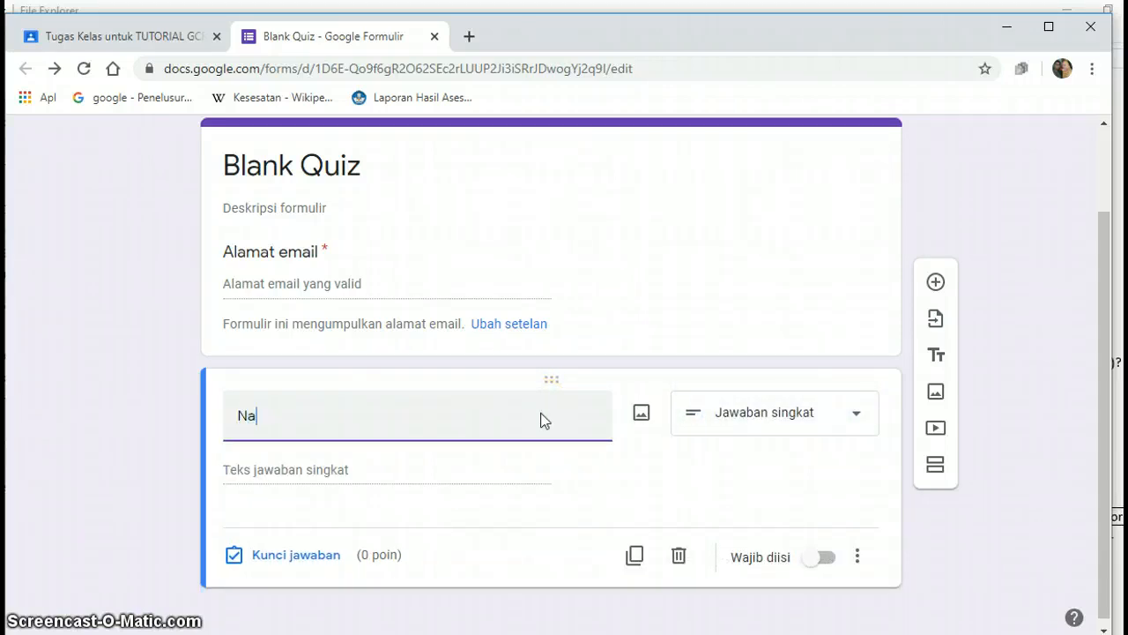
text(a)
key(BackSpace)
text(ama)
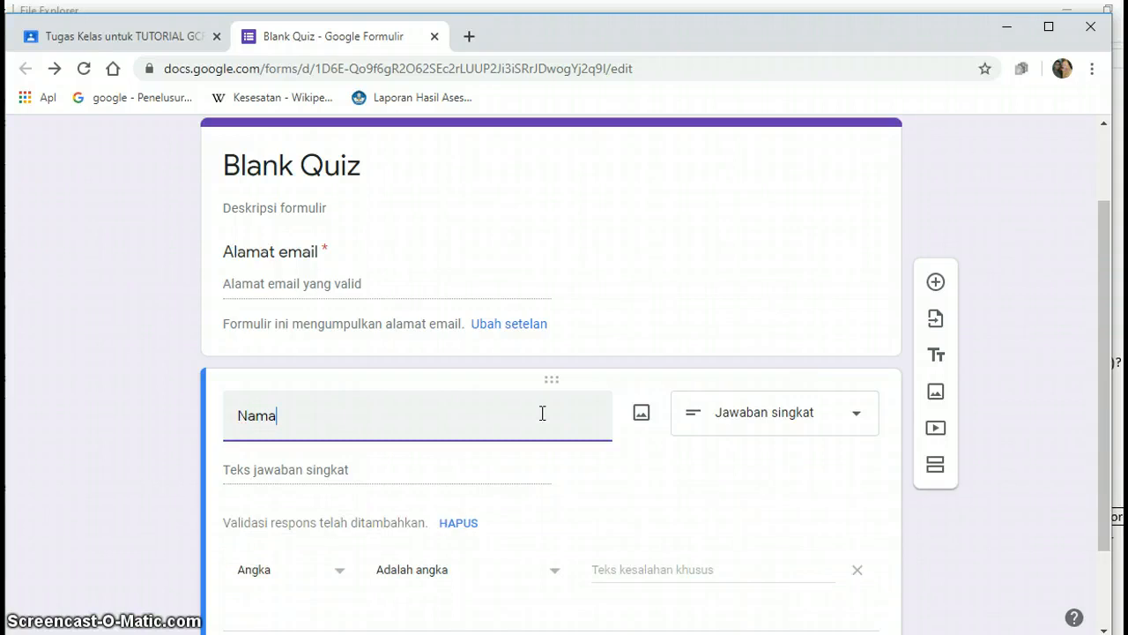
text(, N)
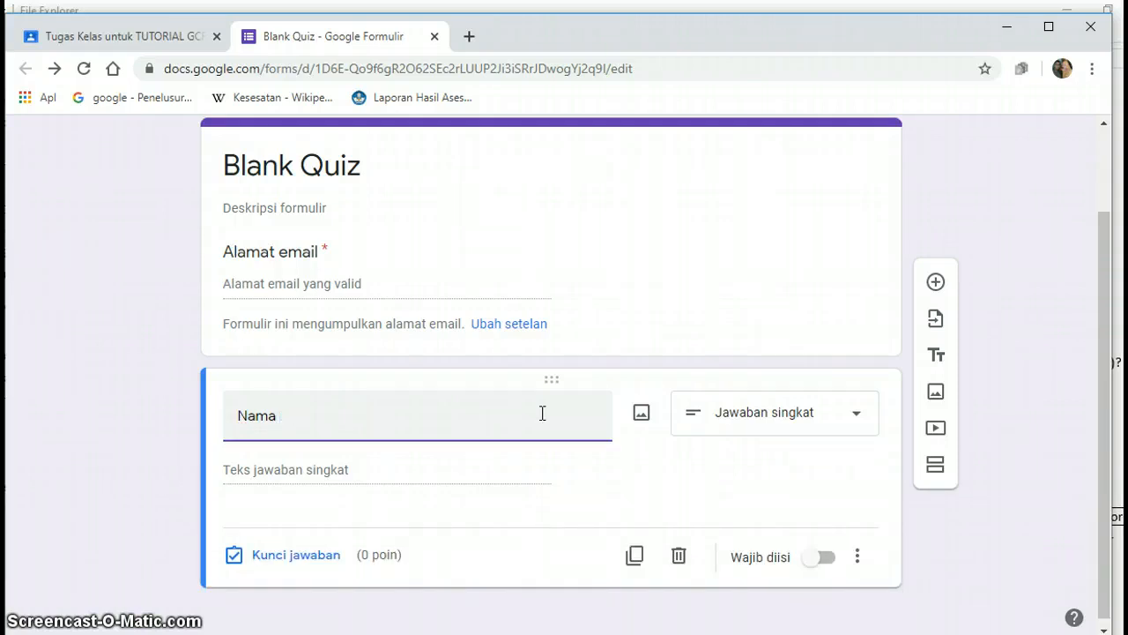
text(IM)
click(717, 491)
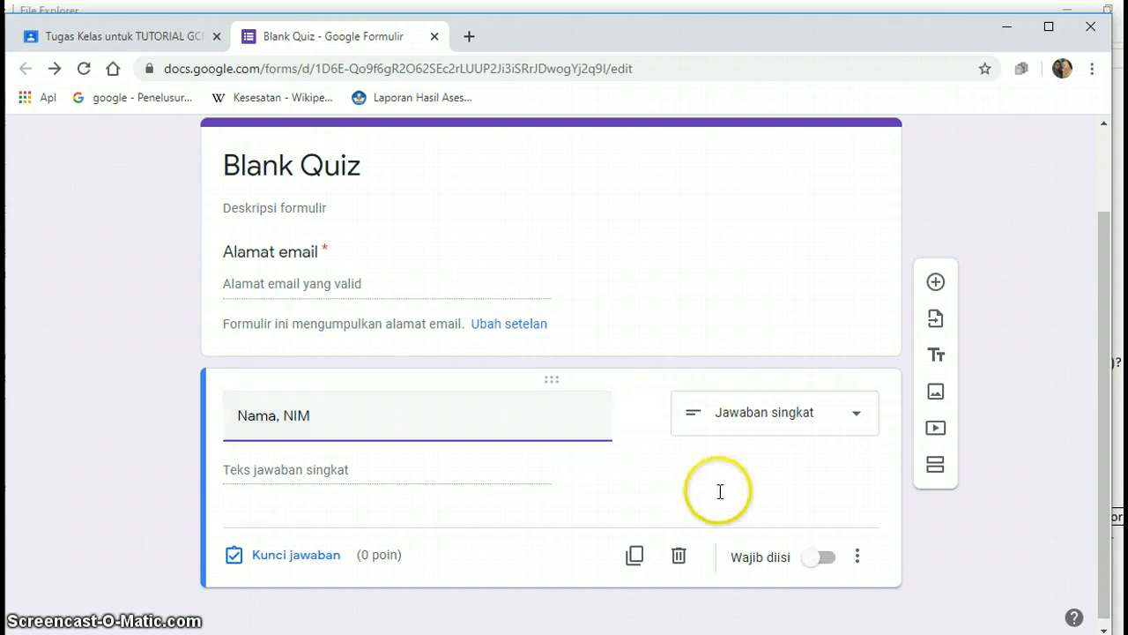
click(824, 558)
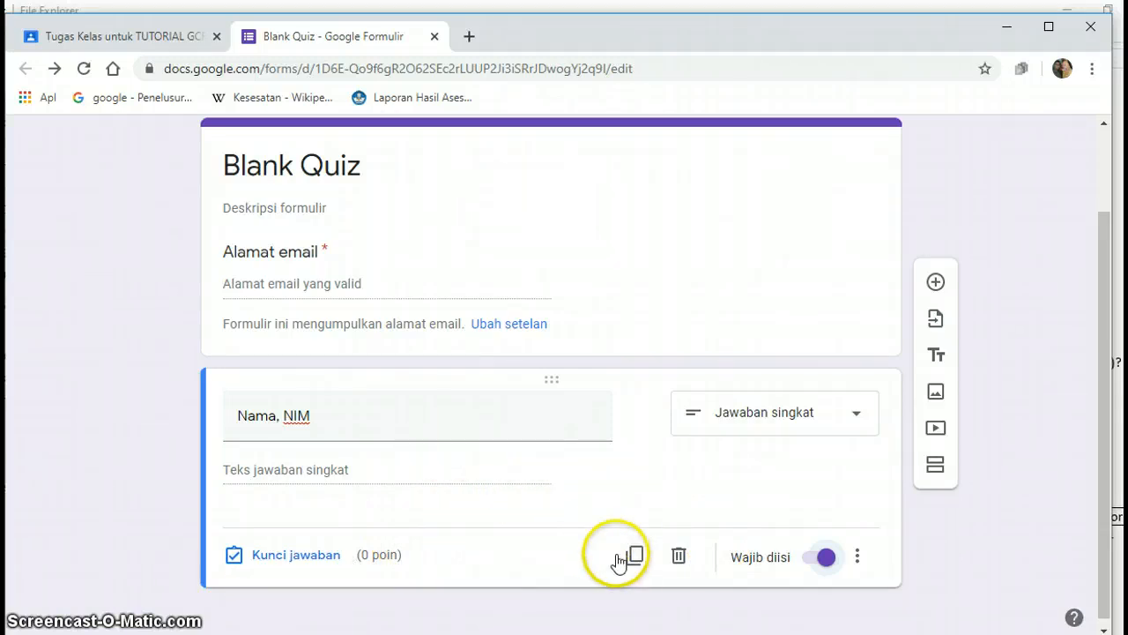
Duplicate the "Nama, NIM" question and retitle the copy "Prodi, semester".
click(634, 556)
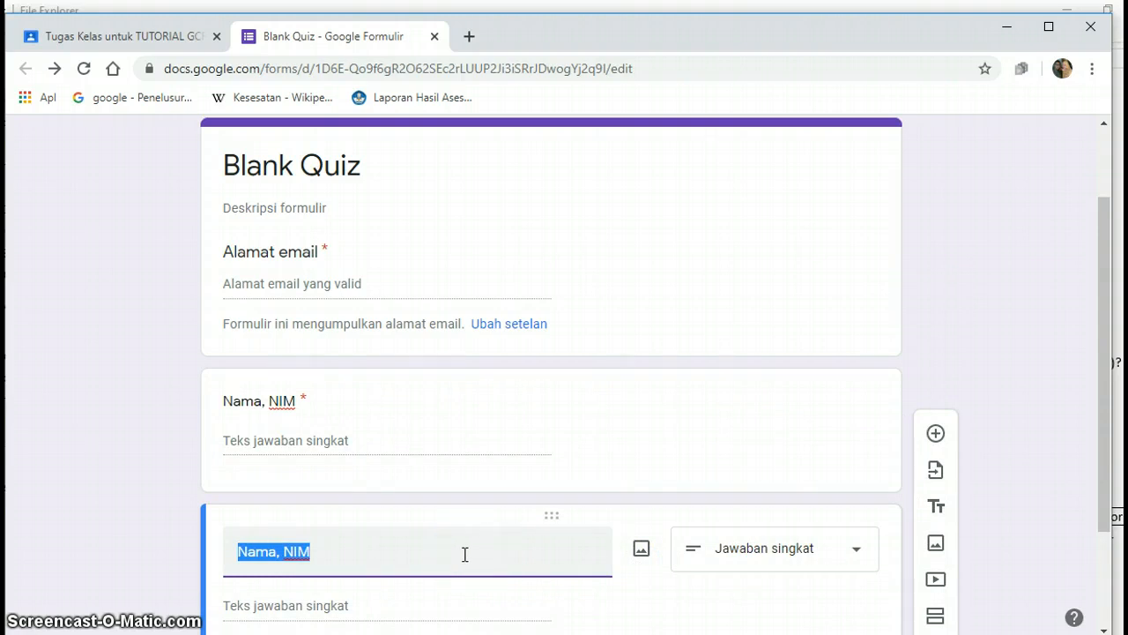
text(Proi)
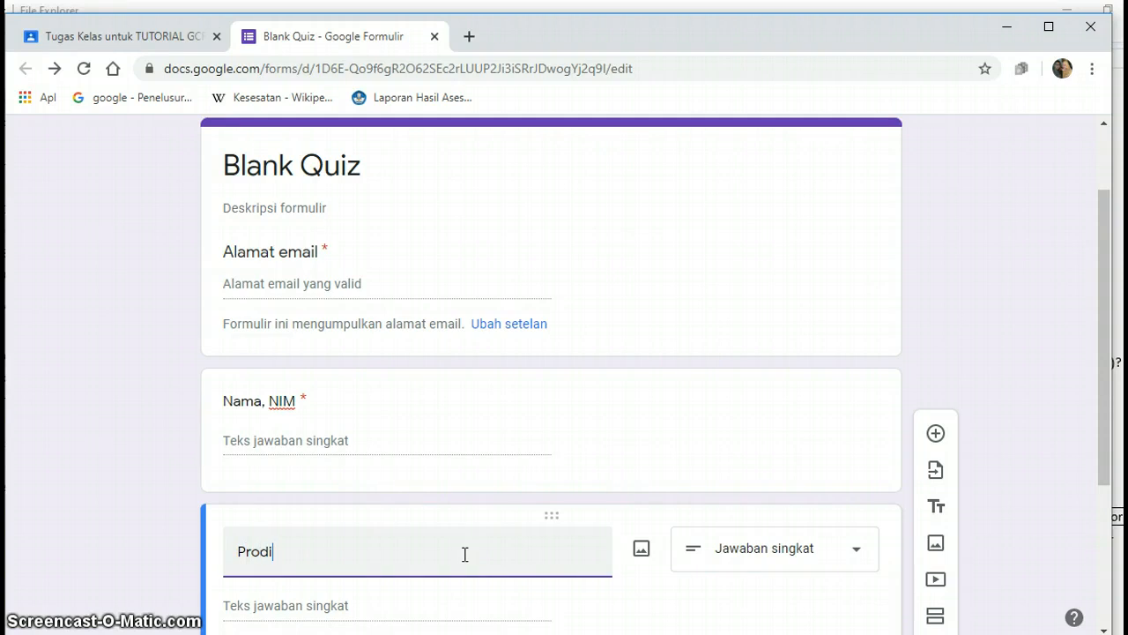
text(,)
key(BackSpace)
text(semest)
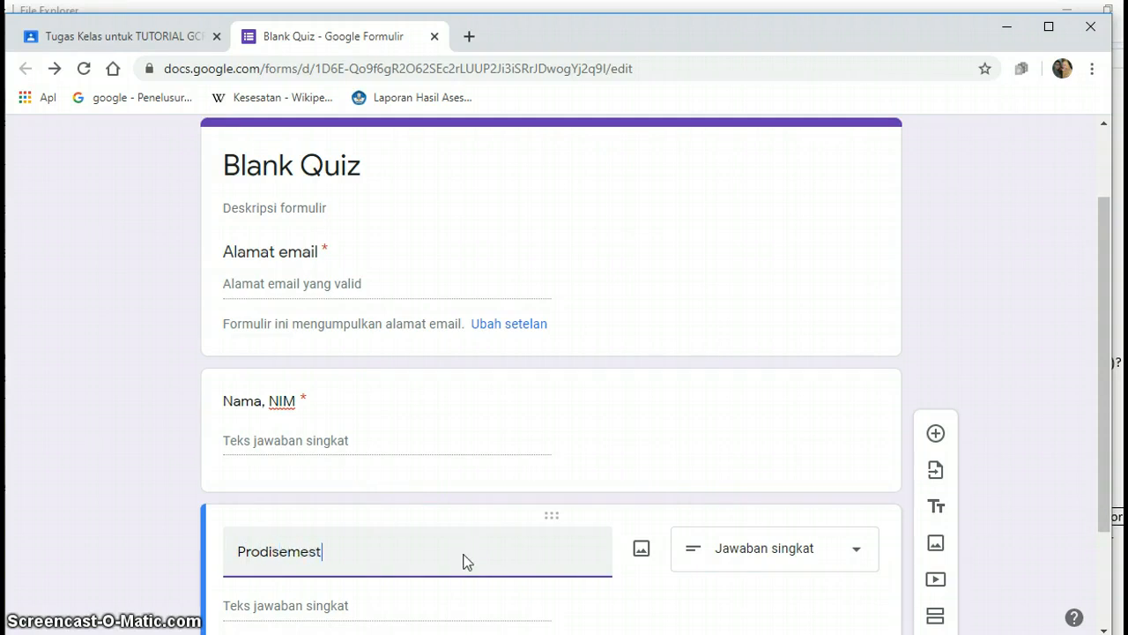
key(BackSpace)
key(BackSpace)
key(BackSpace)
key(BackSpace)
key(BackSpace)
key(BackSpace)
text(mester)
key(Left)
text(,)
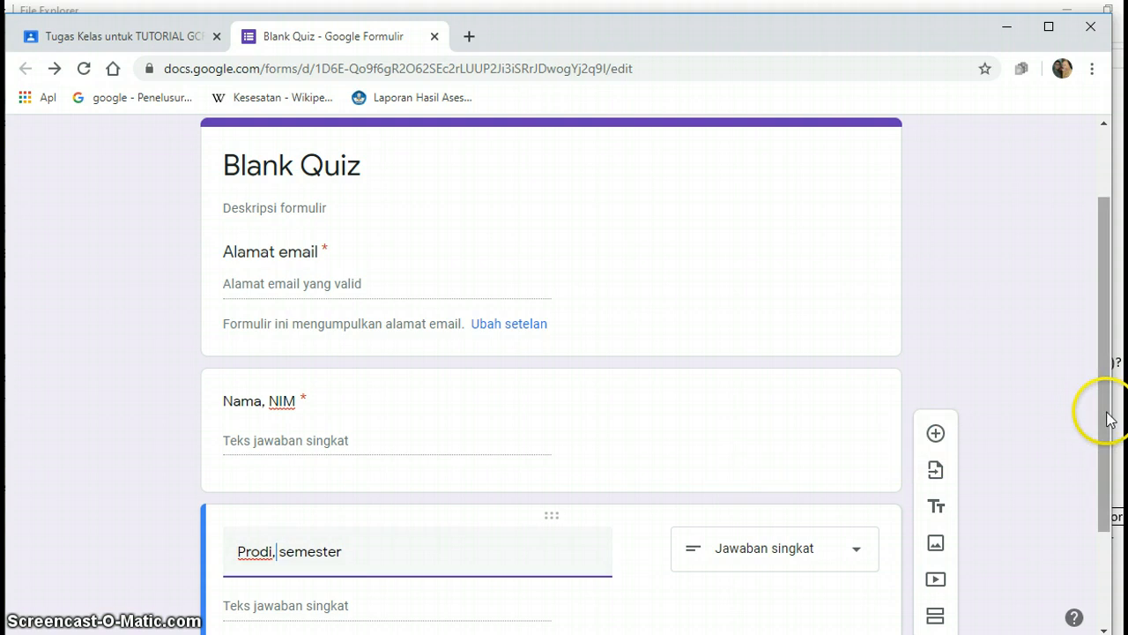
drag(1105, 418, 1098, 511)
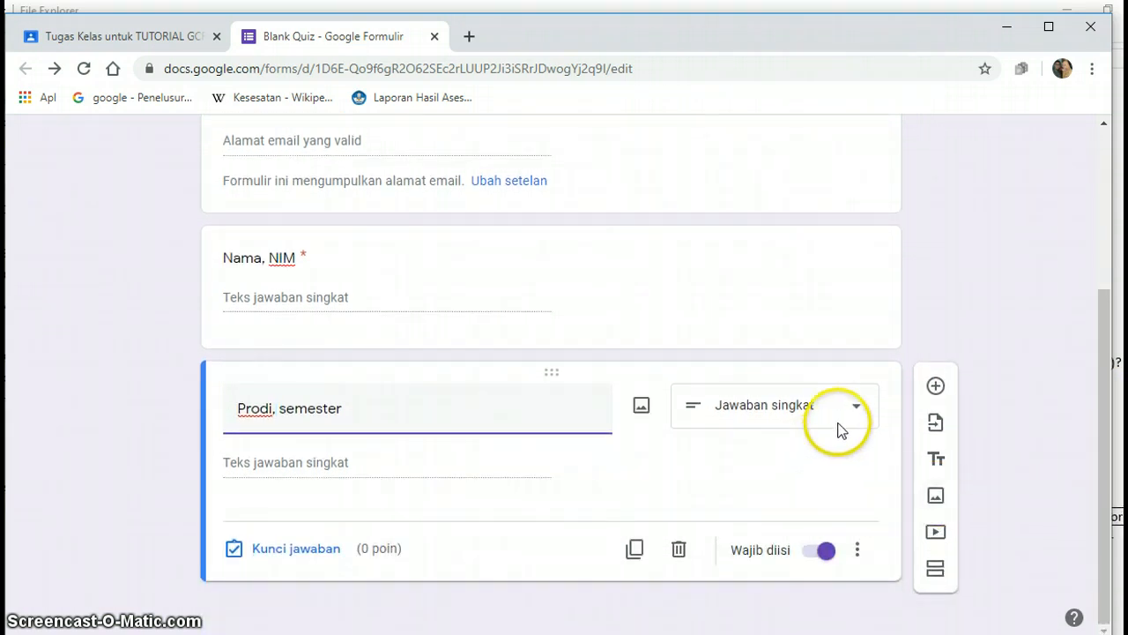
Duplicate the "Prodi, semester" question and retitle the copy "Mata kuliah".
click(637, 551)
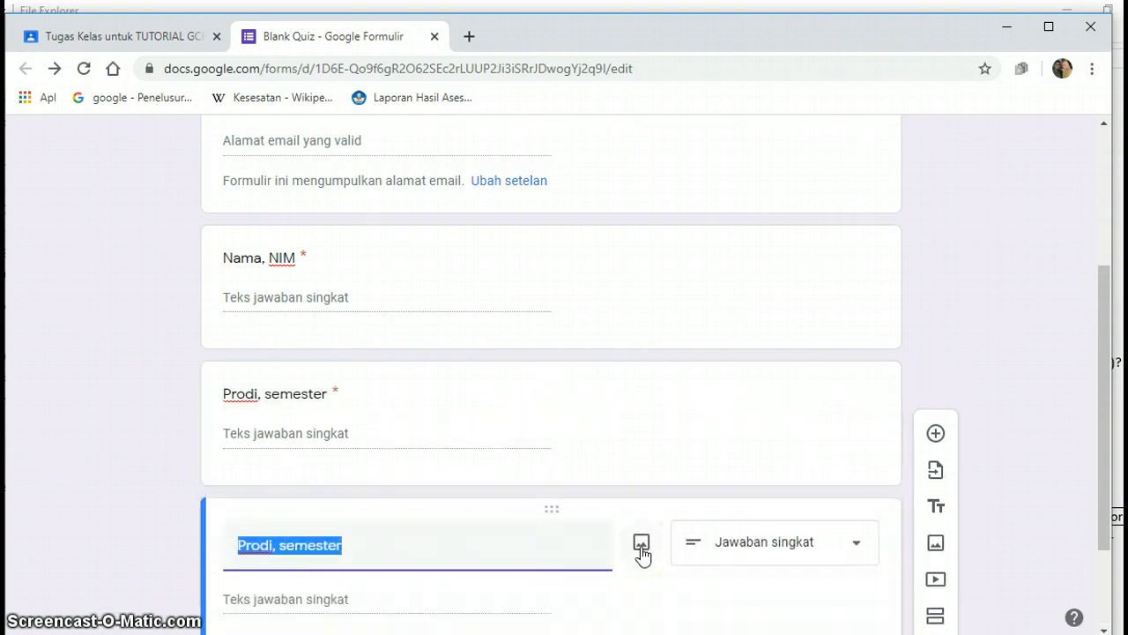
text(M)
key(BackSpace)
key(BackSpace)
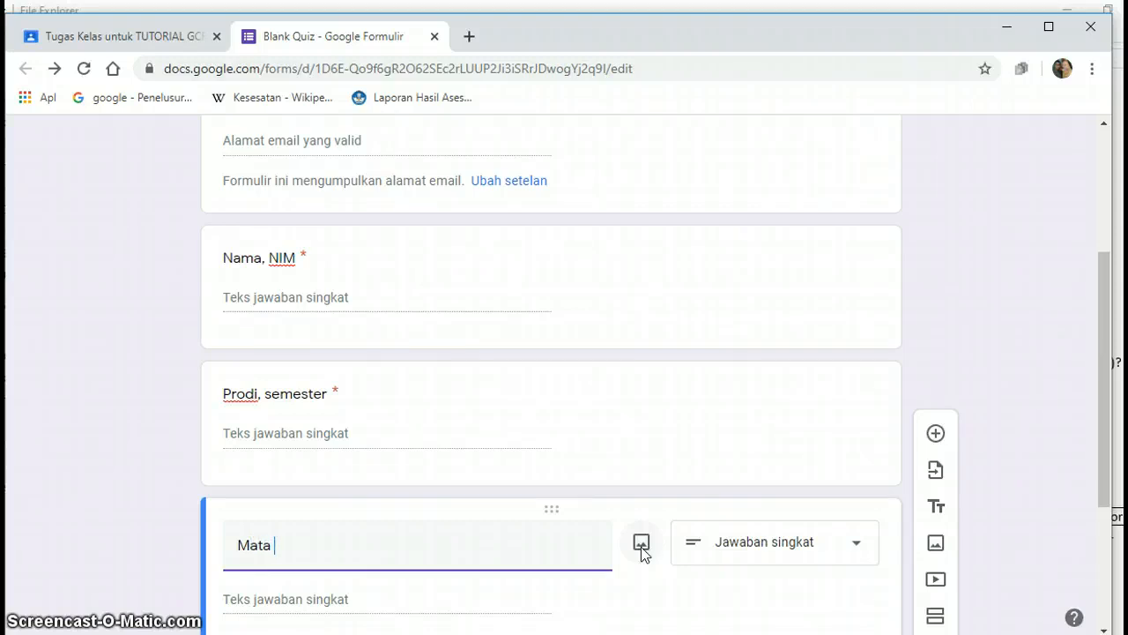
text(ata kuliah)
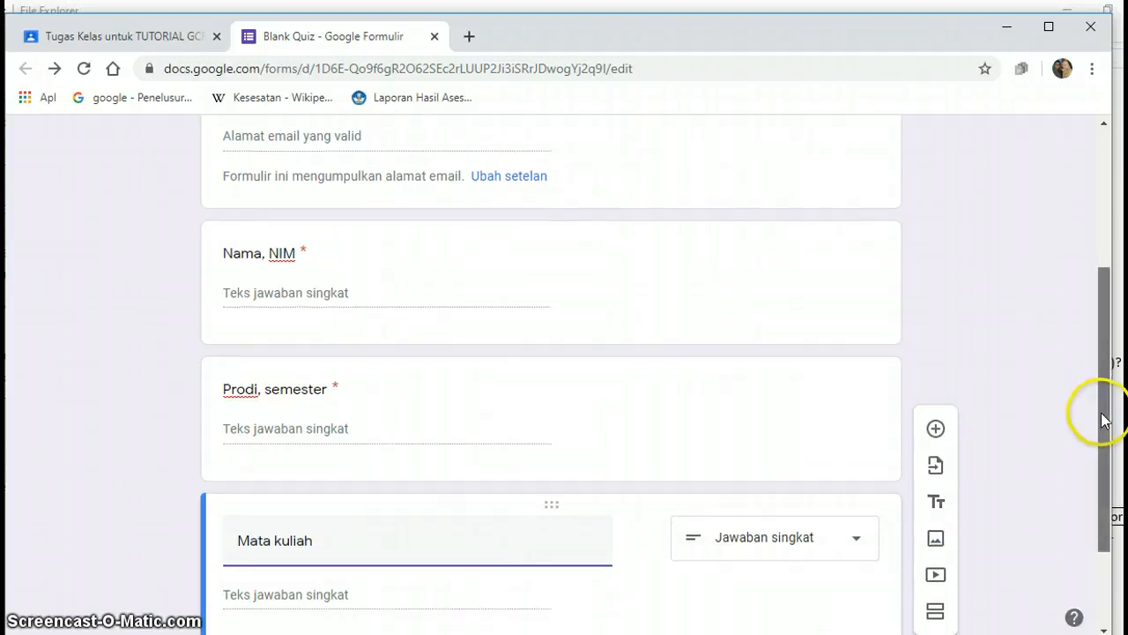
Add a new section after the "Mata kuliah" question and title it "SOAL PILIHAN GANDA".
drag(1100, 411, 1110, 520)
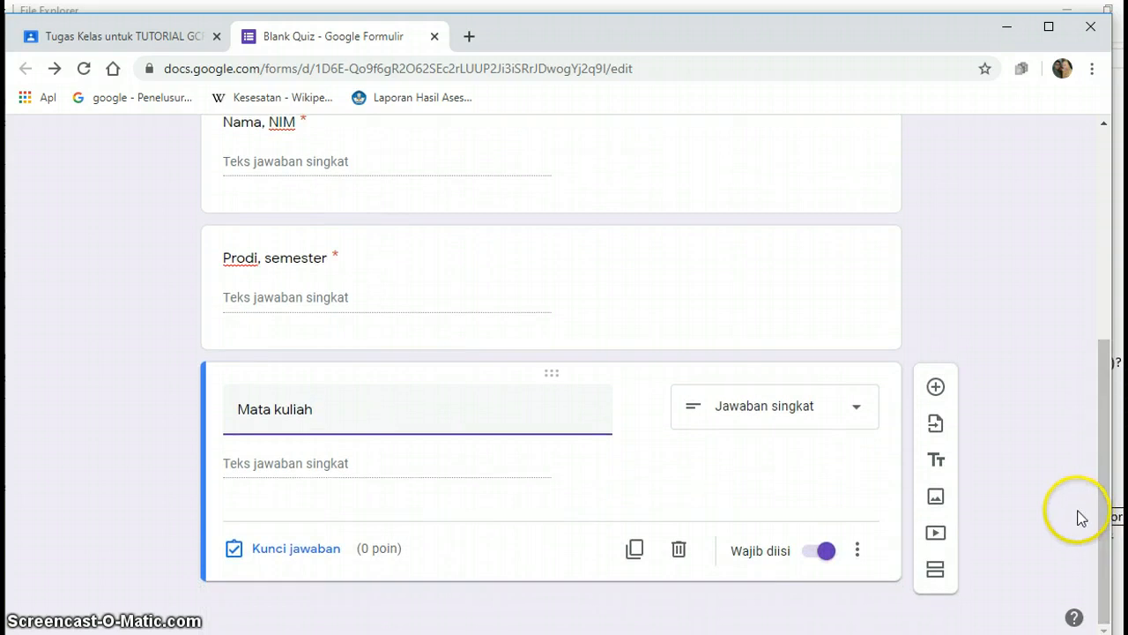
click(936, 572)
click(1112, 487)
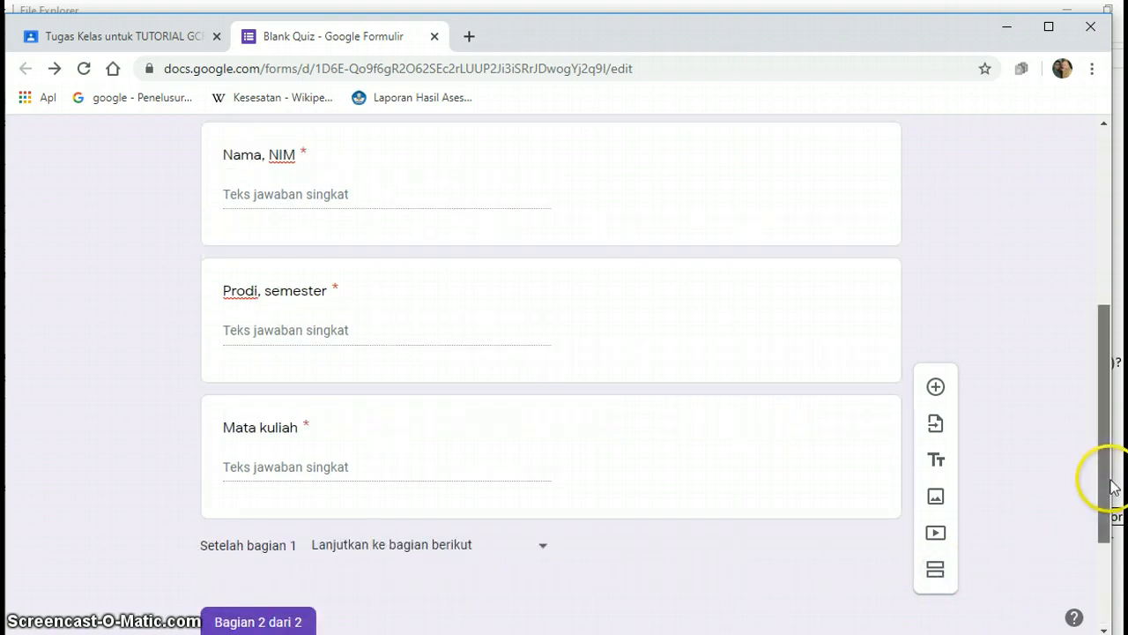
drag(1112, 487, 1108, 554)
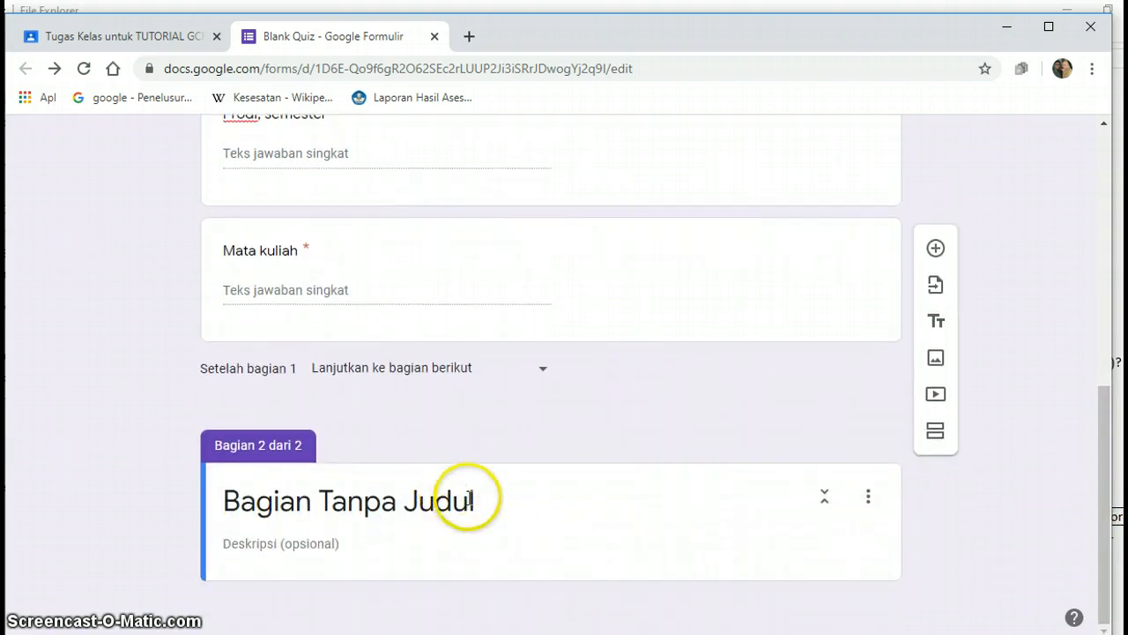
click(411, 499)
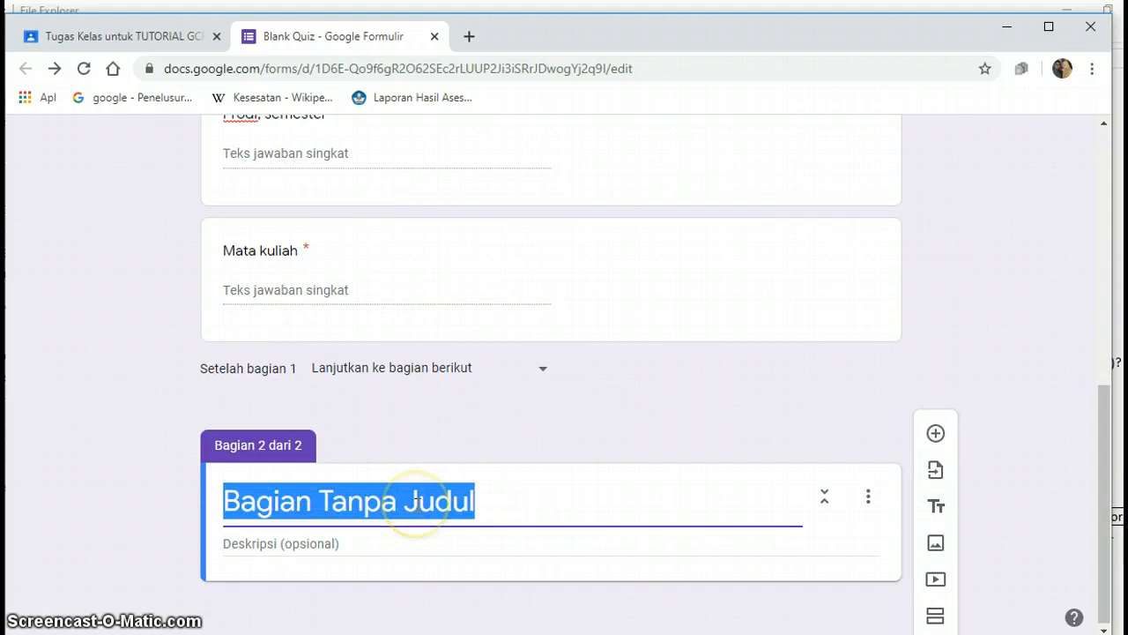
text(SOAL )
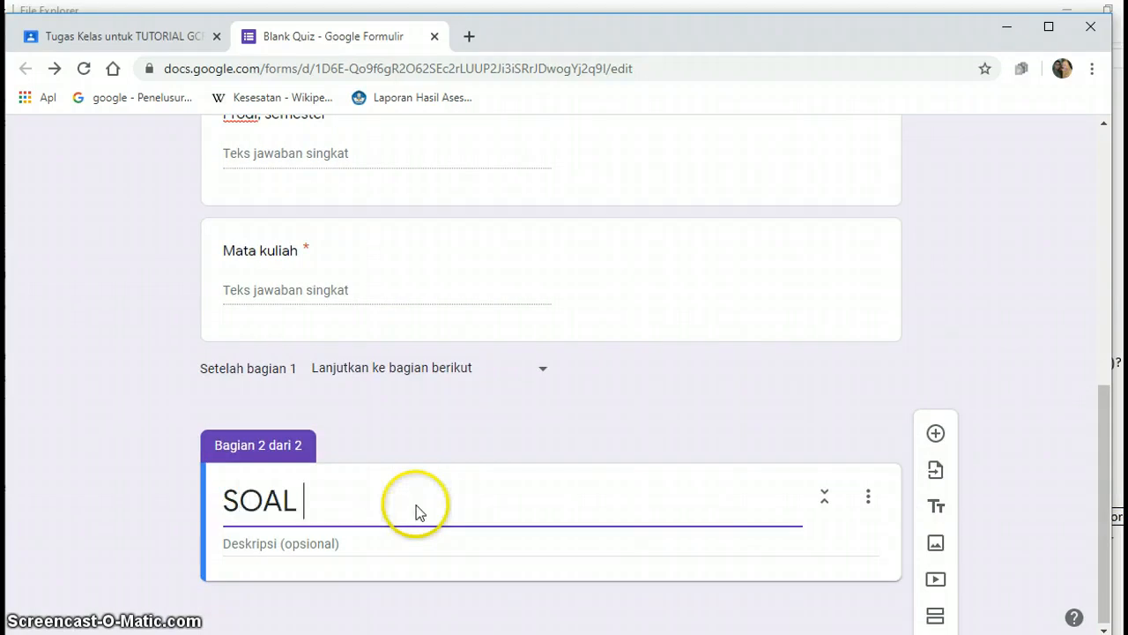
text(PILIHAN GA)
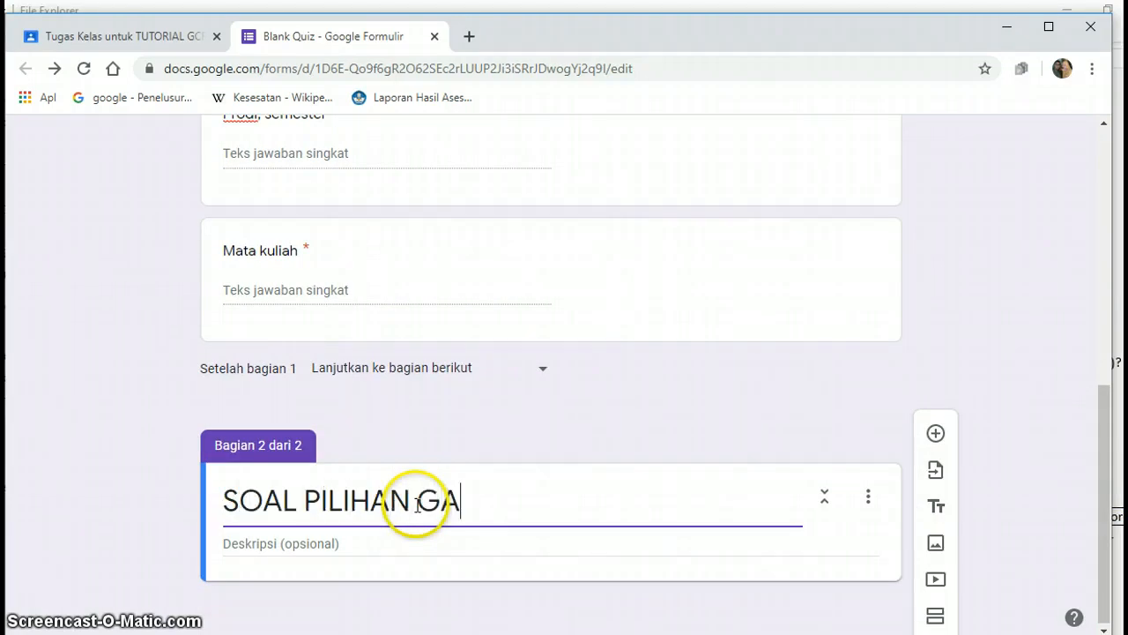
text(NDA)
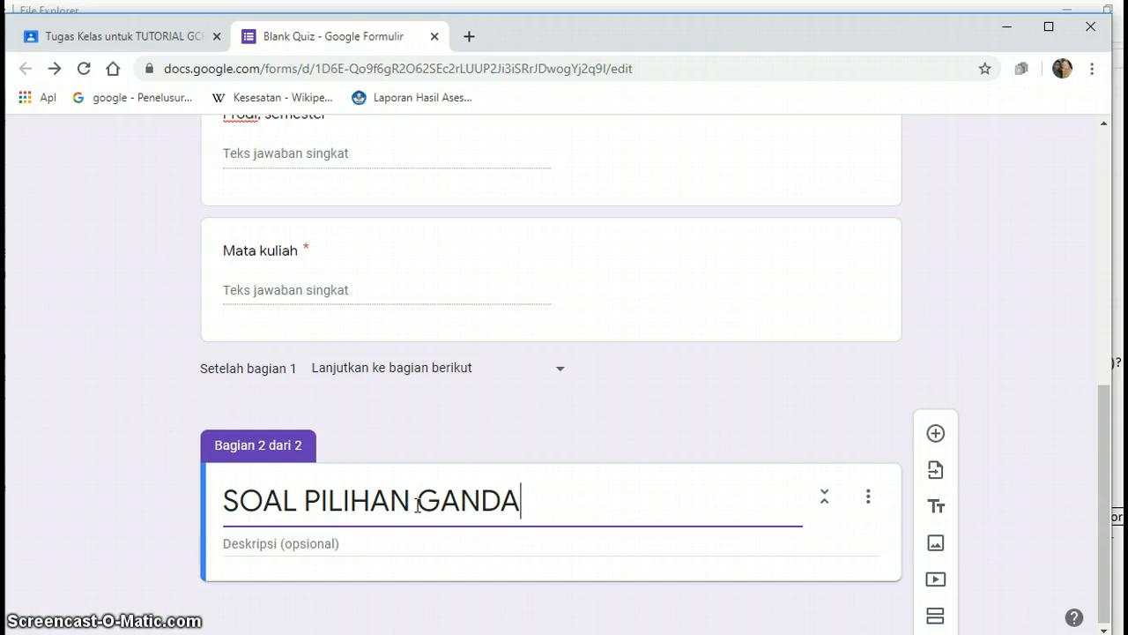
Enter the section description "Klik bulatan di depan jawaban terpilih".
click(294, 545)
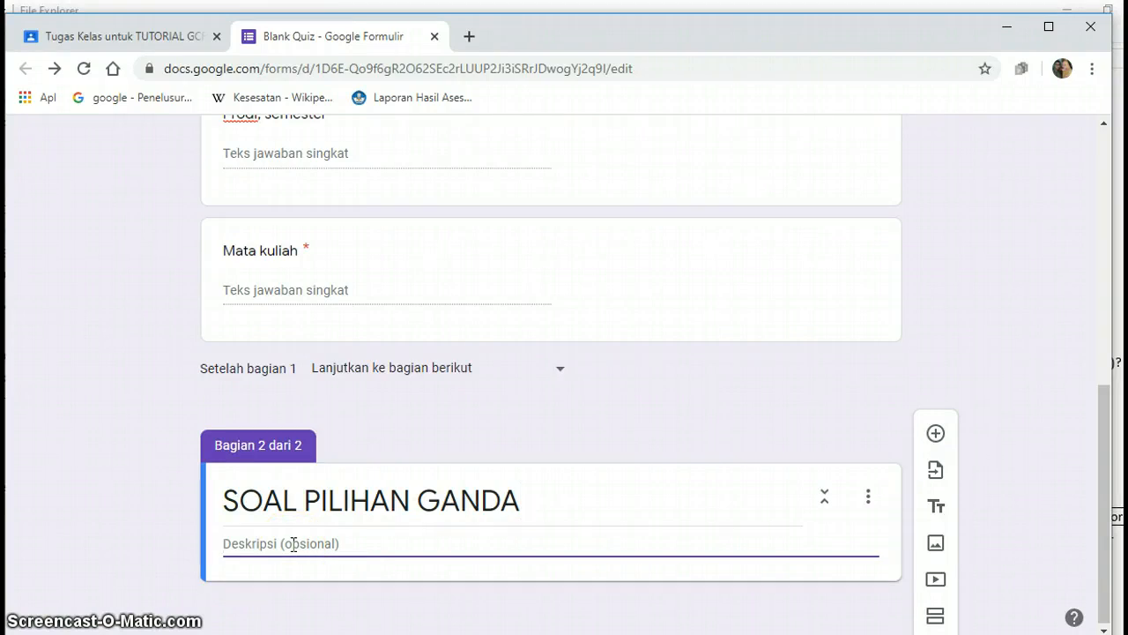
text(Klik bulatan di d)
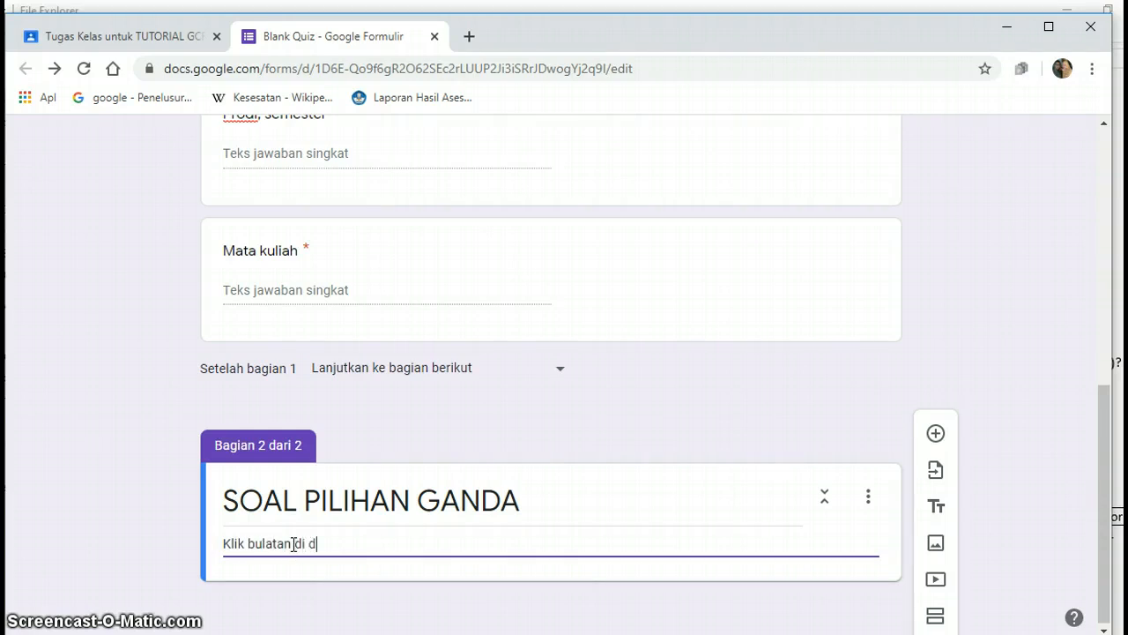
text(epan jawaban terpilih)
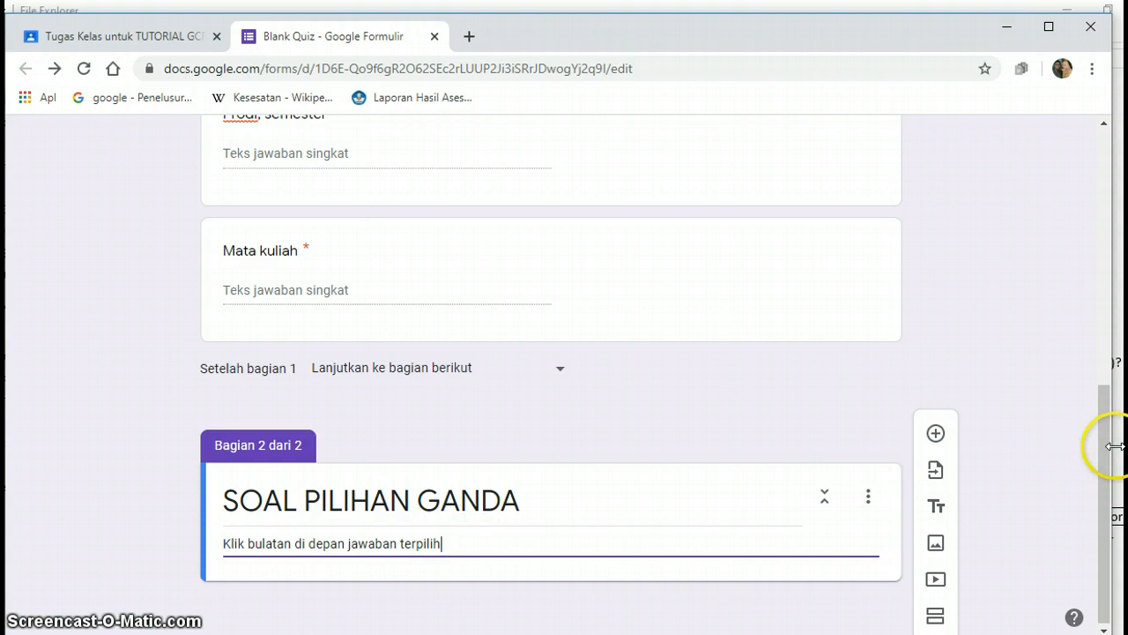
Add a blank Pilihan ganda question under the "SOAL PILIHAN GANDA" section header.
drag(1107, 455, 1114, 523)
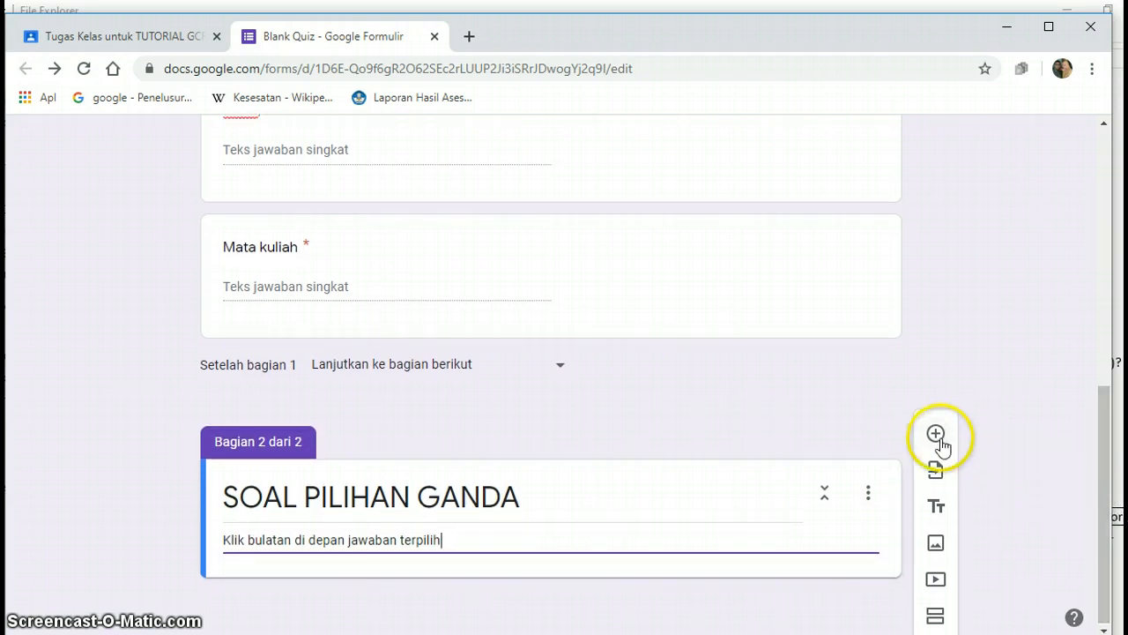
click(938, 437)
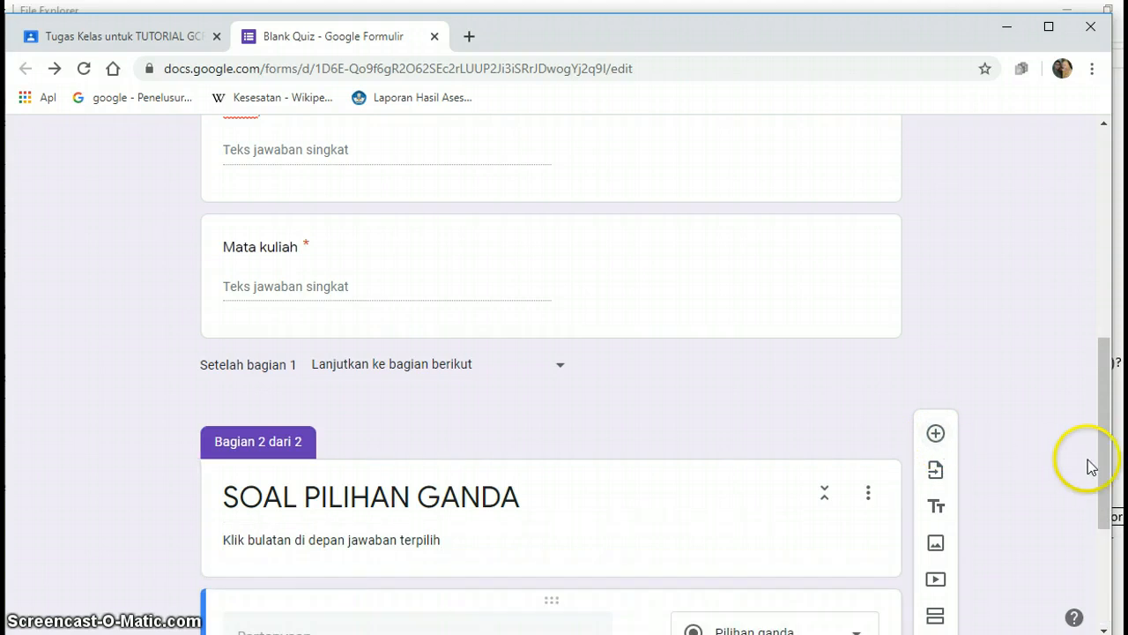
drag(1106, 454, 1101, 534)
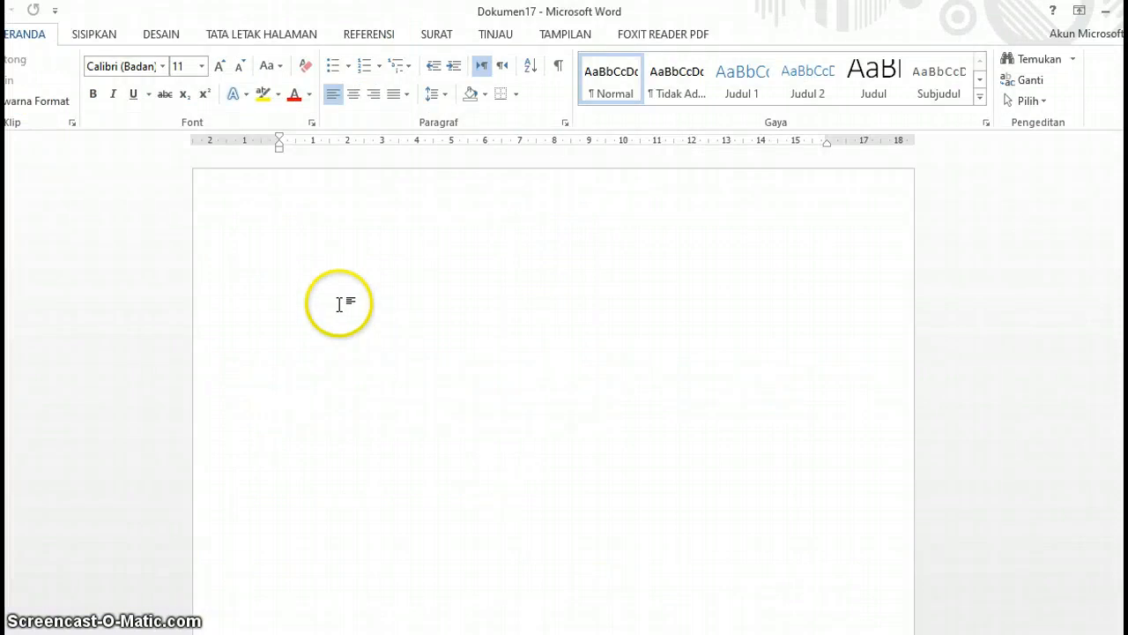
In Microsoft Word, open the recent document UJI COBA-1 and go to its Pilihan Ganda table.
key(ctrl+o)
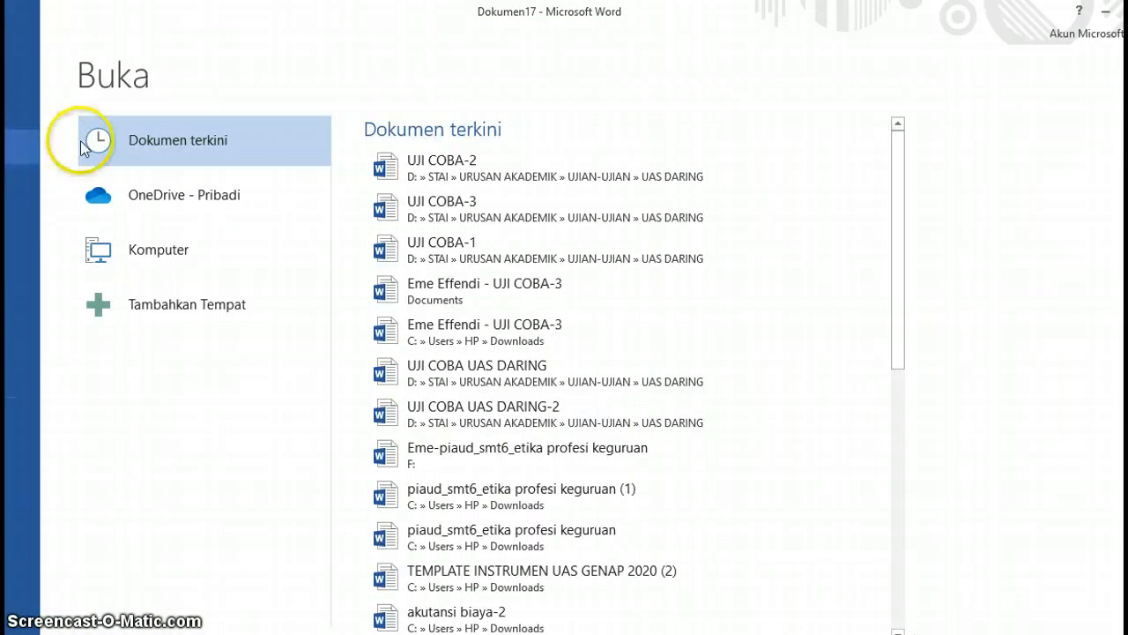
click(413, 248)
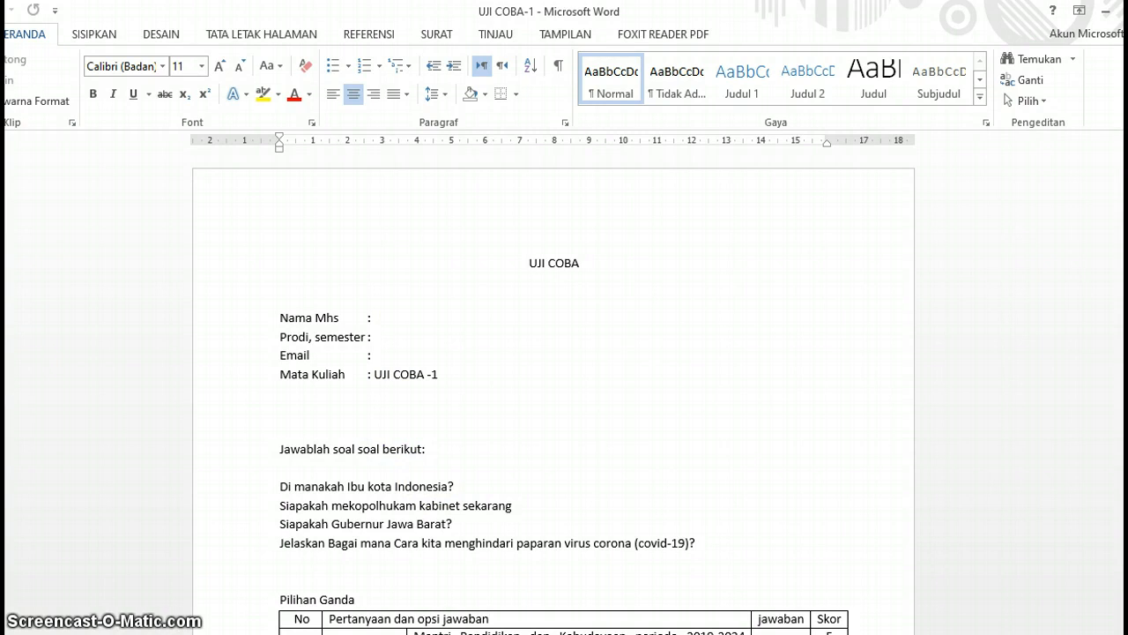
scroll(718, 441, down, 7)
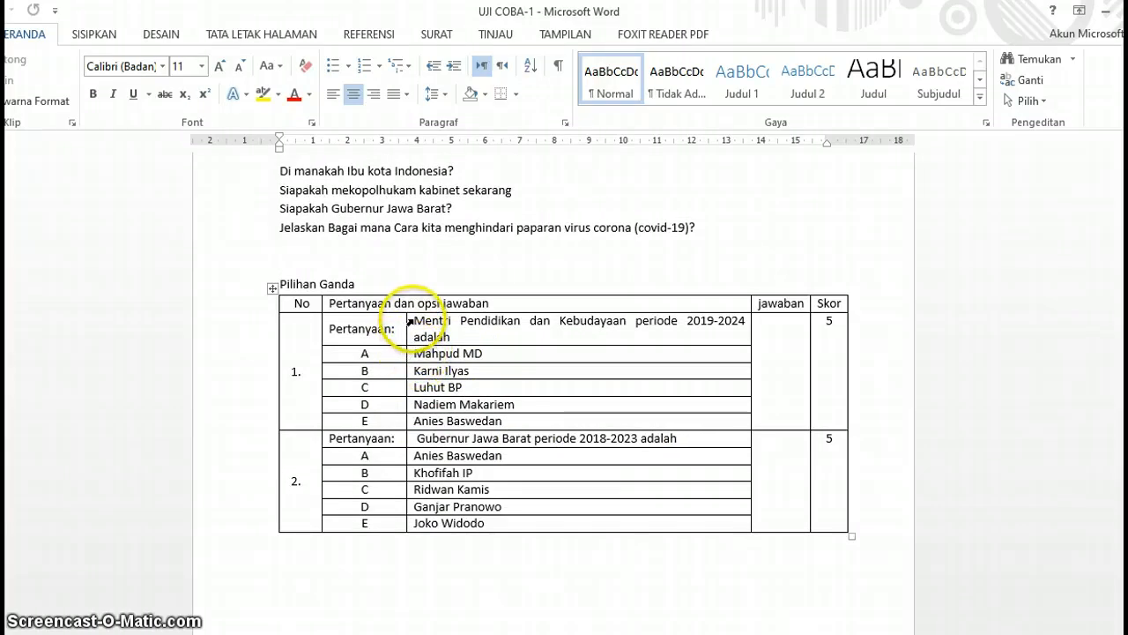
Copy the text "Mentri Pendidikan dan Kebudayaan periode 2019-2024 adalah" from the Word table into the blank question's title in Google Forms.
drag(416, 322, 451, 335)
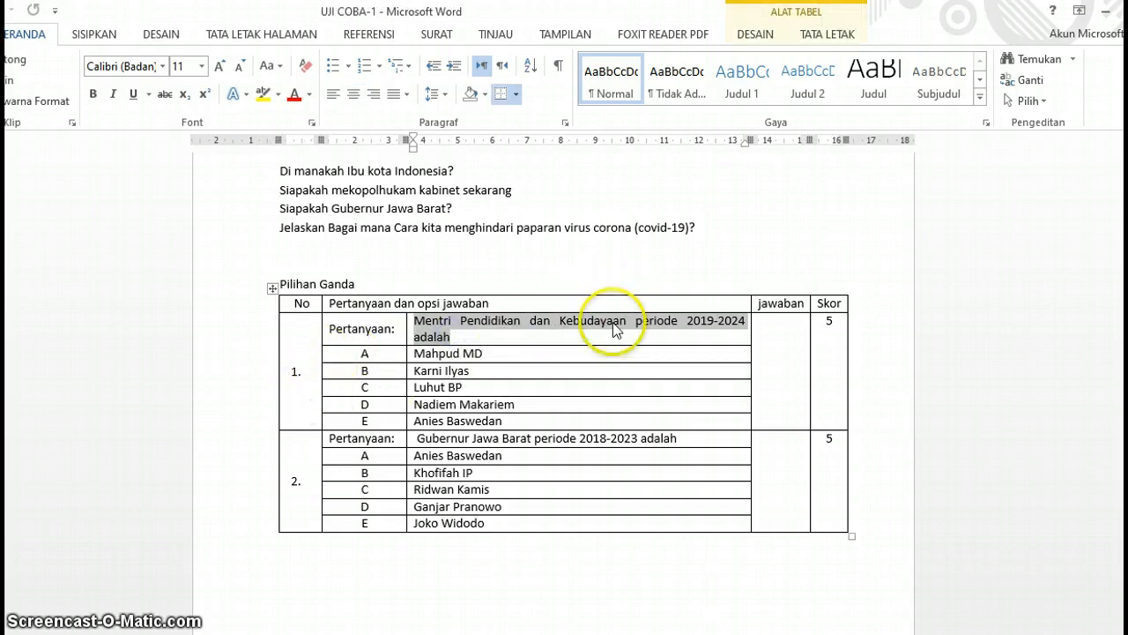
key(ctrl+c)
key(alt+Tab)
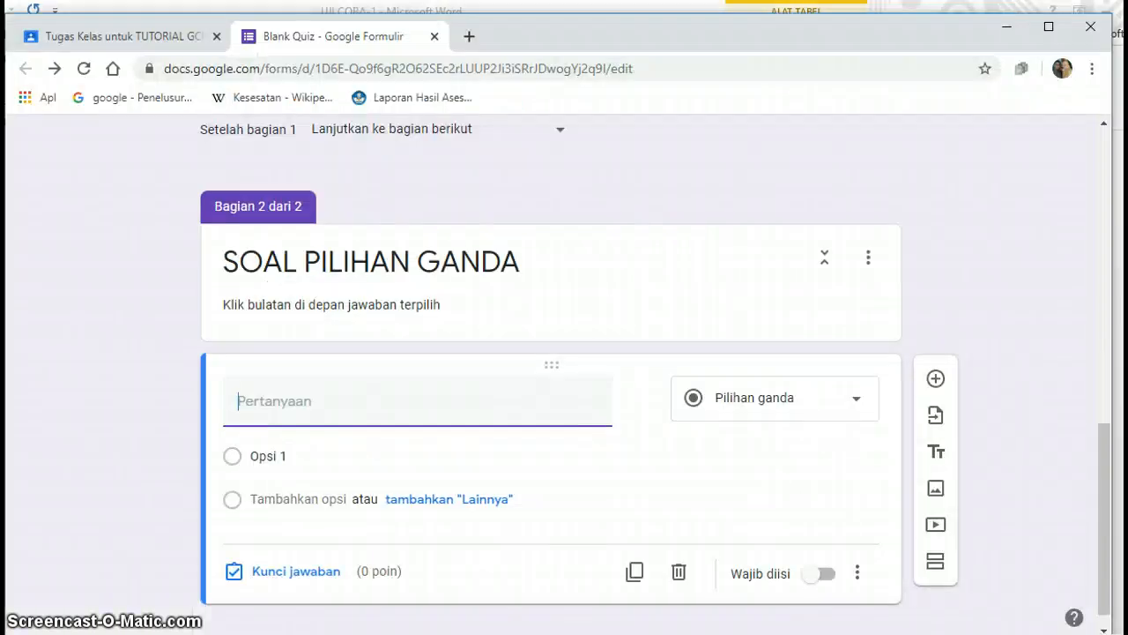
key(ctrl+v)
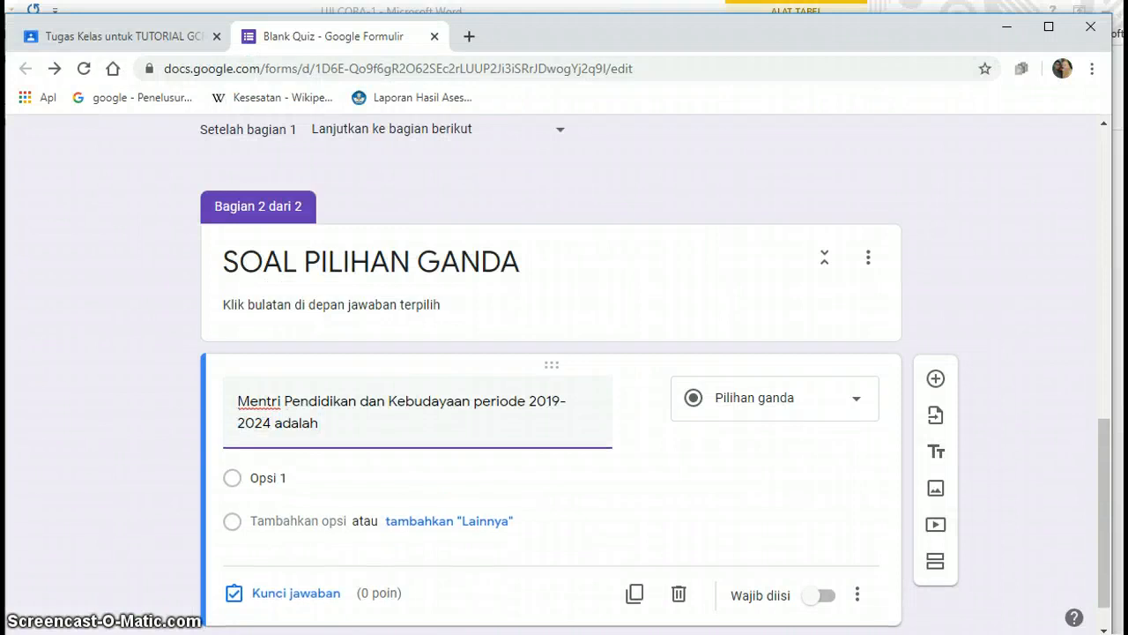
Replace Opsi 1 with the five answer options of question 1, Mahpud MD through Anies Baswedan, copied from the Word table.
click(280, 482)
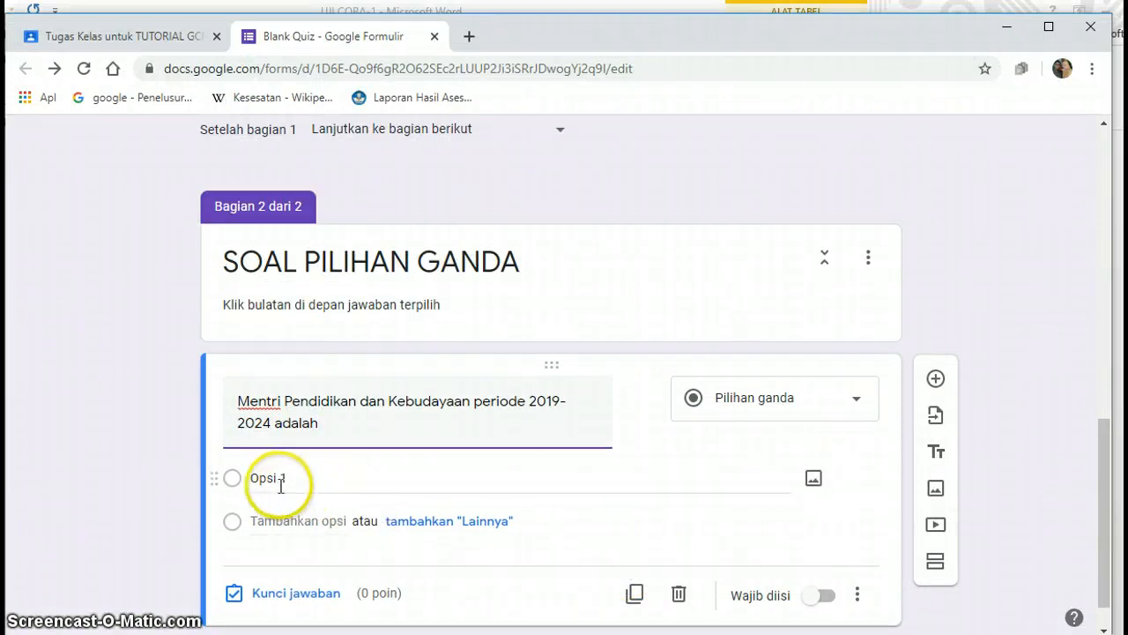
click(258, 479)
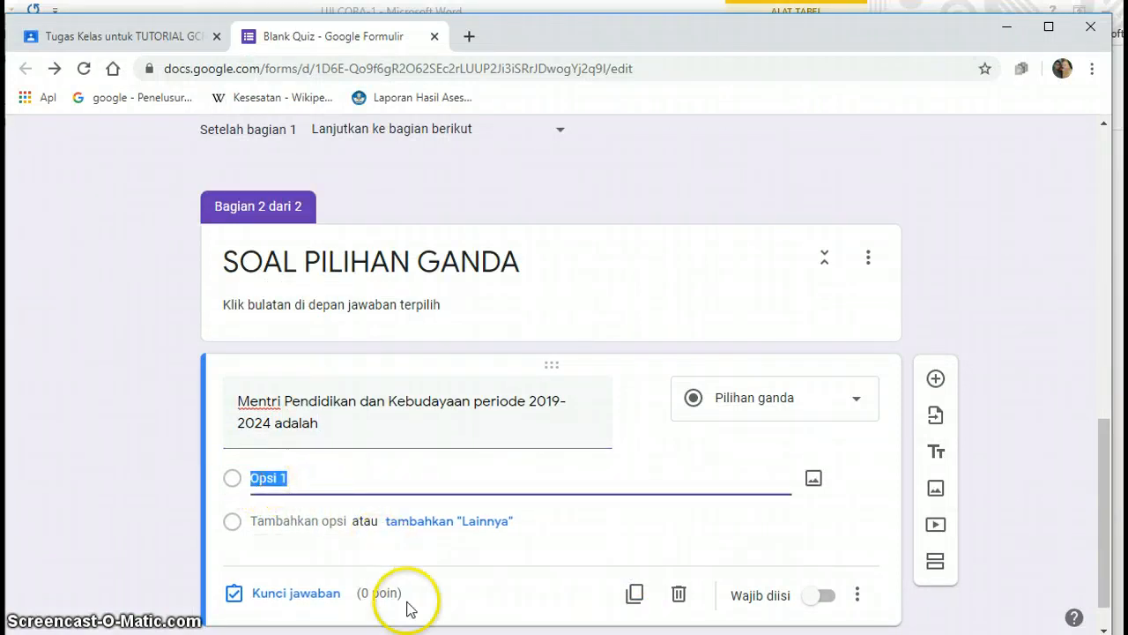
key(alt+Tab)
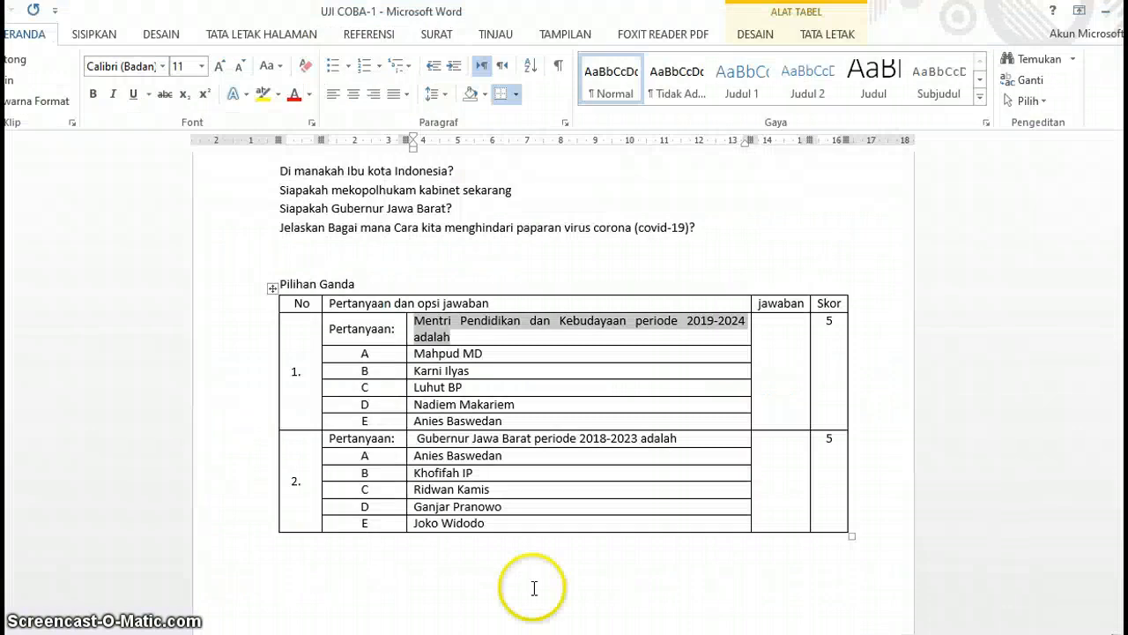
drag(416, 354, 475, 414)
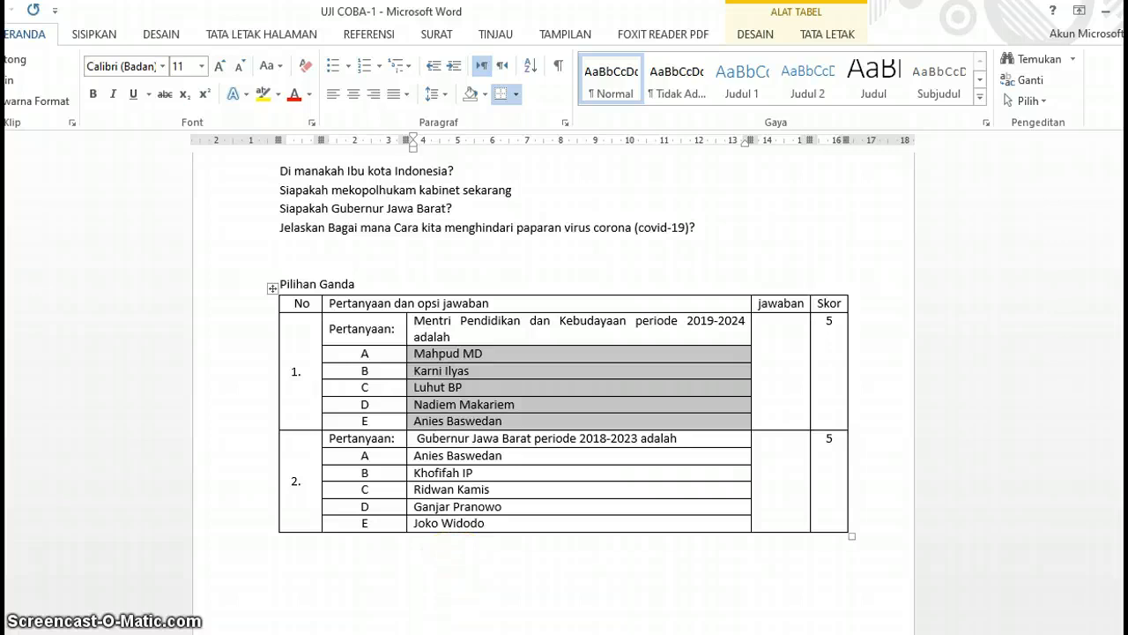
key(alt+Tab)
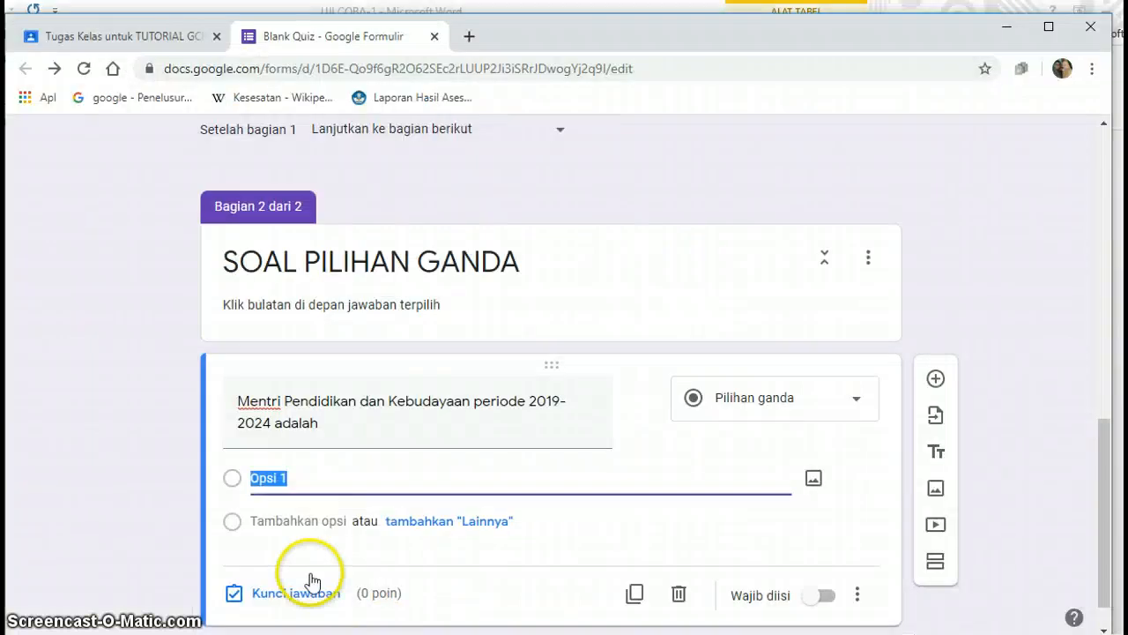
key(ctrl+v)
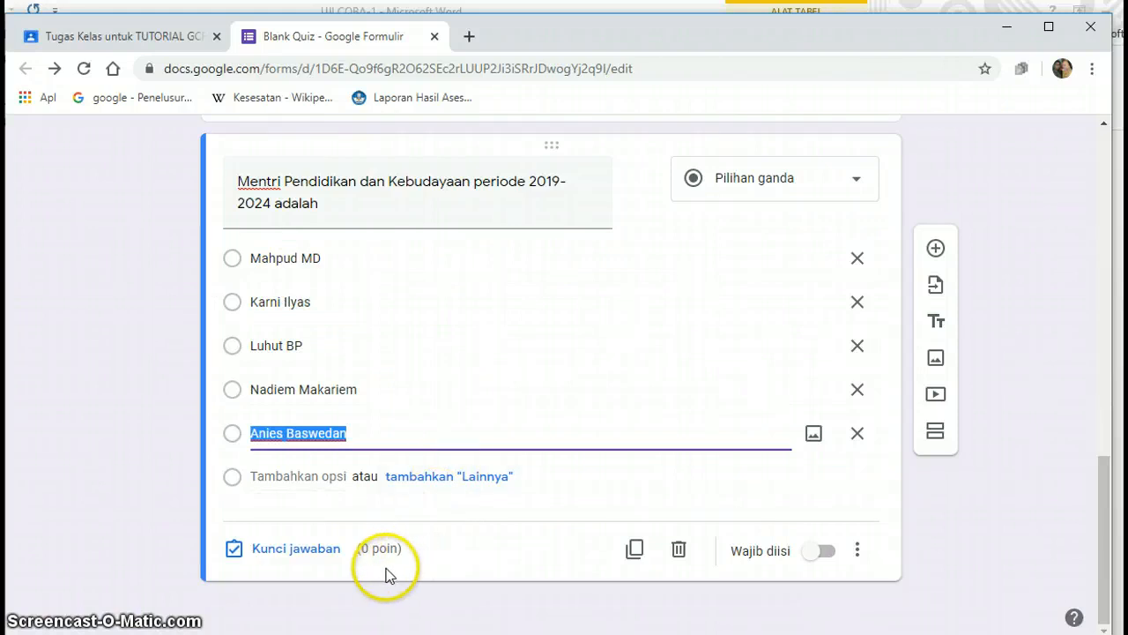
Enable Acak urutan opsi for the question and set its answer key to Nadiem Makariem, worth 5 points.
click(856, 556)
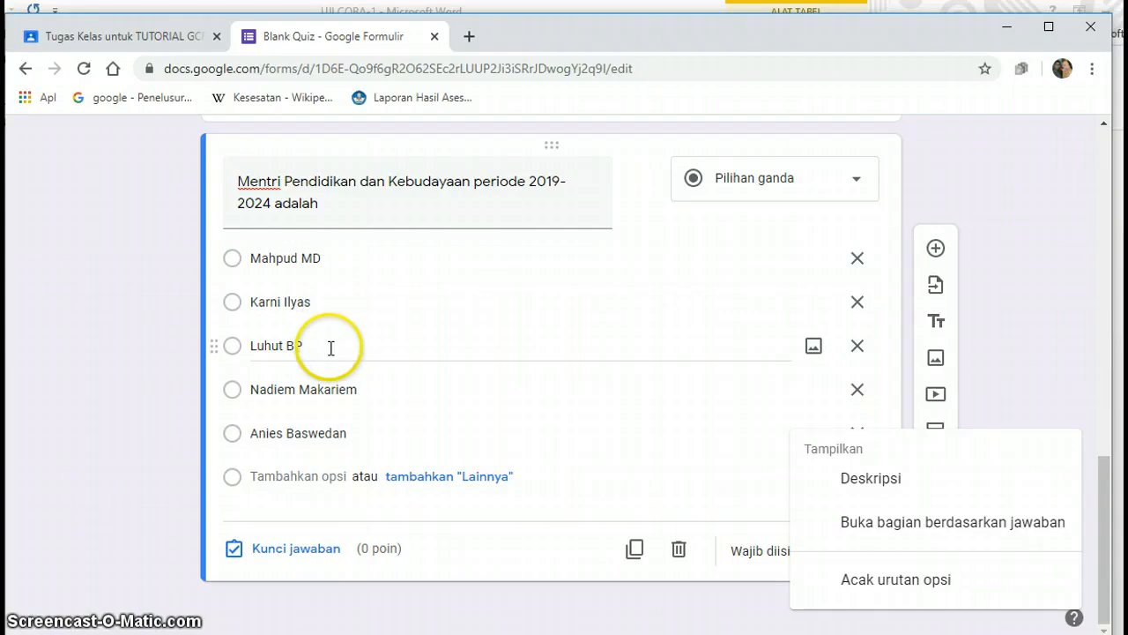
click(836, 582)
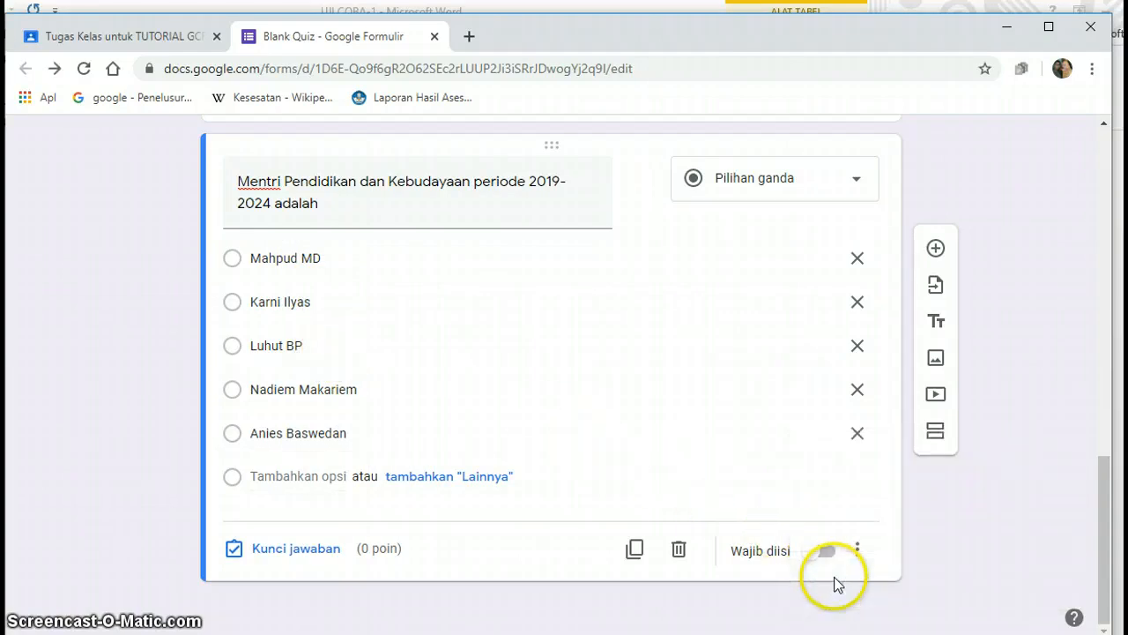
click(296, 548)
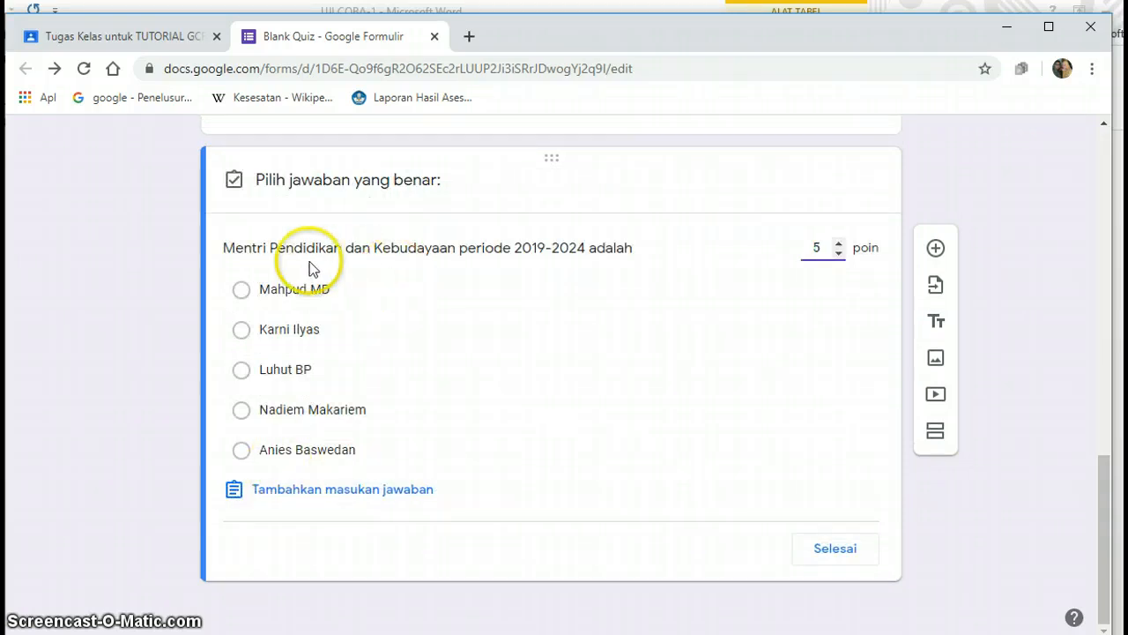
click(243, 412)
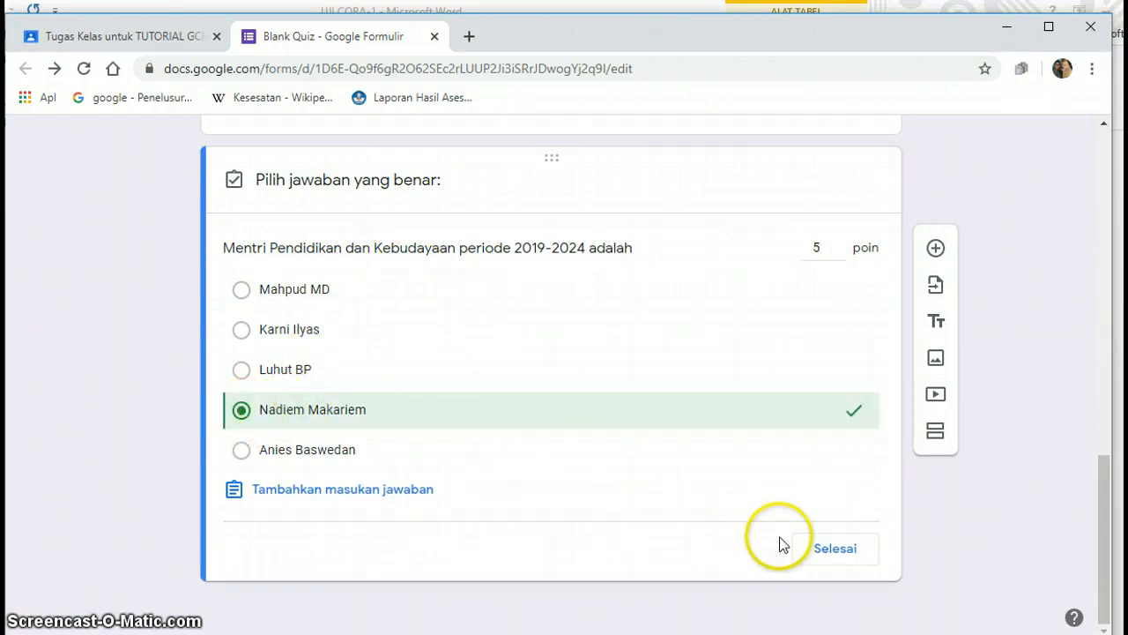
click(822, 553)
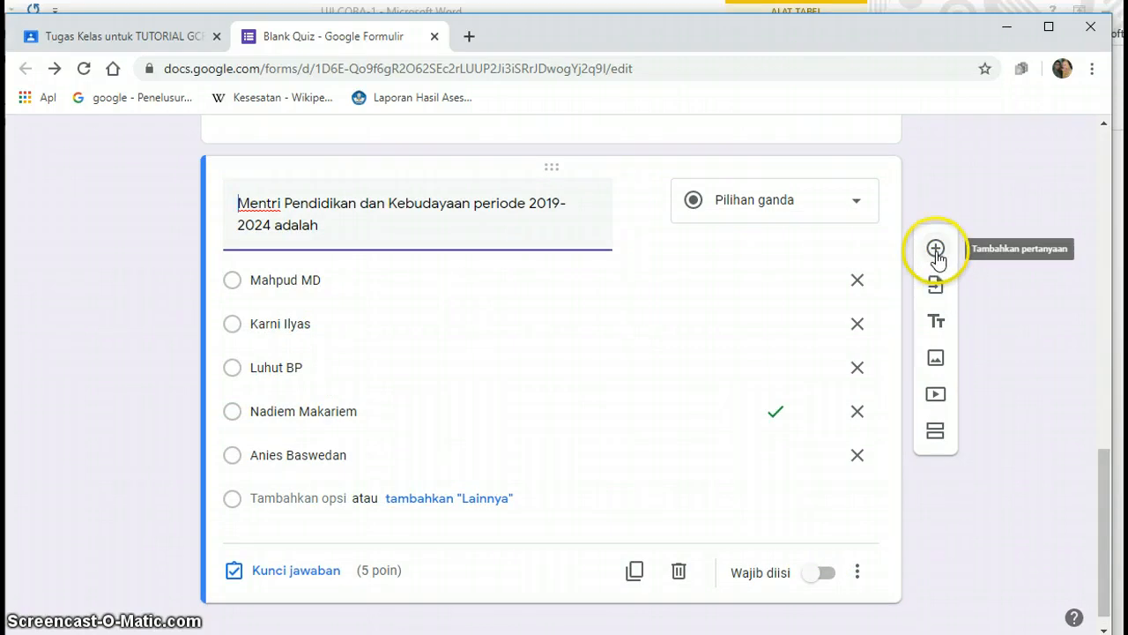
Add another blank Pilihan ganda question below the "Mentri Pendidikan dan Kebudayaan" question.
click(936, 254)
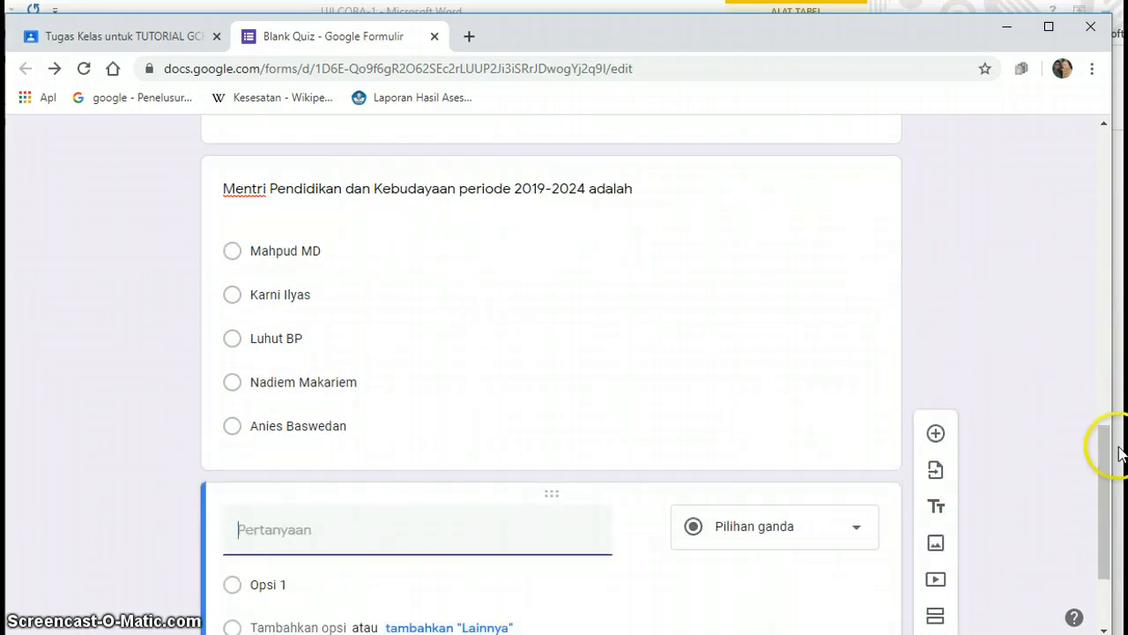
drag(1107, 450, 1103, 473)
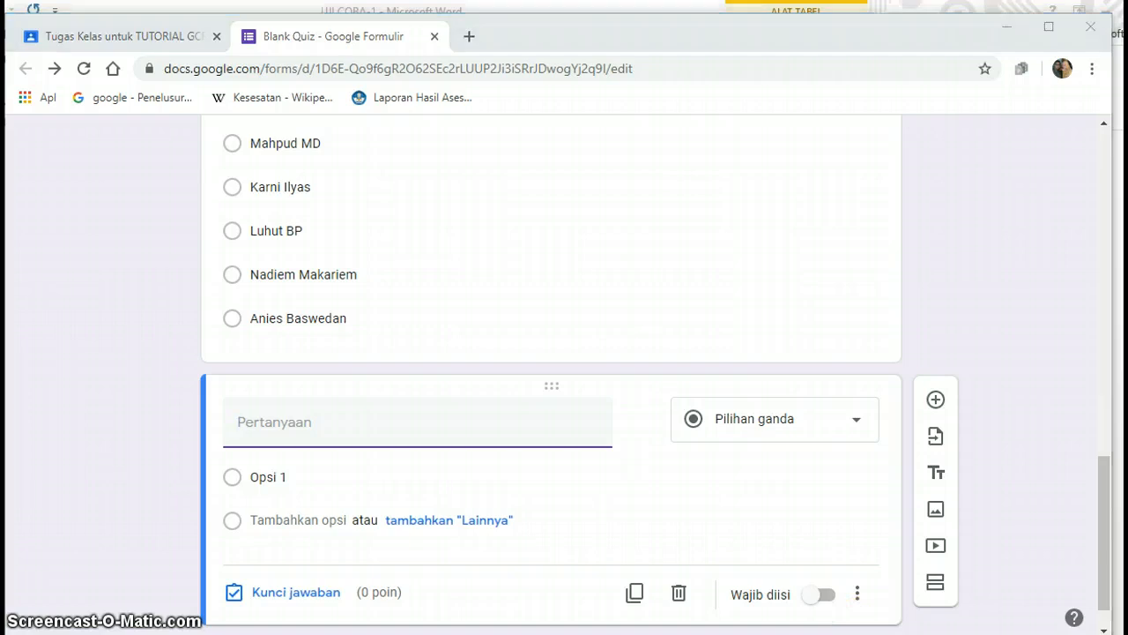
Copy the question 2 text "Gubernur Jawa Barat periode 2018-2023 adalah" from the Word table into the blank question's title in Google Forms.
click(614, 632)
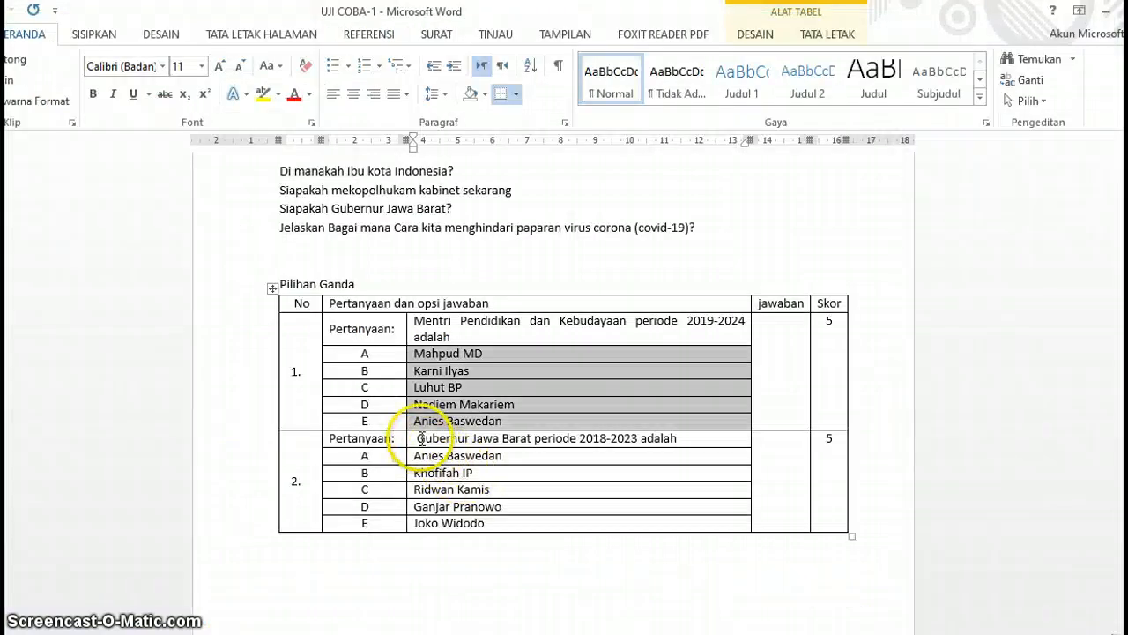
drag(417, 438, 722, 438)
key(ctrl+c)
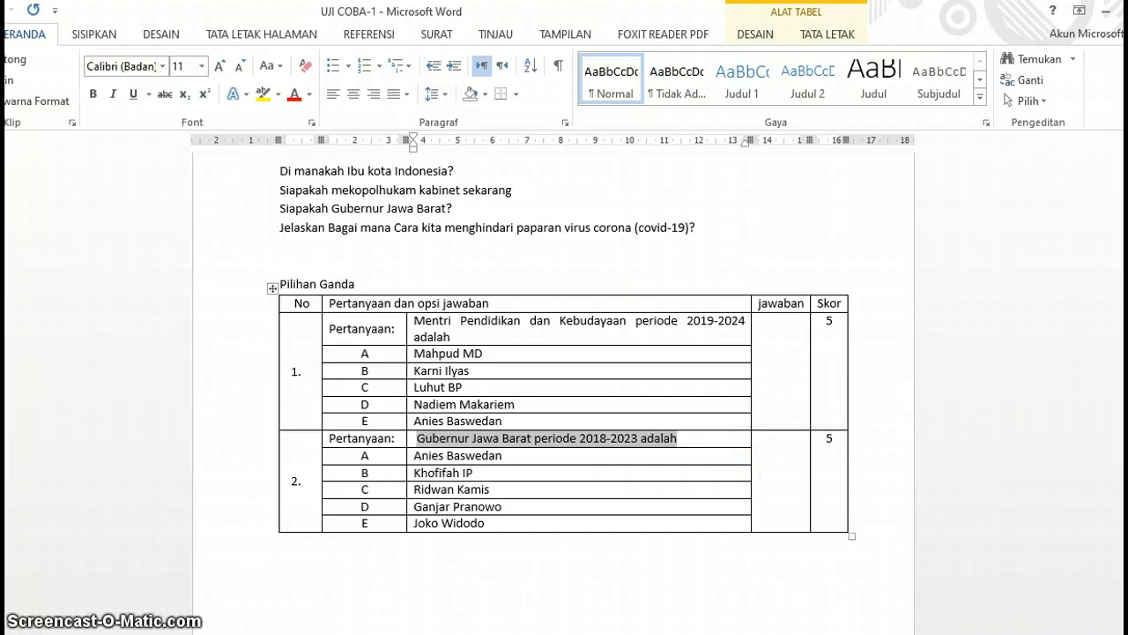
key(alt+Tab)
key(ctrl+v)
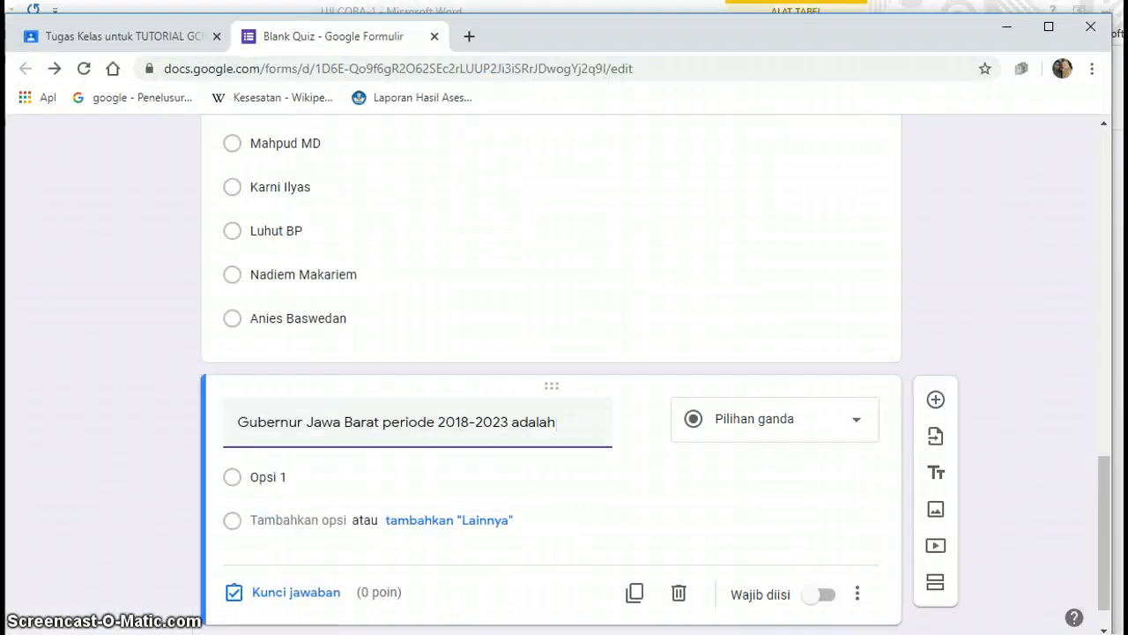
Replace Opsi 1 with the five answer options of question 2, Anies Baswedan through Joko Widodo, copied from the Word table.
click(256, 477)
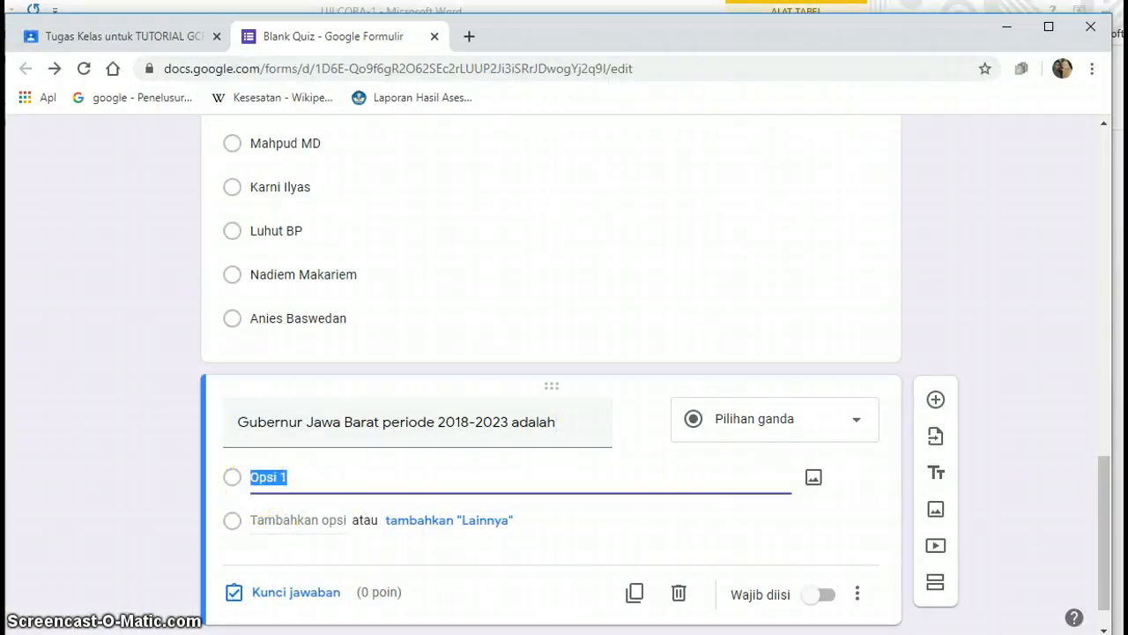
key(alt+Tab)
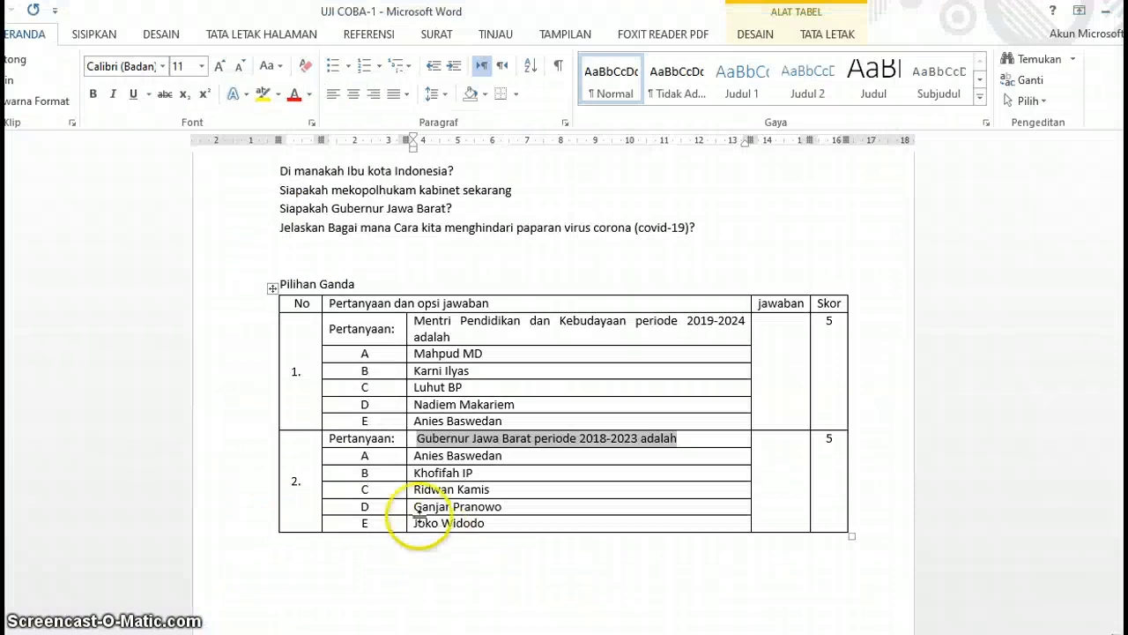
drag(414, 455, 480, 520)
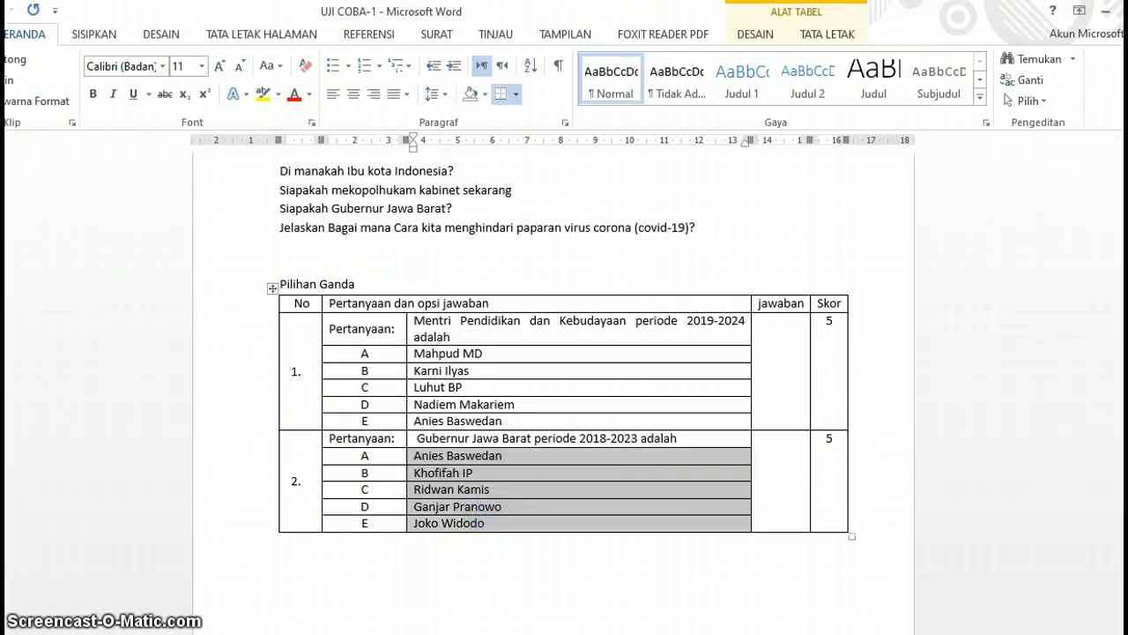
key(ctrl+c)
key(alt+Tab)
key(ctrl+v)
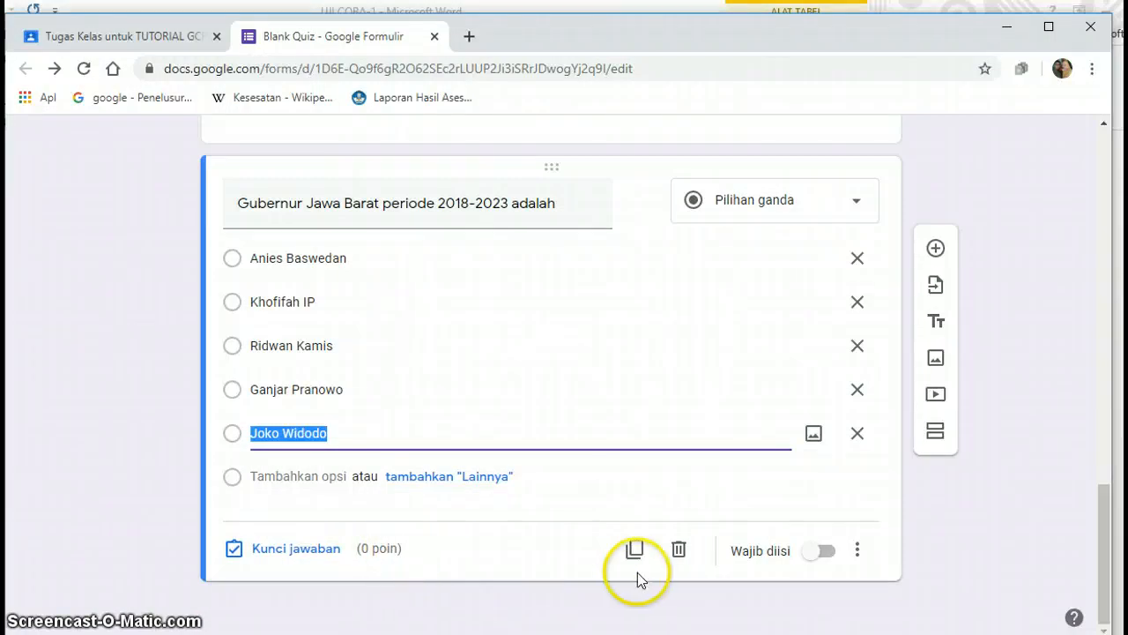
Enable Acak urutan opsi for the Gubernur Jawa Barat question and set its answer key to Ridwan Kamis, worth 5 points.
click(855, 555)
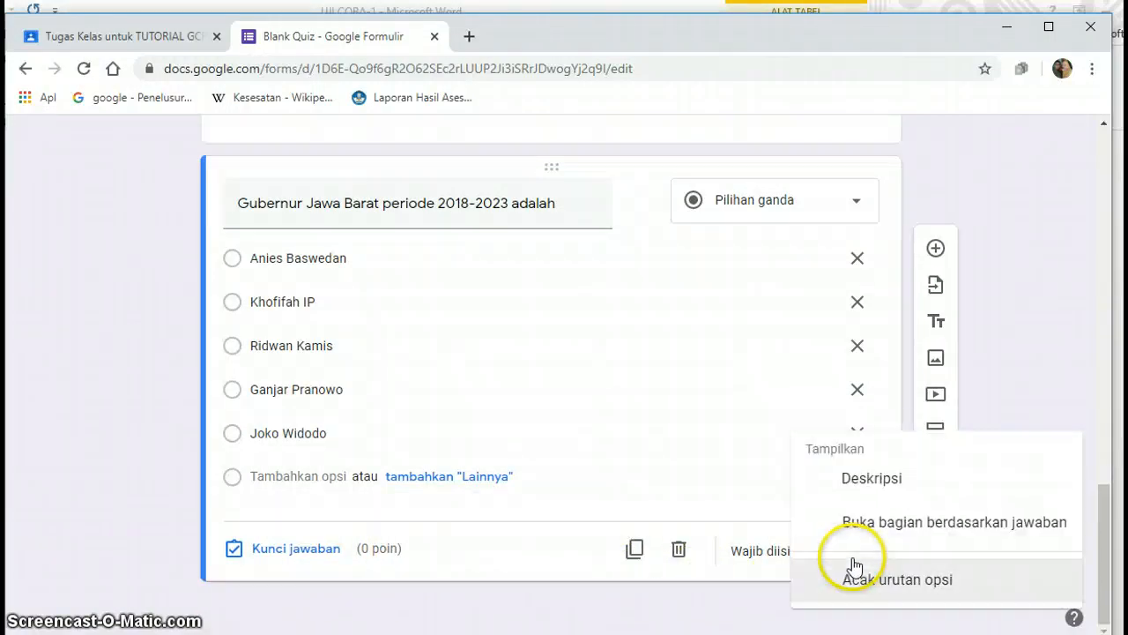
click(853, 578)
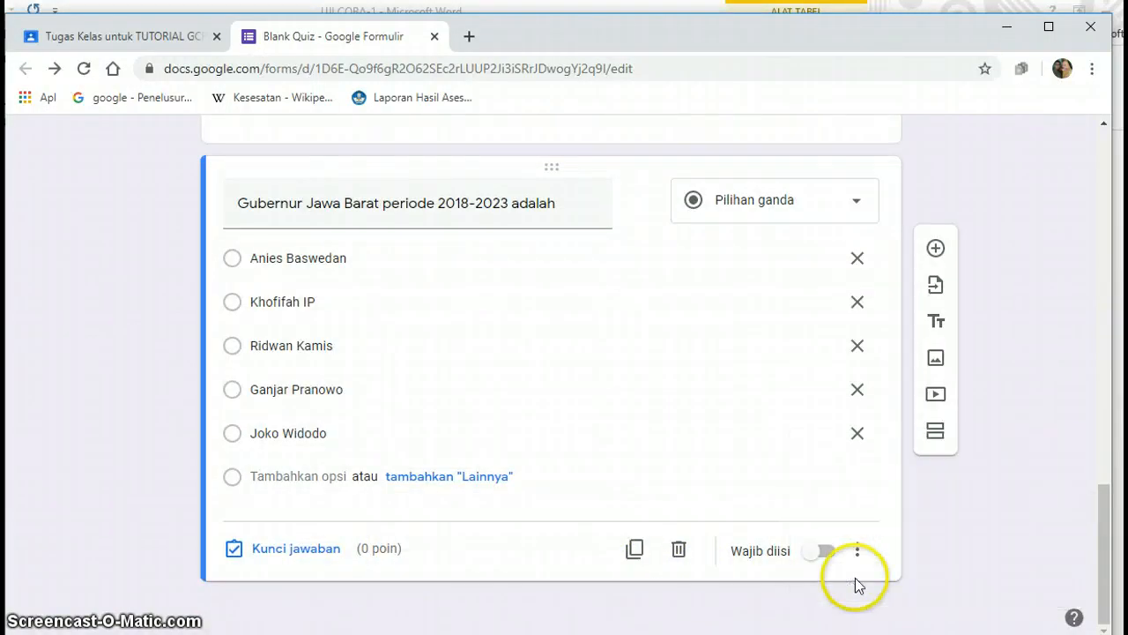
click(327, 550)
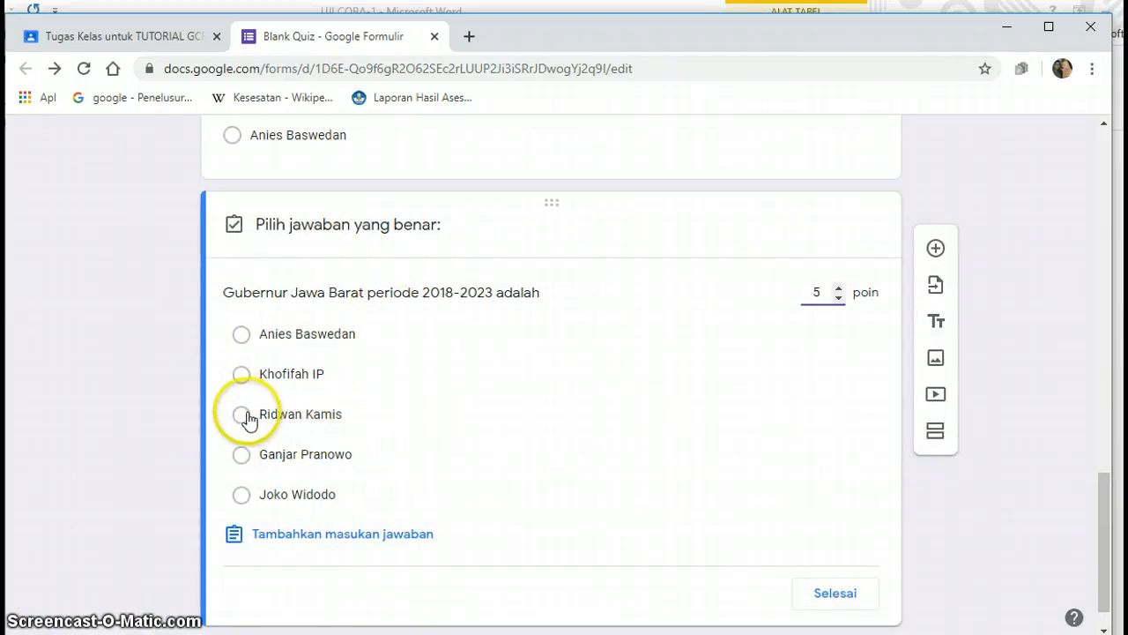
click(242, 414)
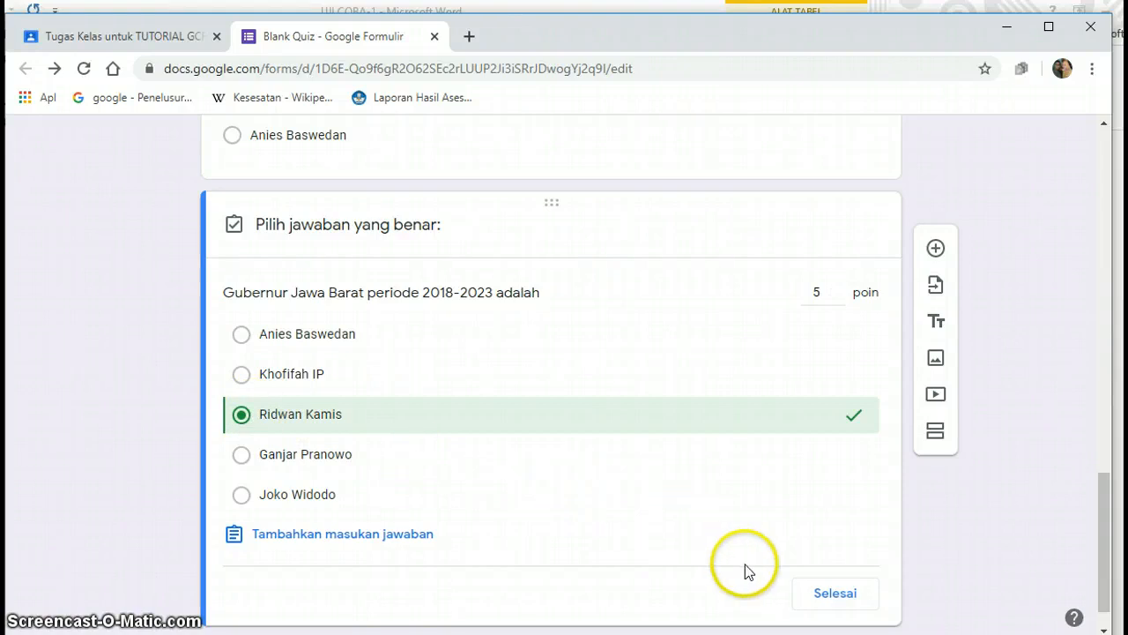
click(818, 604)
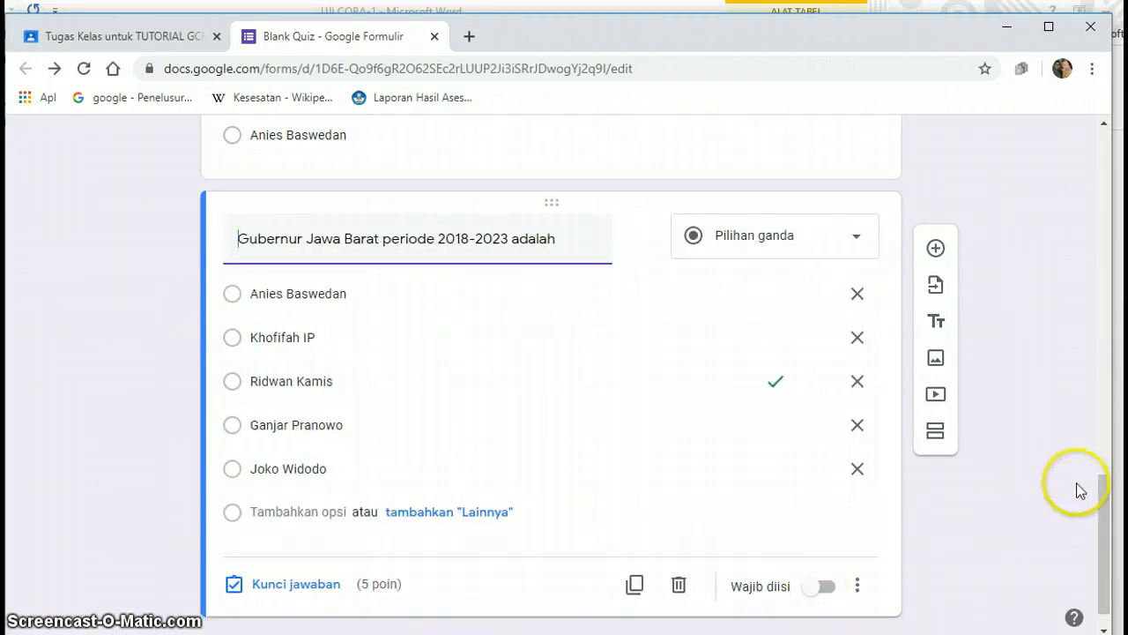
Add a new section below the Gubernur Jawa Barat question and title it "SOAL URAIAN".
drag(1109, 503, 1109, 524)
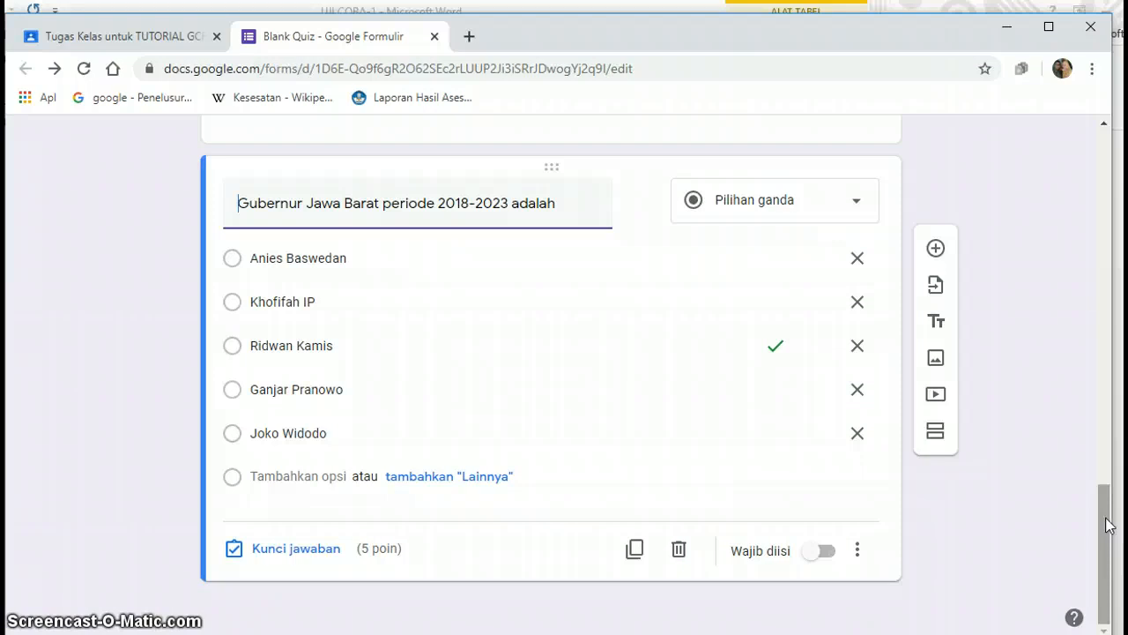
click(937, 433)
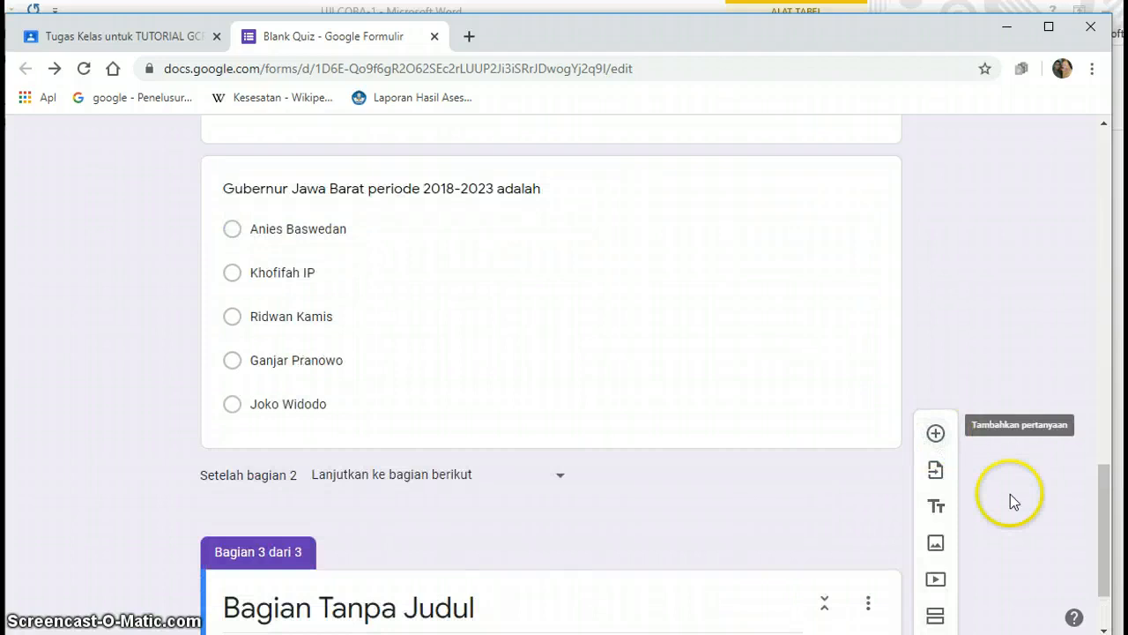
scroll(1108, 485, down, 1)
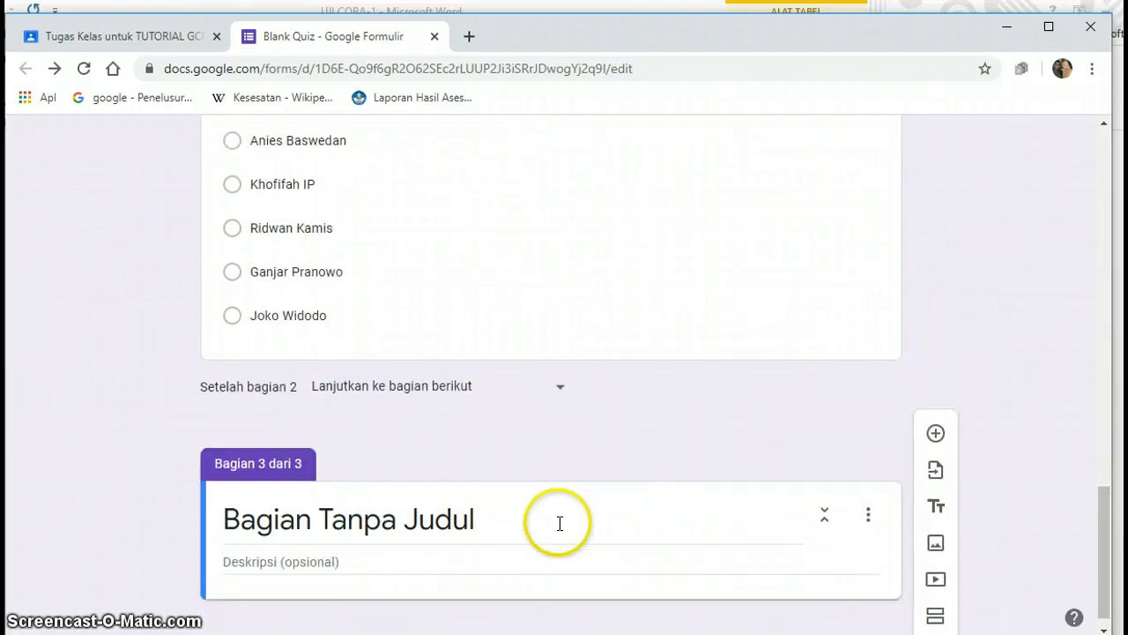
click(557, 523)
text(so)
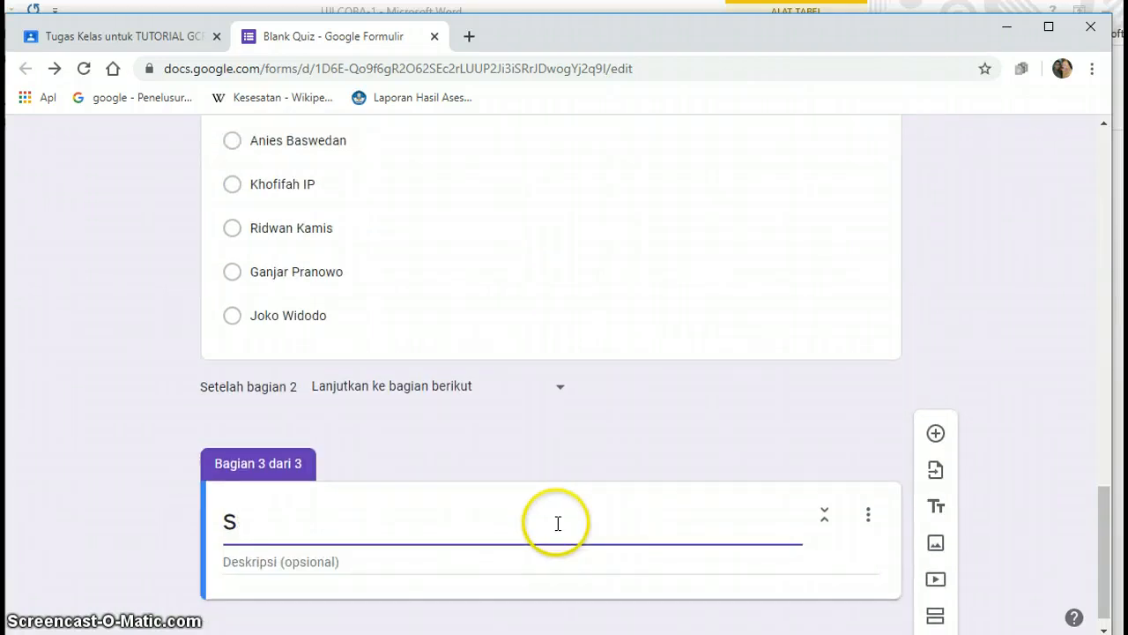
key(BackSpace)
text(S)
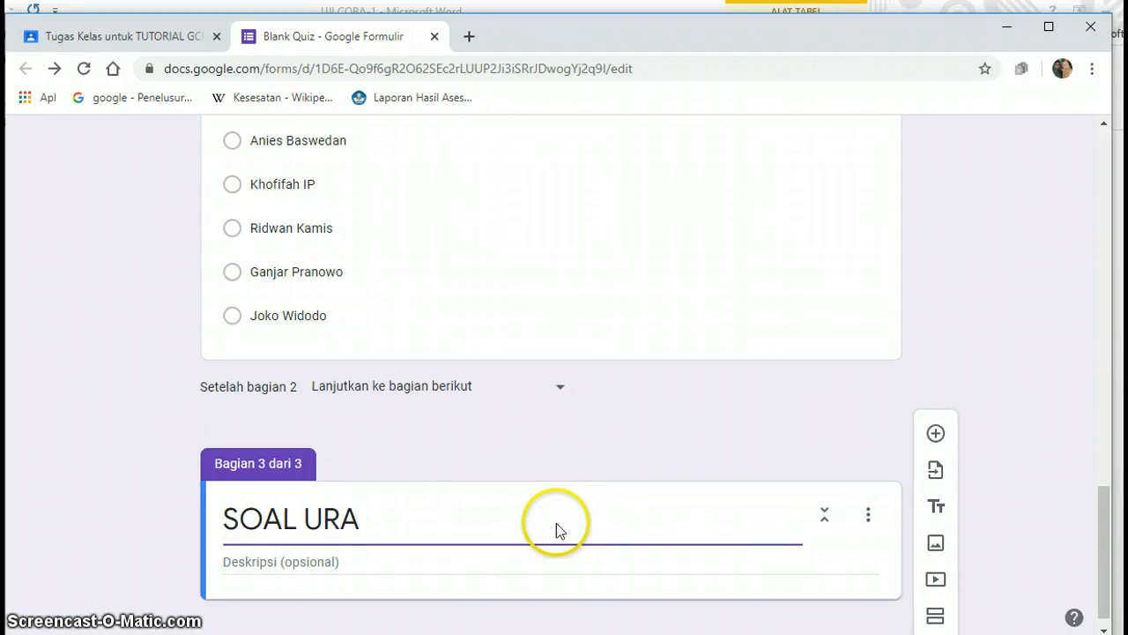
Enter "jawablah pertanyaan ini" as the description of the SOAL URAIAN section.
click(489, 562)
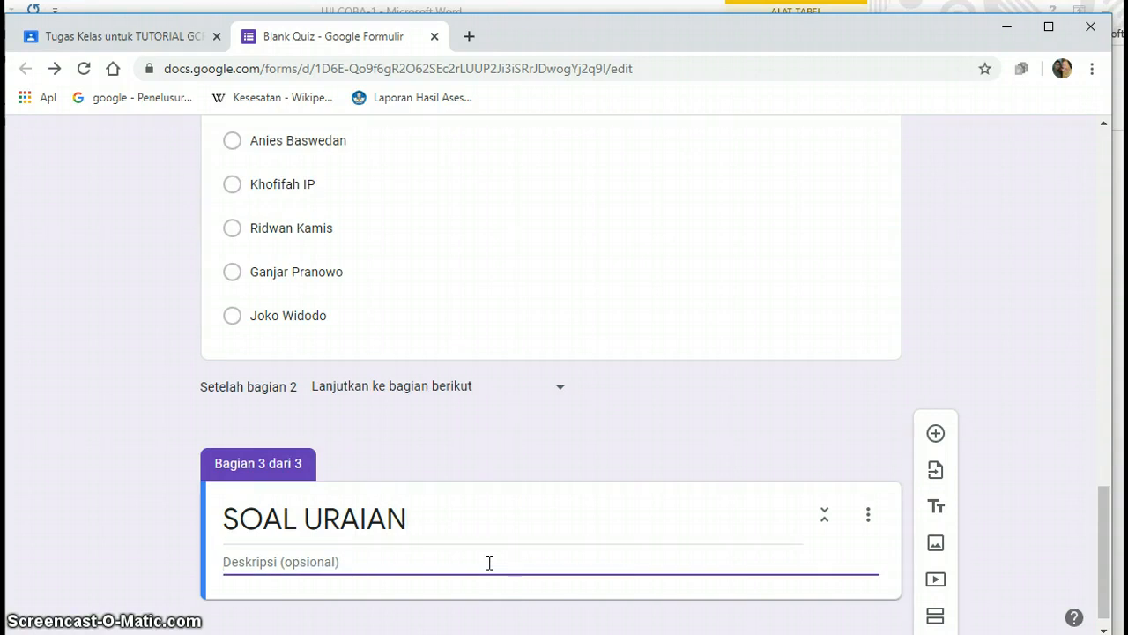
text(jawablah)
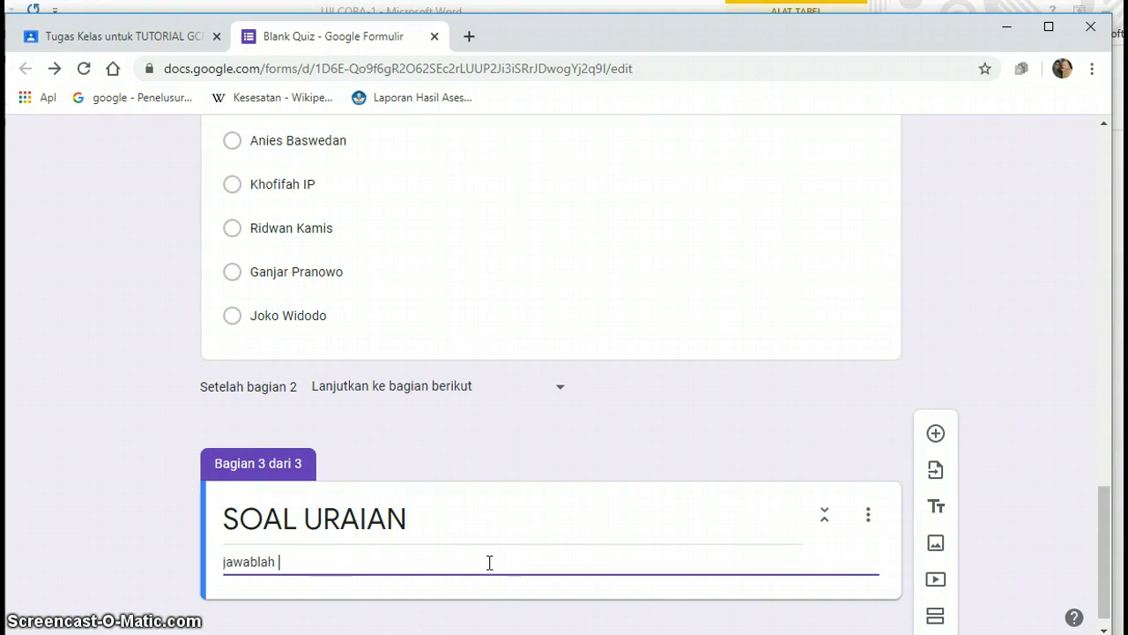
text( pertanyaan ini)
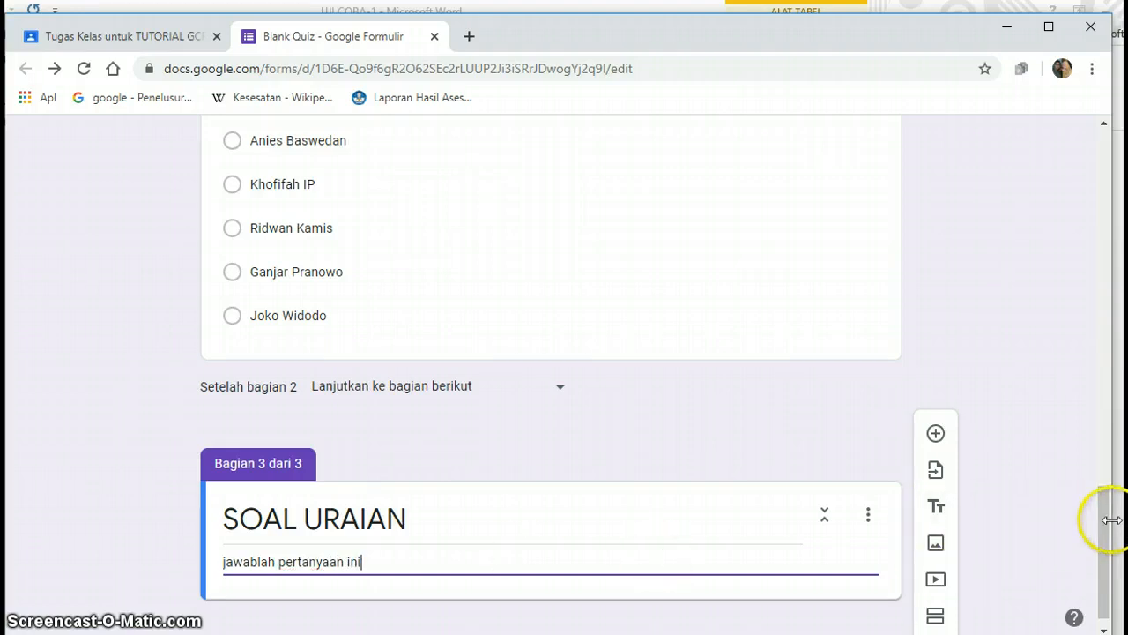
Add a blank question to the SOAL URAIAN section.
scroll(1110, 562, down, 1)
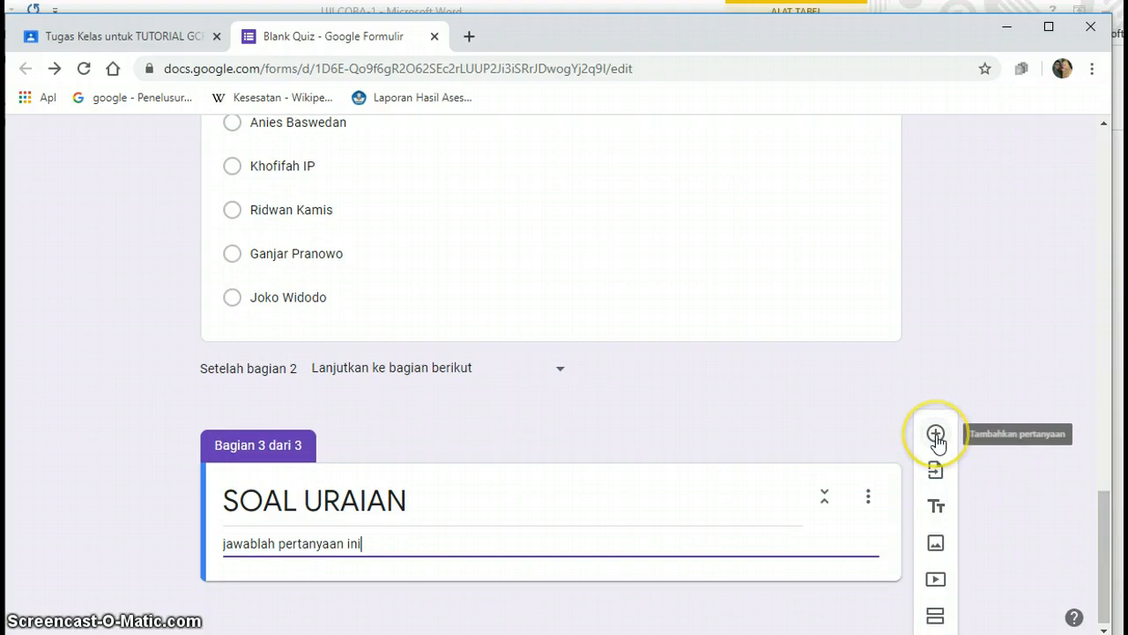
click(936, 434)
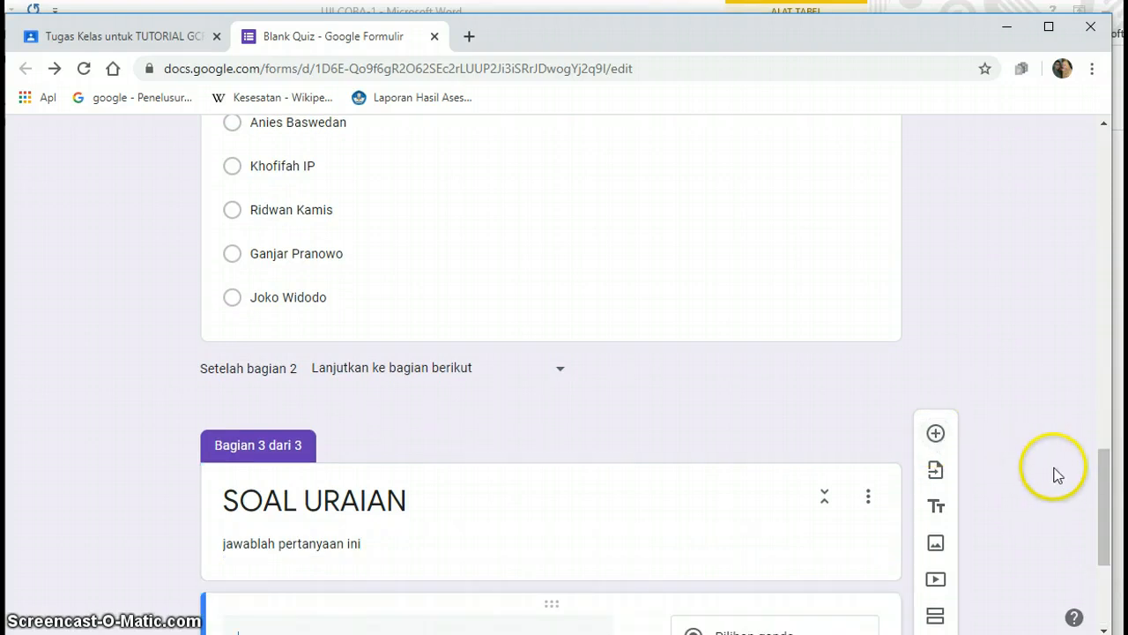
drag(1105, 489, 1101, 541)
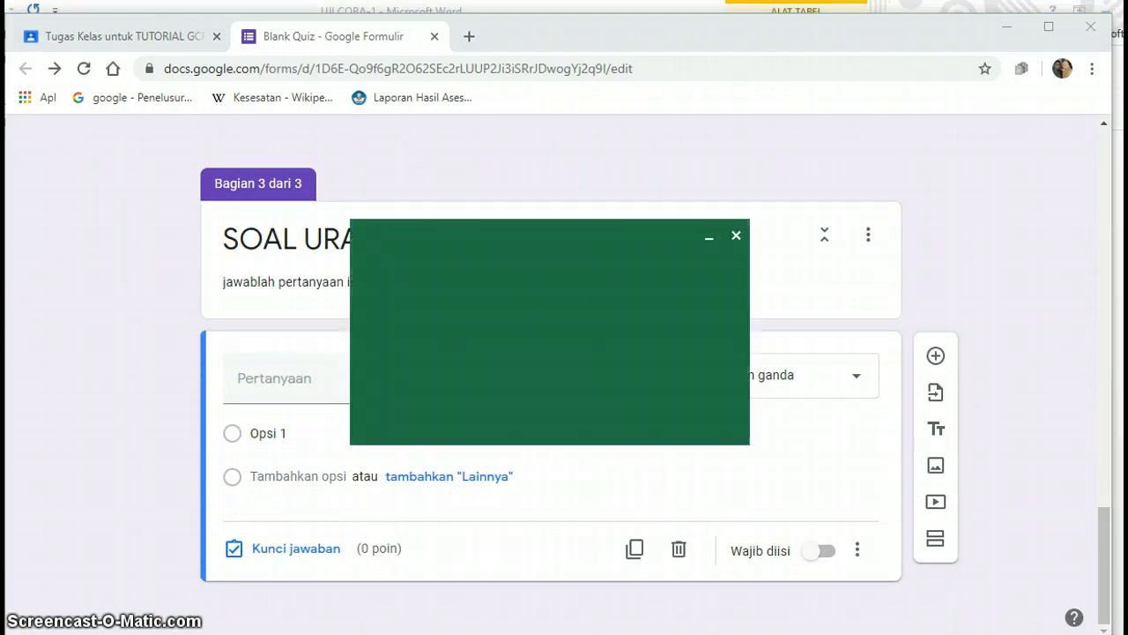
Copy the four essay questions above the Pilihan Ganda table in Word into the blank question's title in Google Forms.
click(608, 634)
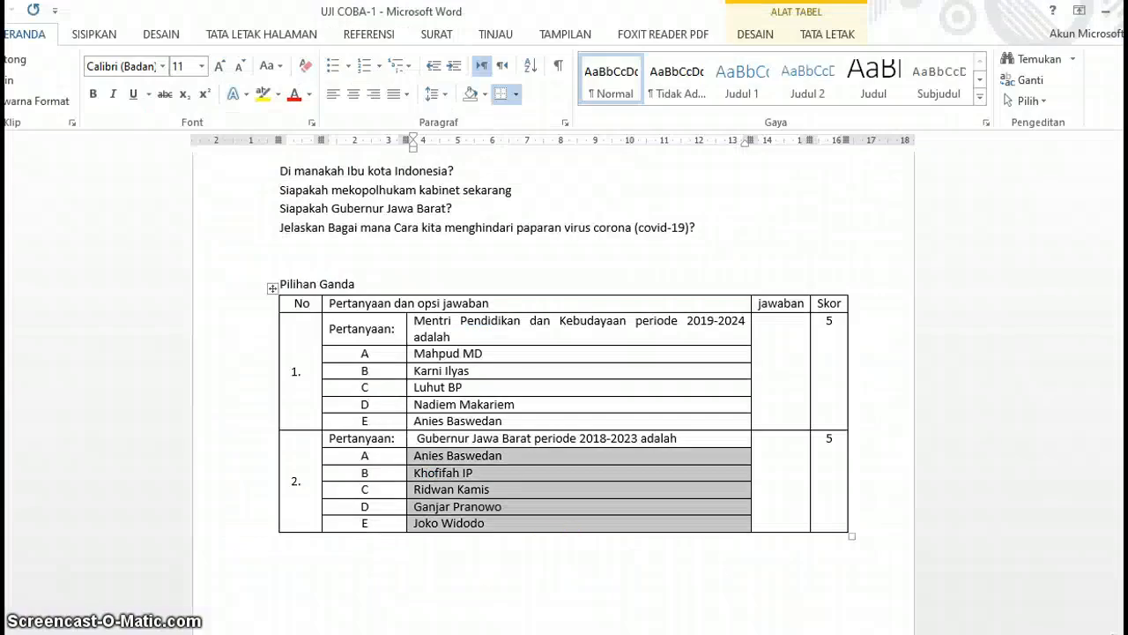
click(559, 555)
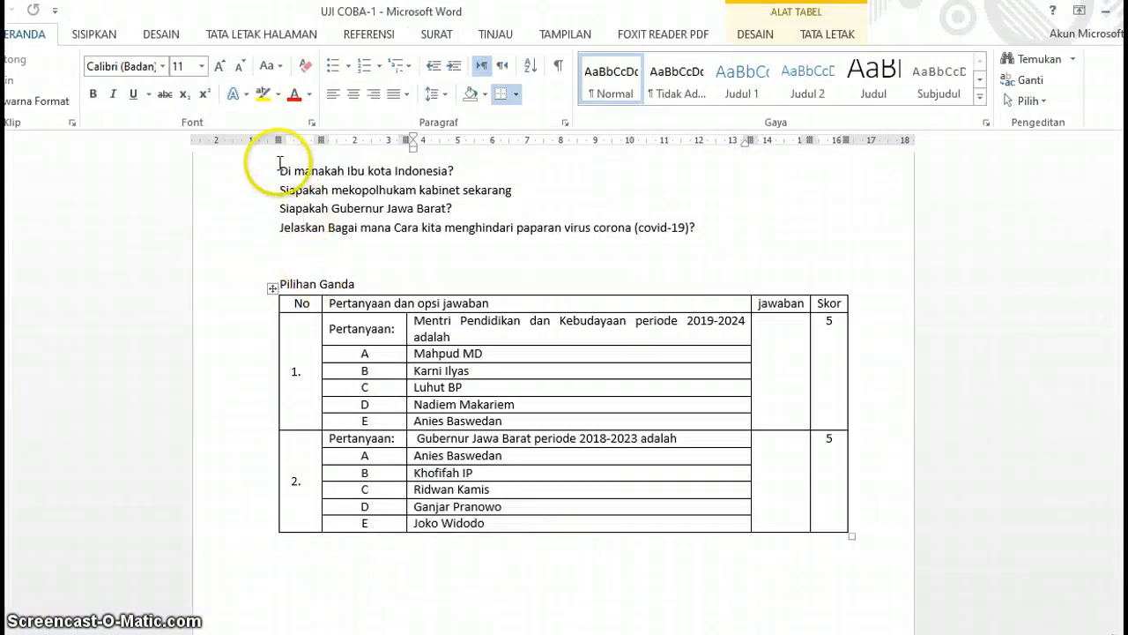
drag(279, 166, 699, 234)
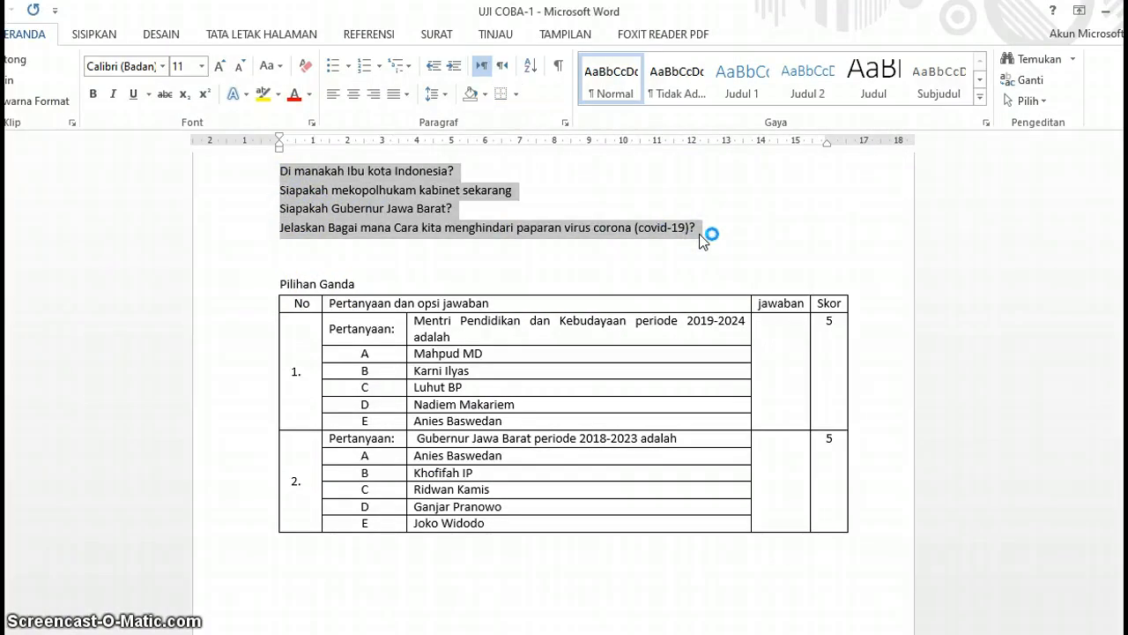
key(alt+Tab)
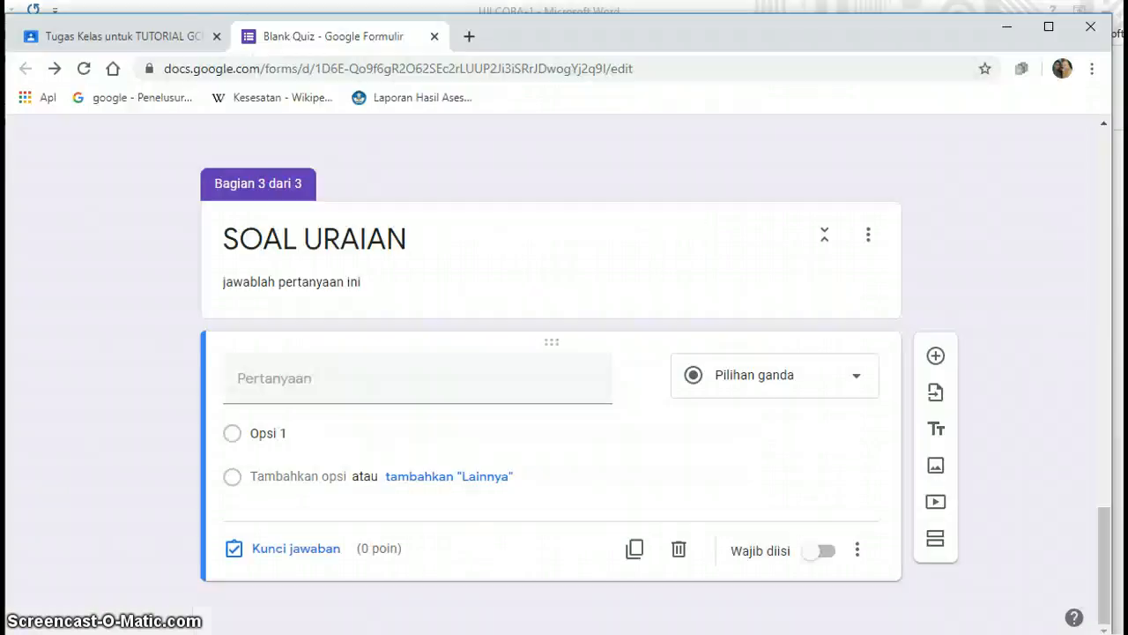
text(Di manakah Ibu kota Indonesia?Siapakah mekopolhukam kabinet sekarangSiapakah Gubernur Jawa Barat?Jelaskan Bagai mana Cara kita menghindari paparan virus corona (covid-19)?)
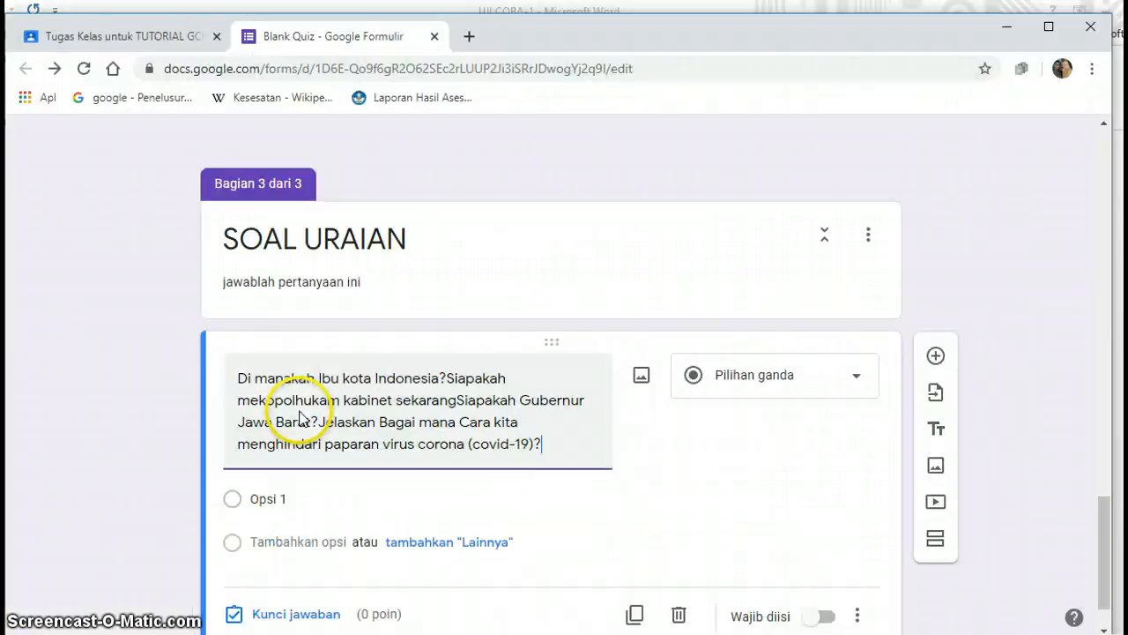
Change the pasted essay question's type to Jawaban singkat and duplicate the question.
click(859, 378)
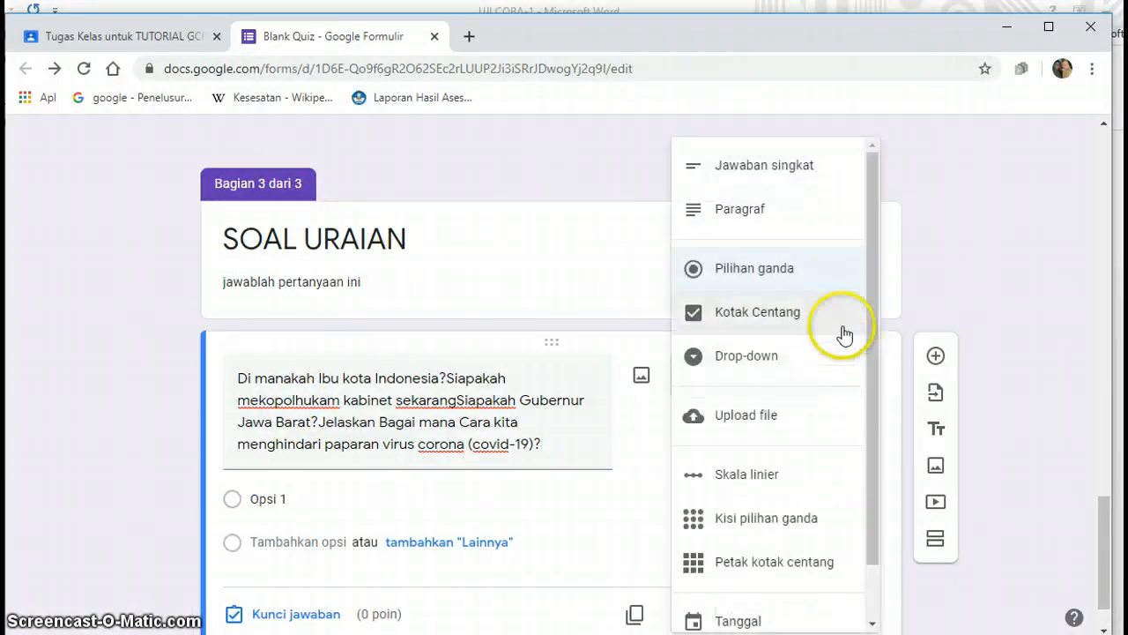
click(788, 159)
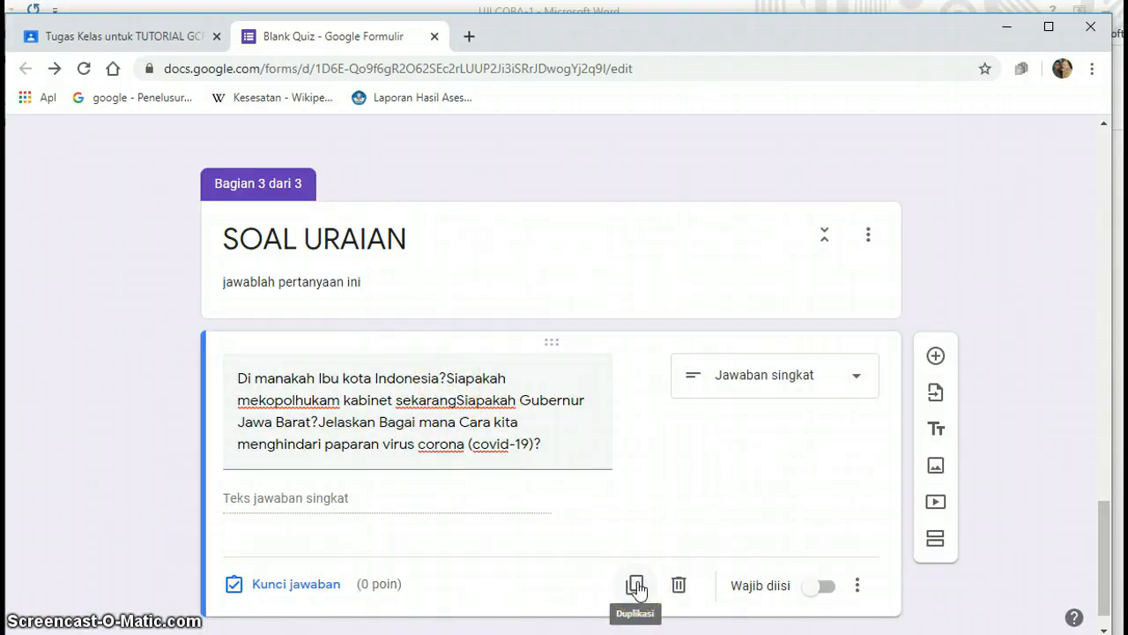
click(635, 585)
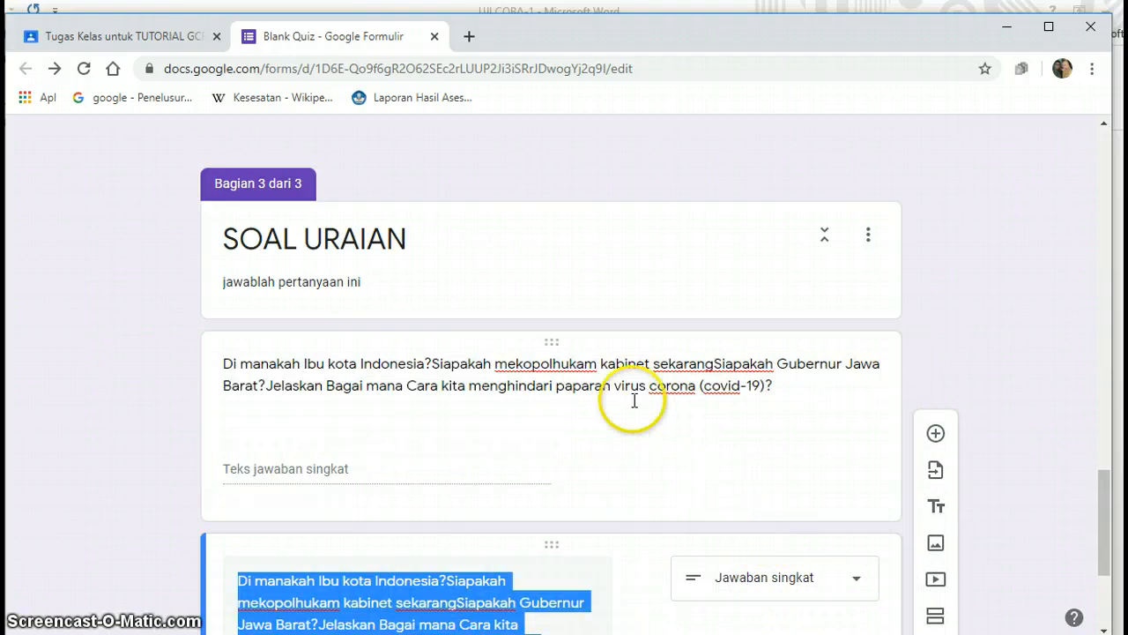
Trim the first essay question's title to "Di manakah Ibu kota Indonesia?" by deleting the other three questions from it.
click(436, 360)
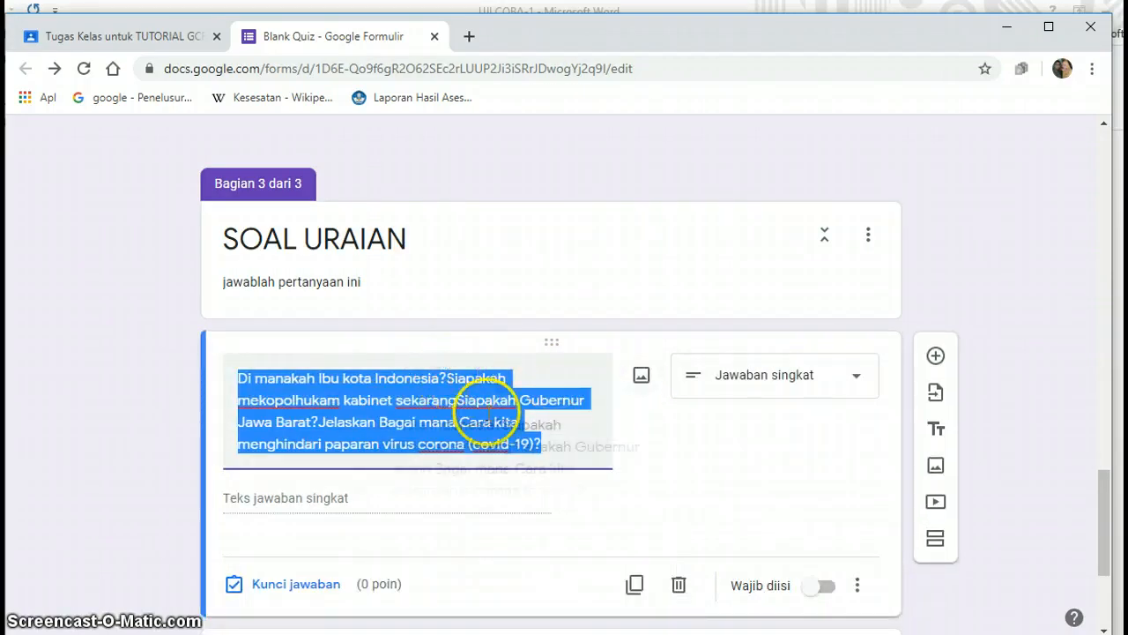
click(467, 388)
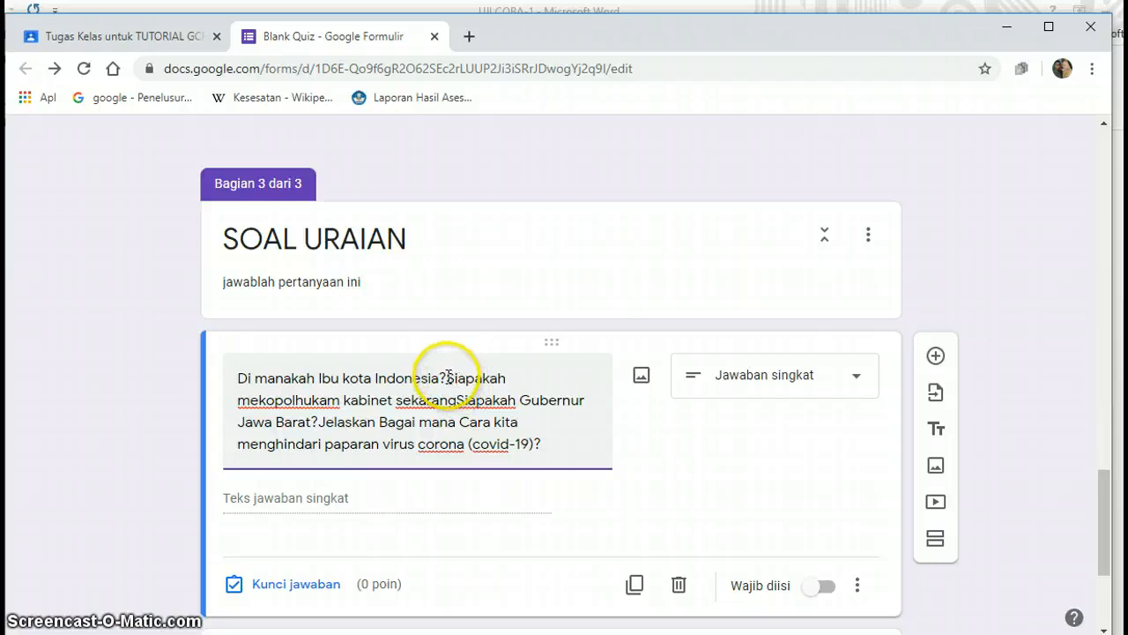
drag(444, 377, 546, 435)
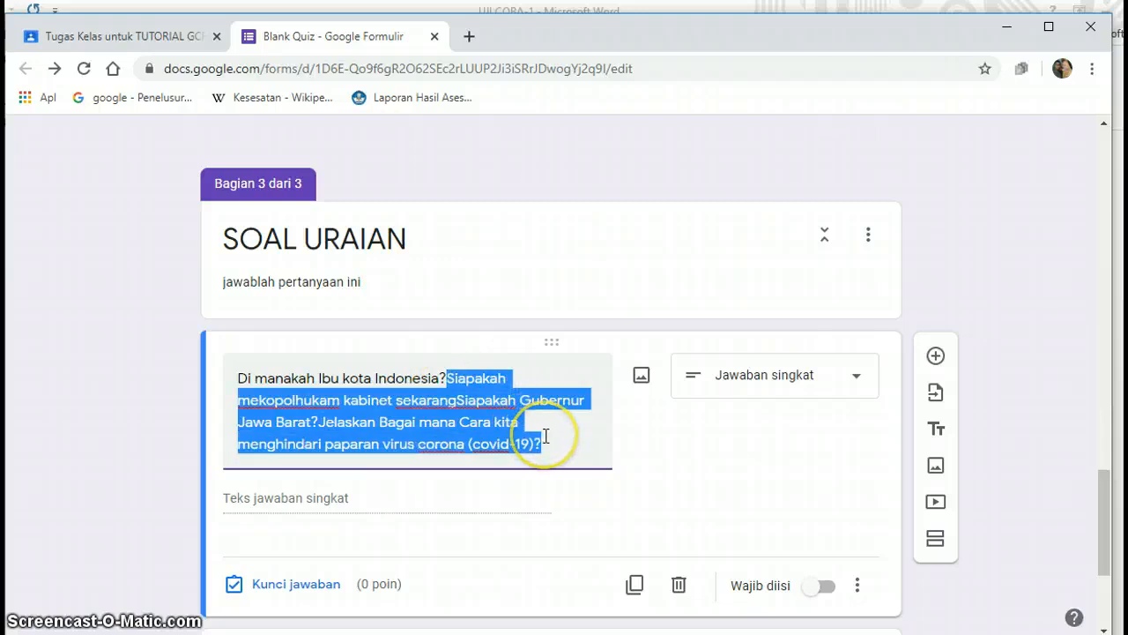
key(BackSpace)
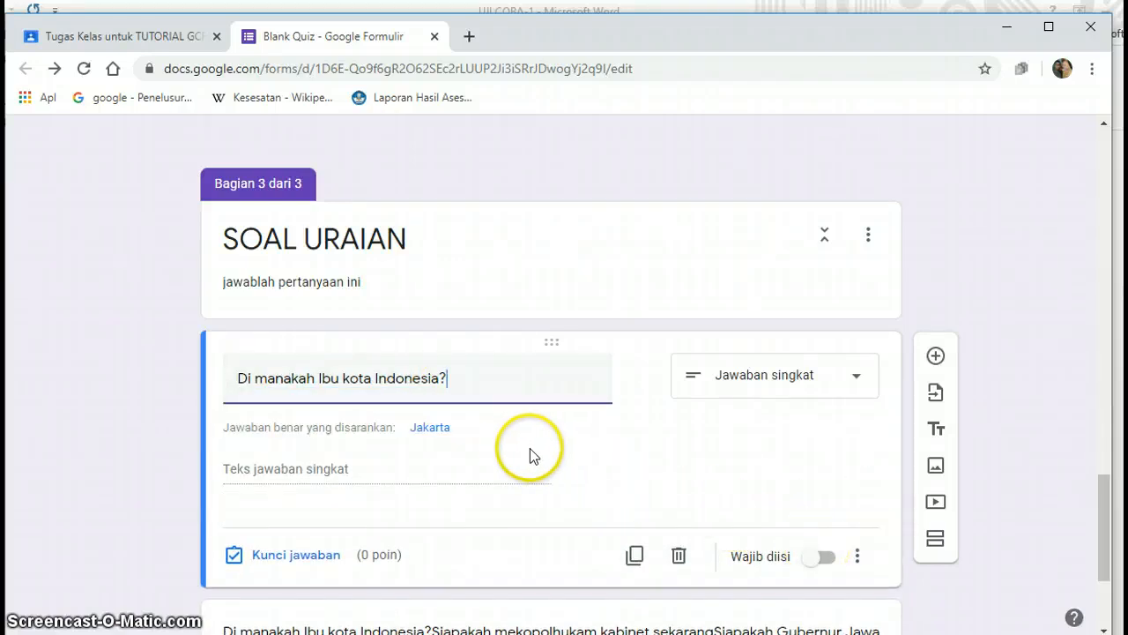
Set the answer key of the essay question "Di manakah Ibu kota Indonesia?" to 10 points.
click(316, 561)
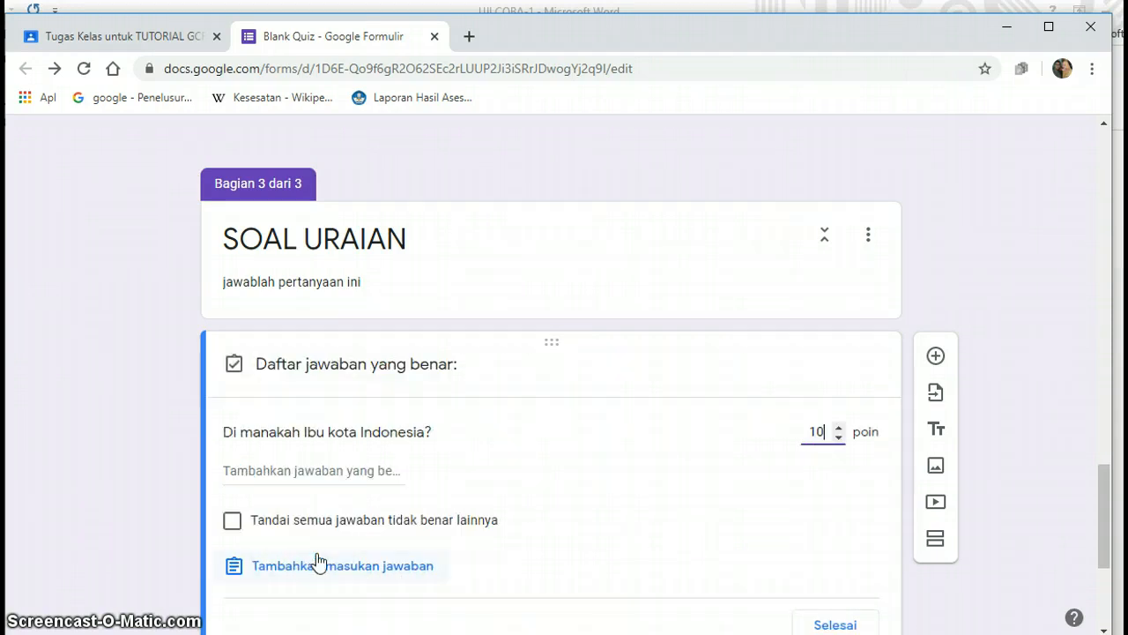
click(824, 622)
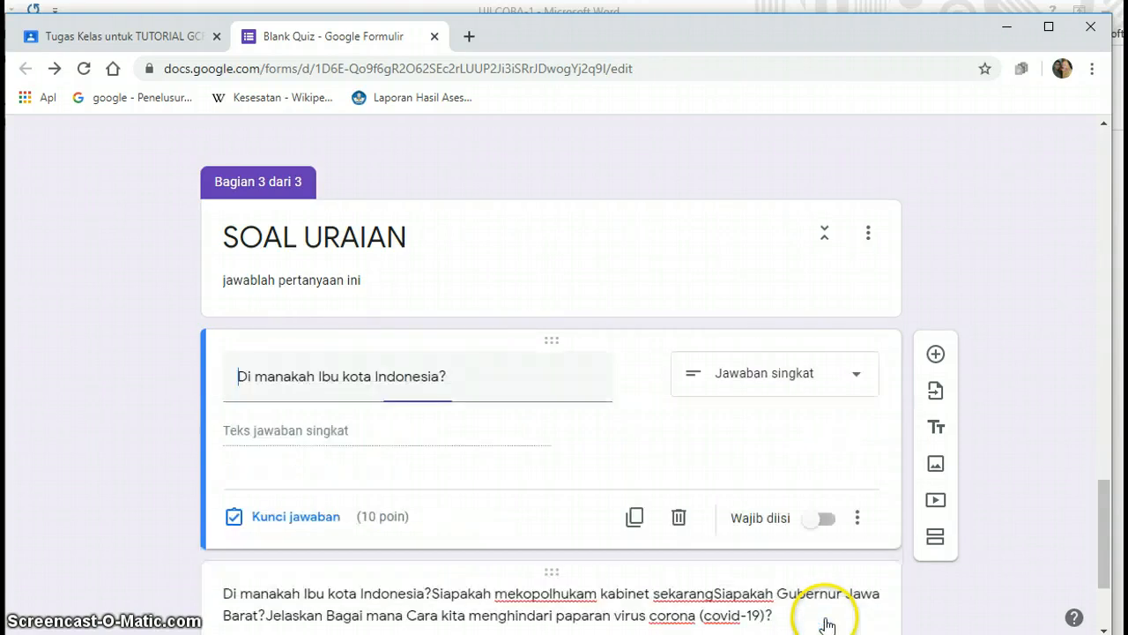
Delete "Di manakah Ibu kota Indonesia?" from the title of the last combined essay question and duplicate that question.
drag(1102, 496, 1110, 555)
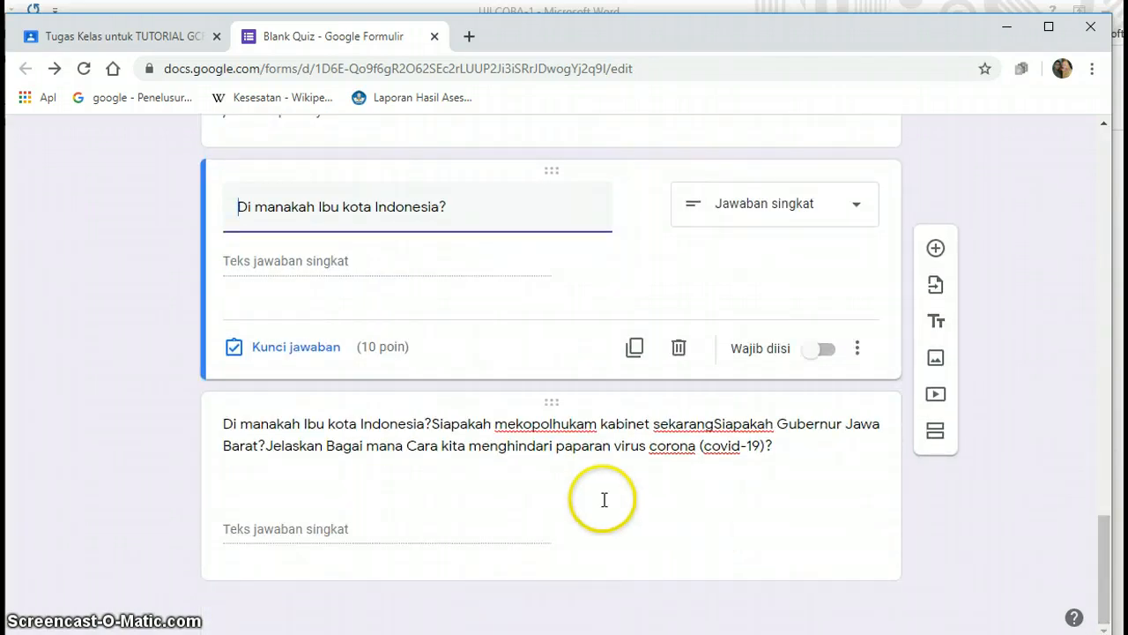
click(432, 423)
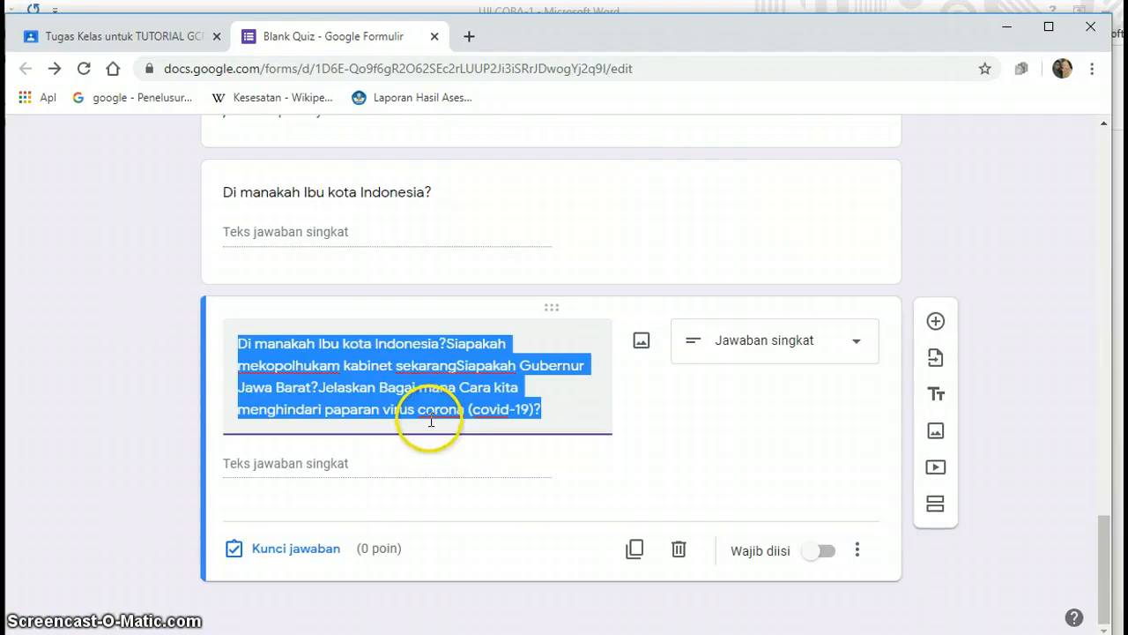
click(446, 344)
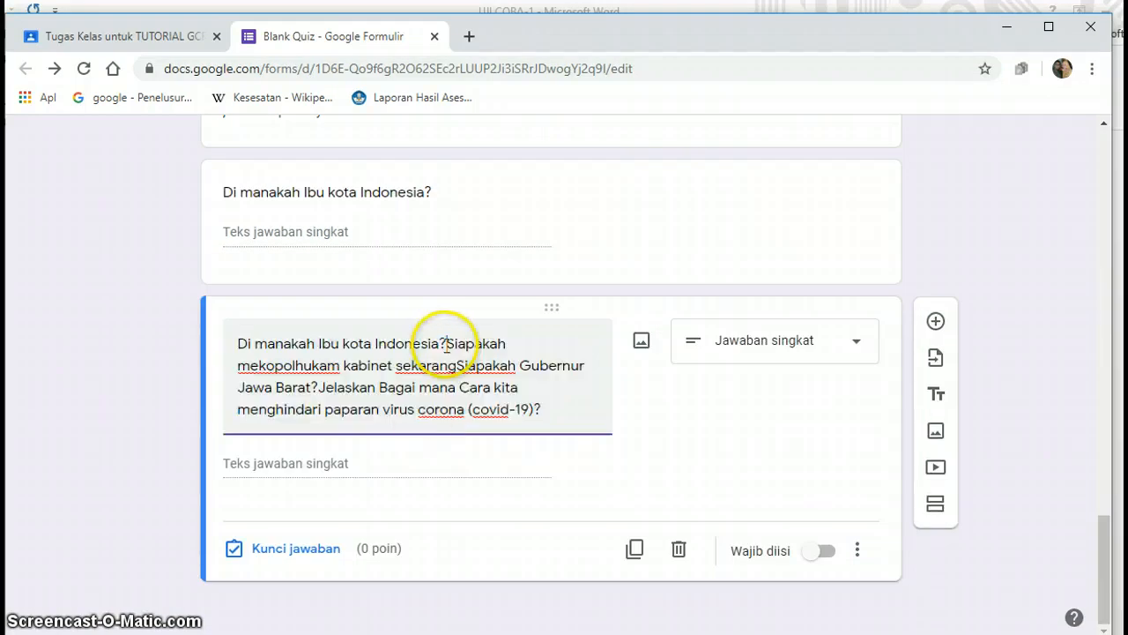
drag(446, 345, 236, 350)
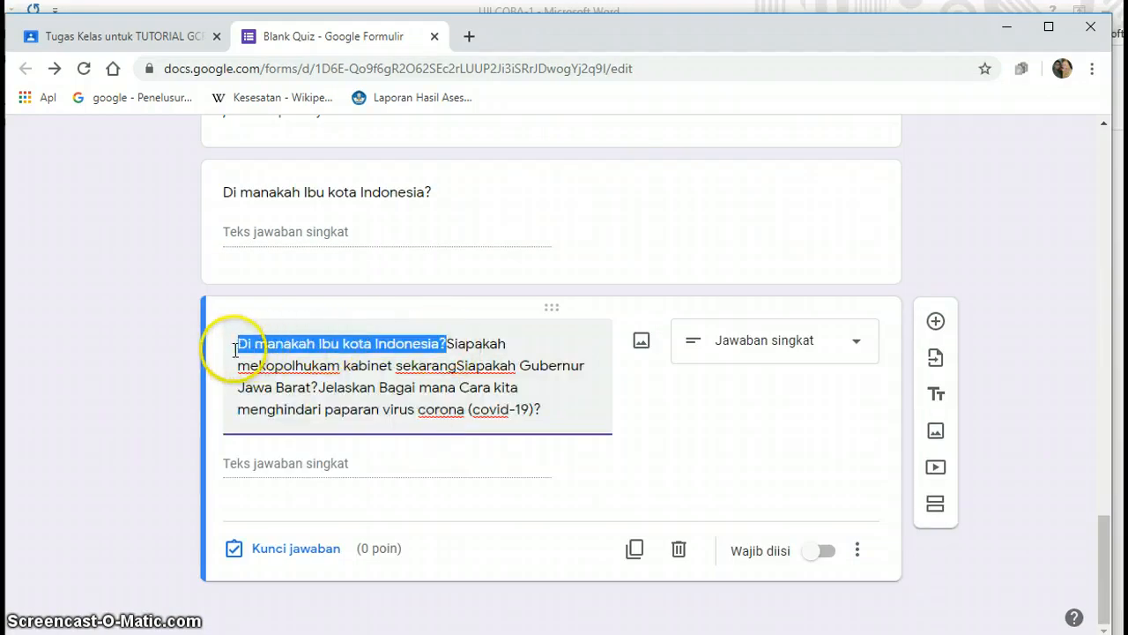
key(BackSpace)
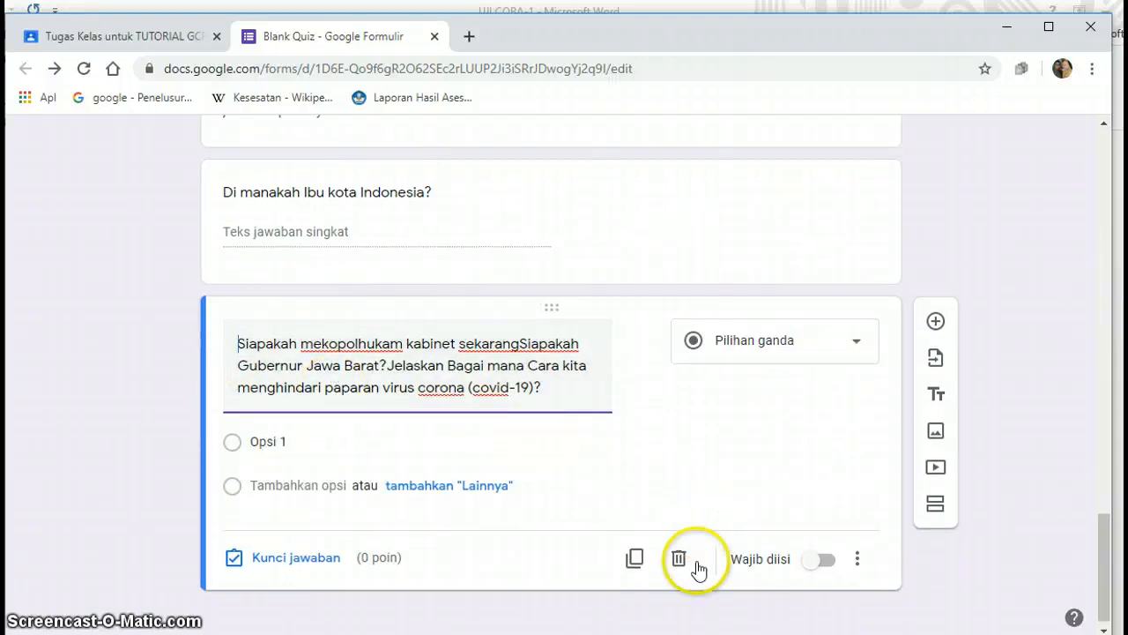
click(635, 558)
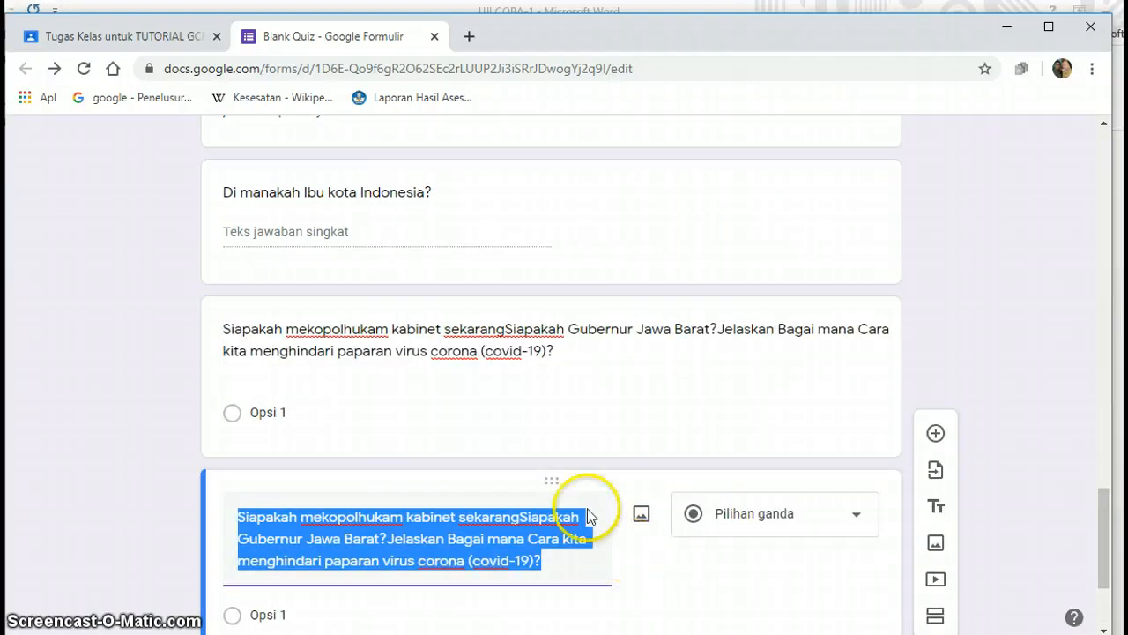
Trim the second essay question's title to "Siapakah mekopolhukam kabinet sekarang" by deleting the questions that follow it.
click(498, 350)
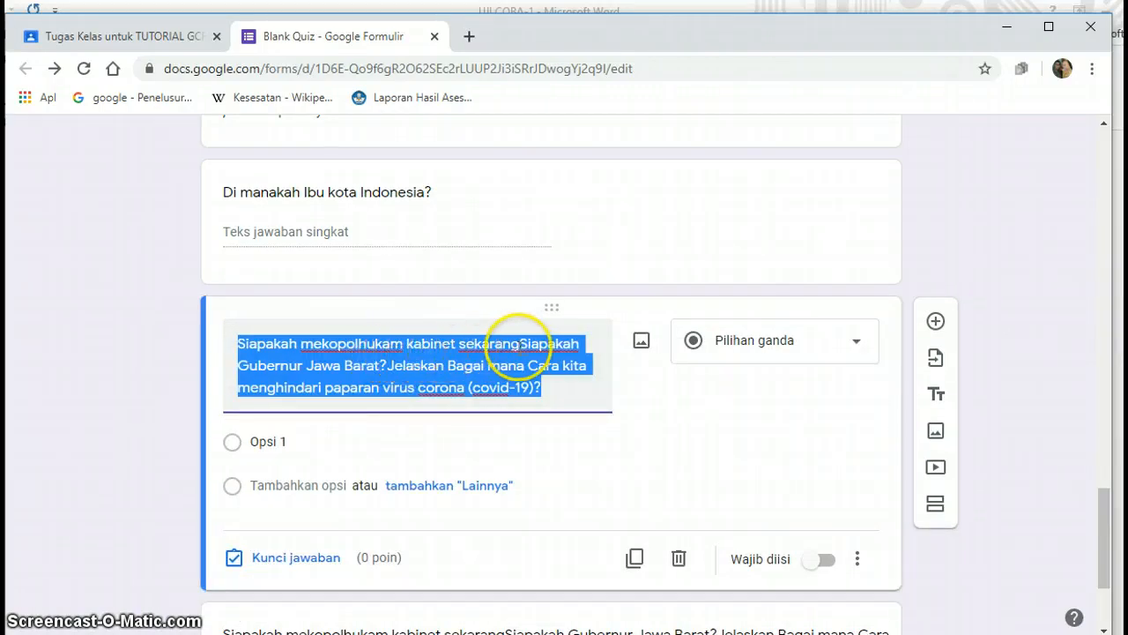
drag(523, 347, 540, 399)
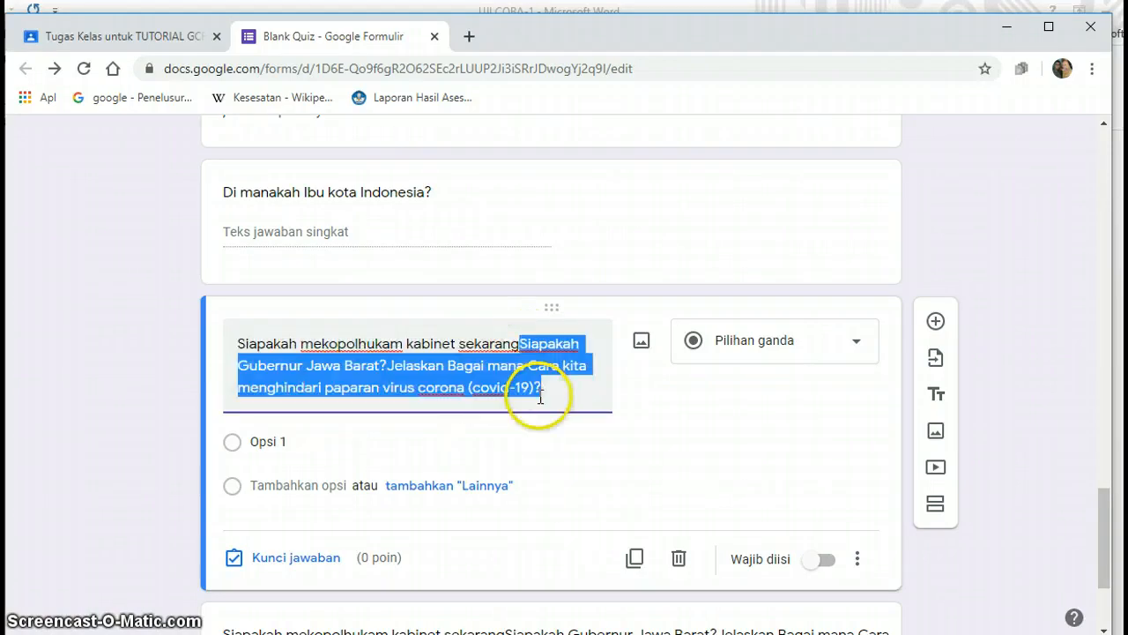
key(BackSpace)
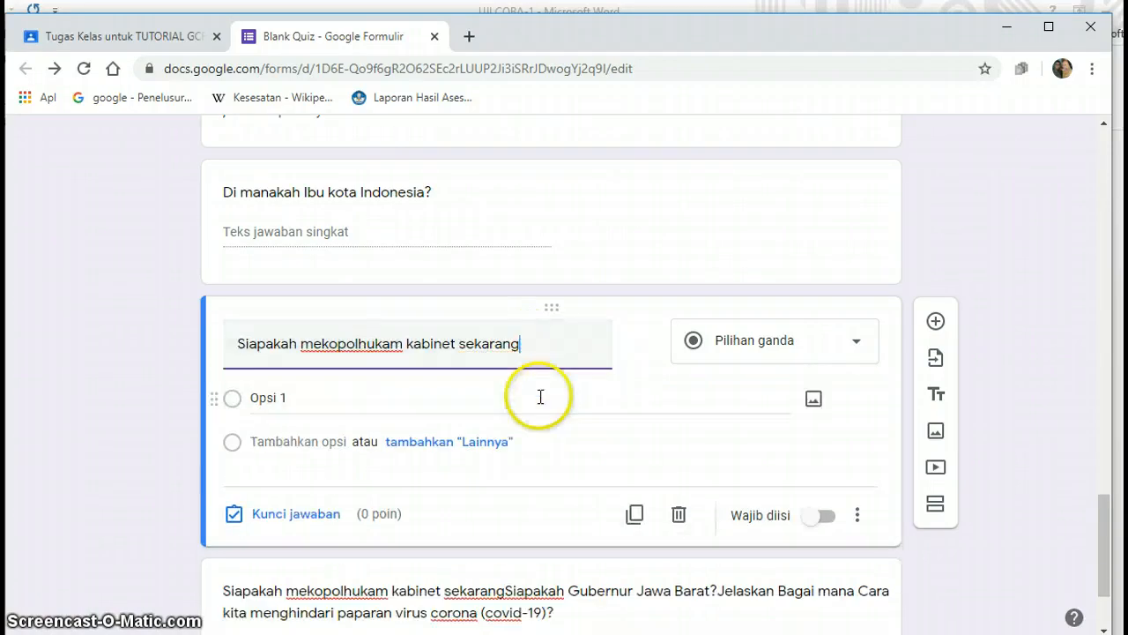
Change the mekopolhukam question's type to Jawaban singkat and set its answer key to 10 points.
click(859, 344)
click(792, 178)
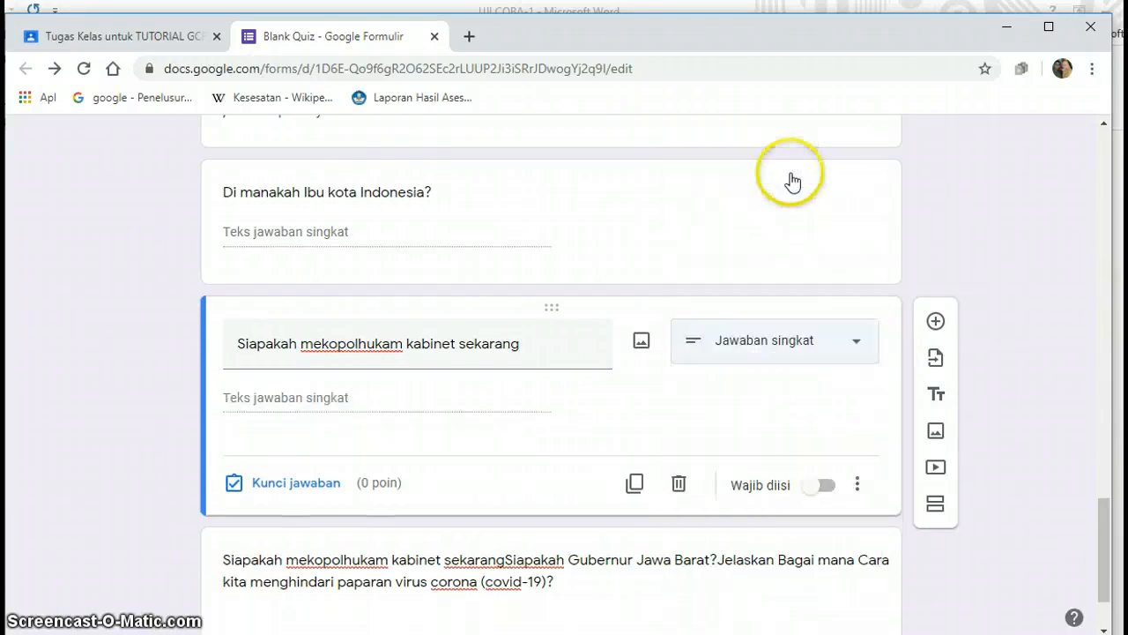
click(313, 482)
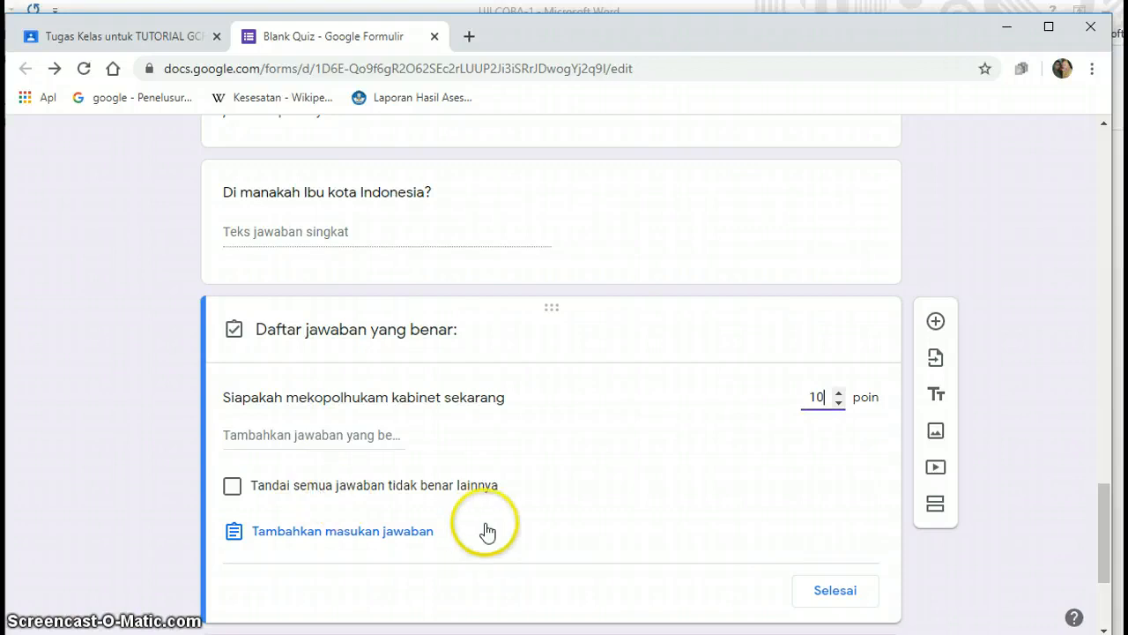
click(816, 592)
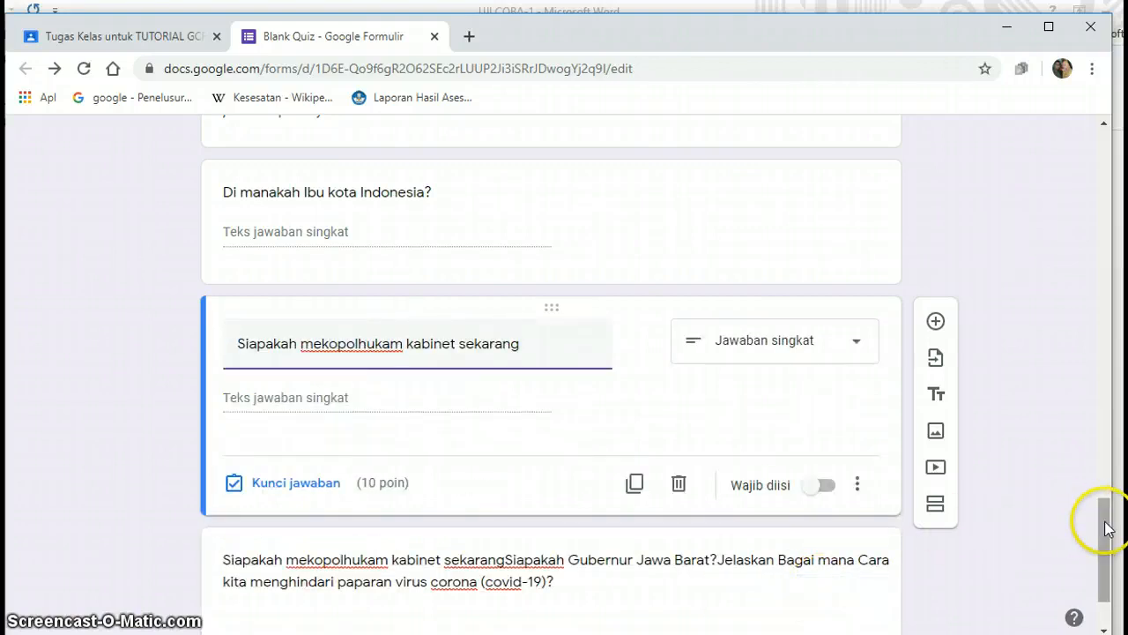
Duplicate the remaining combined essay question at the end of the SOAL URAIAN section.
drag(1106, 516, 1101, 583)
click(743, 520)
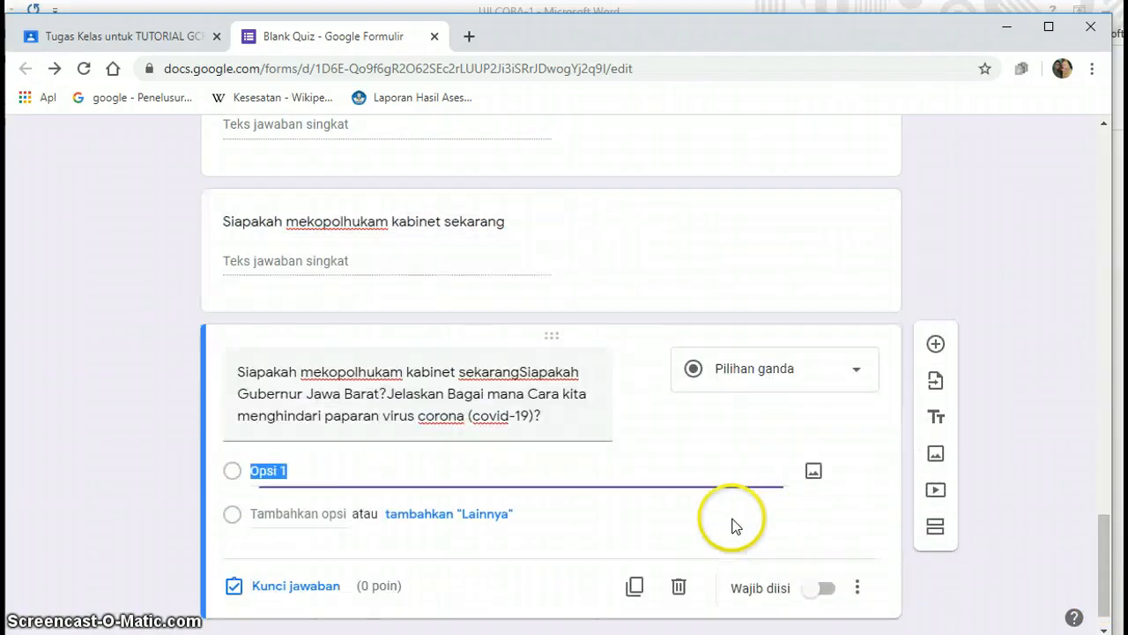
click(633, 589)
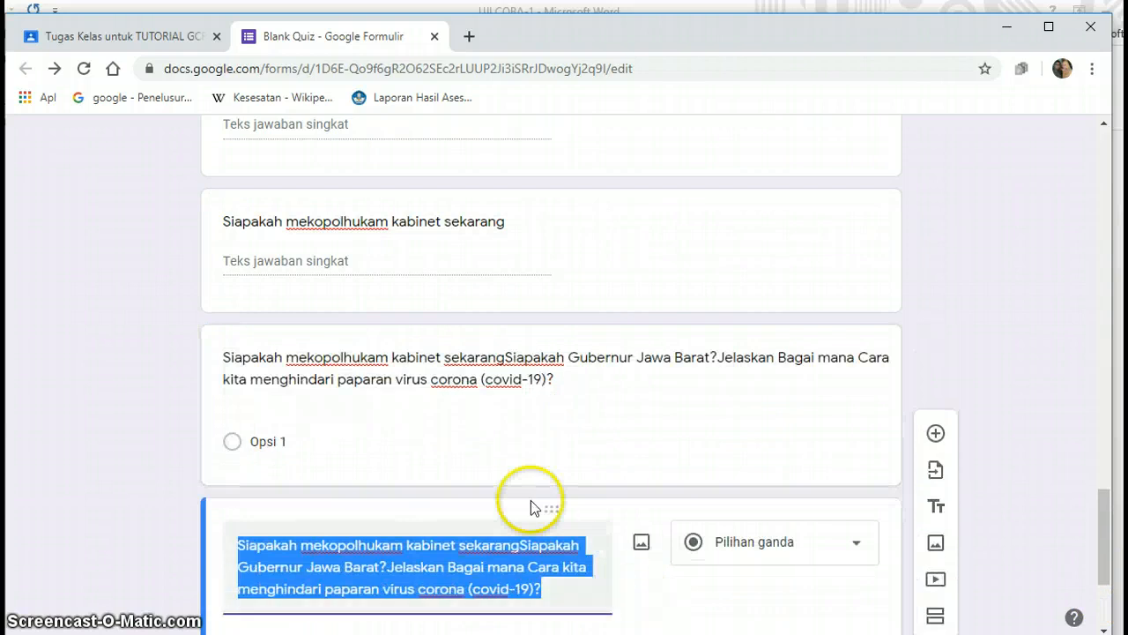
click(393, 384)
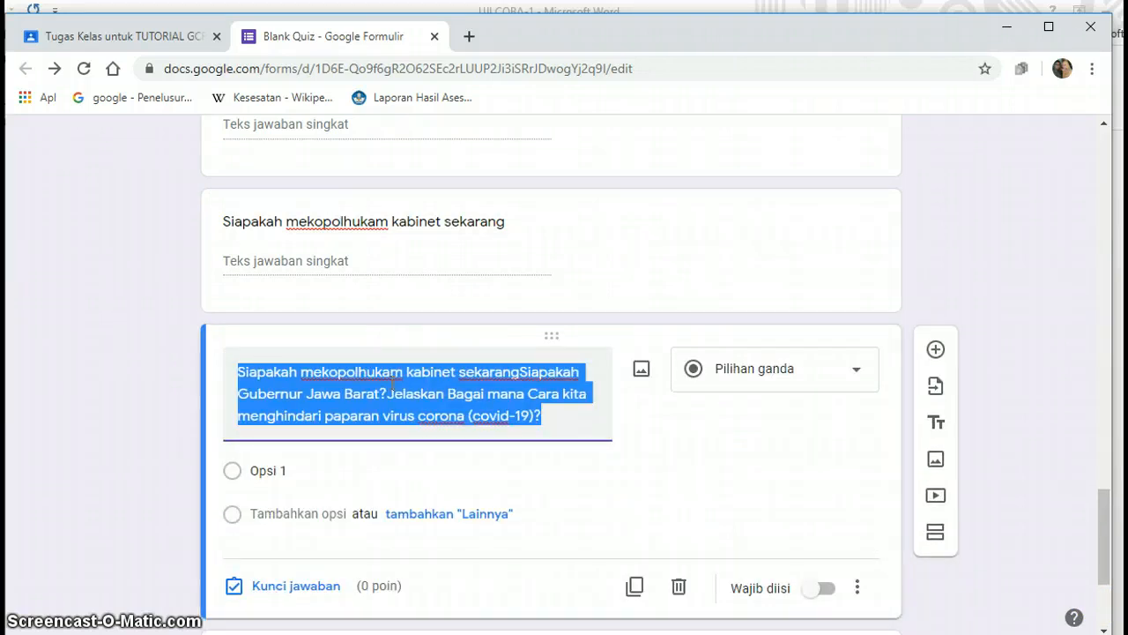
click(389, 395)
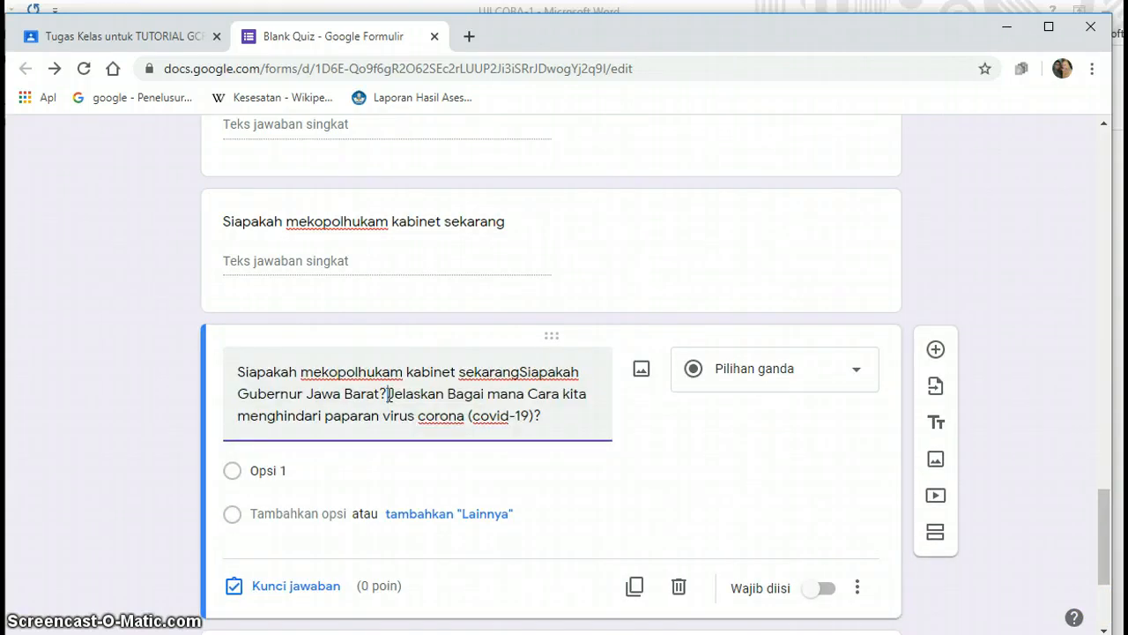
key(BackSpace)
key(BackSpace)
key(BackSpace)
key(BackSpace)
key(BackSpace)
key(BackSpace)
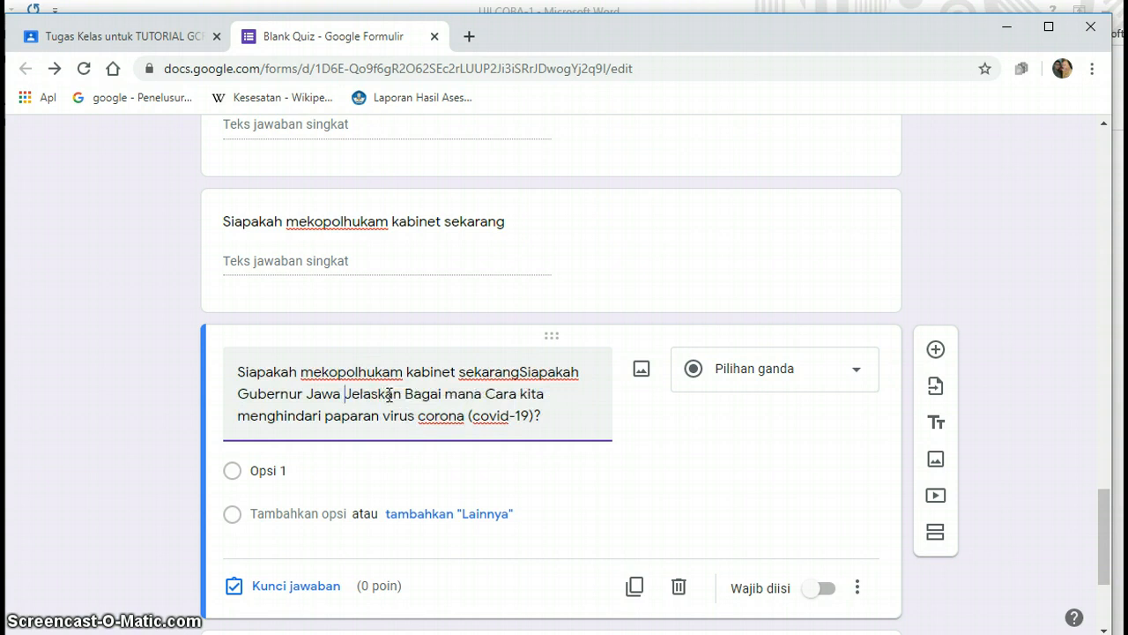
key(BackSpace)
key(BackSpace)
key(BackSpace)
key(BackSpace)
key(BackSpace)
key(BackSpace)
key(BackSpace)
key(BackSpace)
key(BackSpace)
key(BackSpace)
key(BackSpace)
key(BackSpace)
key(BackSpace)
key(BackSpace)
key(BackSpace)
key(BackSpace)
key(BackSpace)
key(BackSpace)
key(BackSpace)
key(BackSpace)
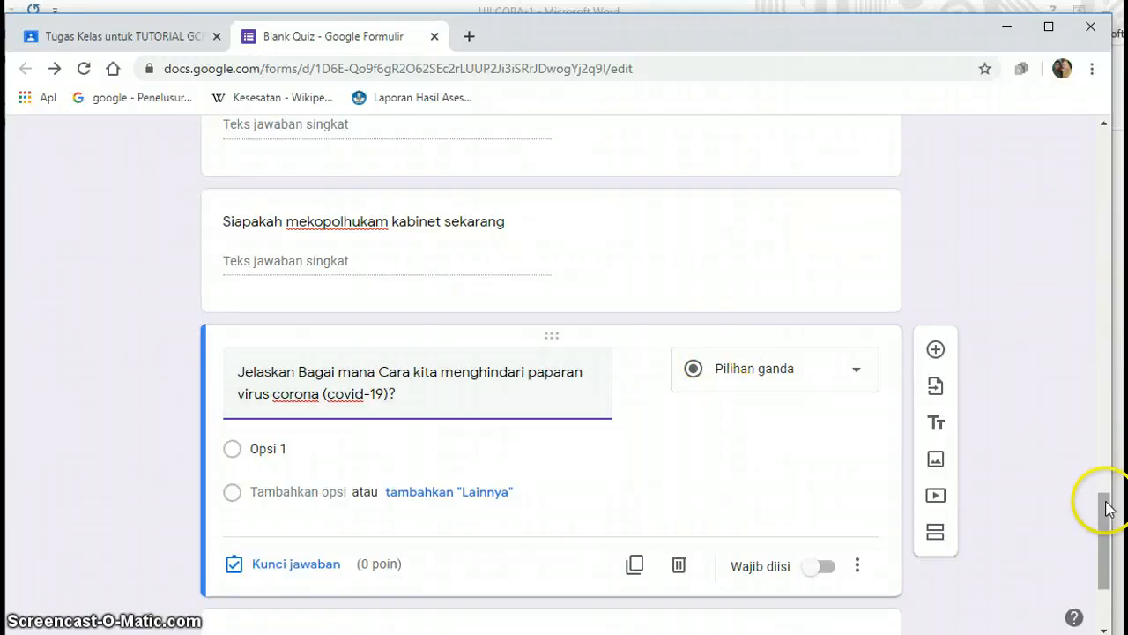
drag(1108, 508, 1108, 524)
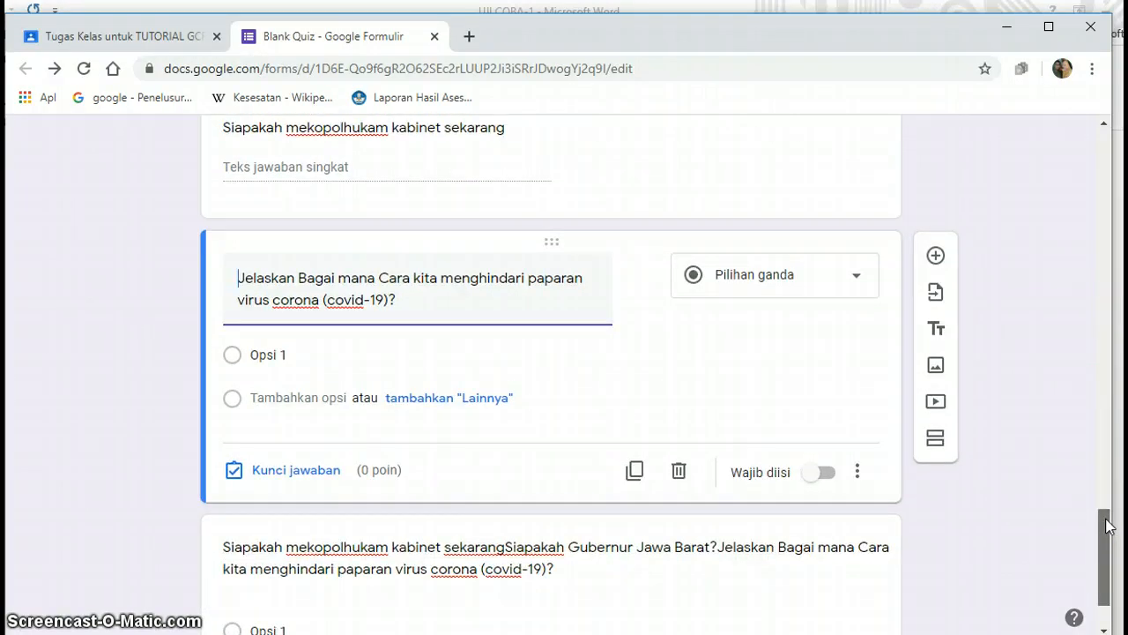
key(ctrl+z)
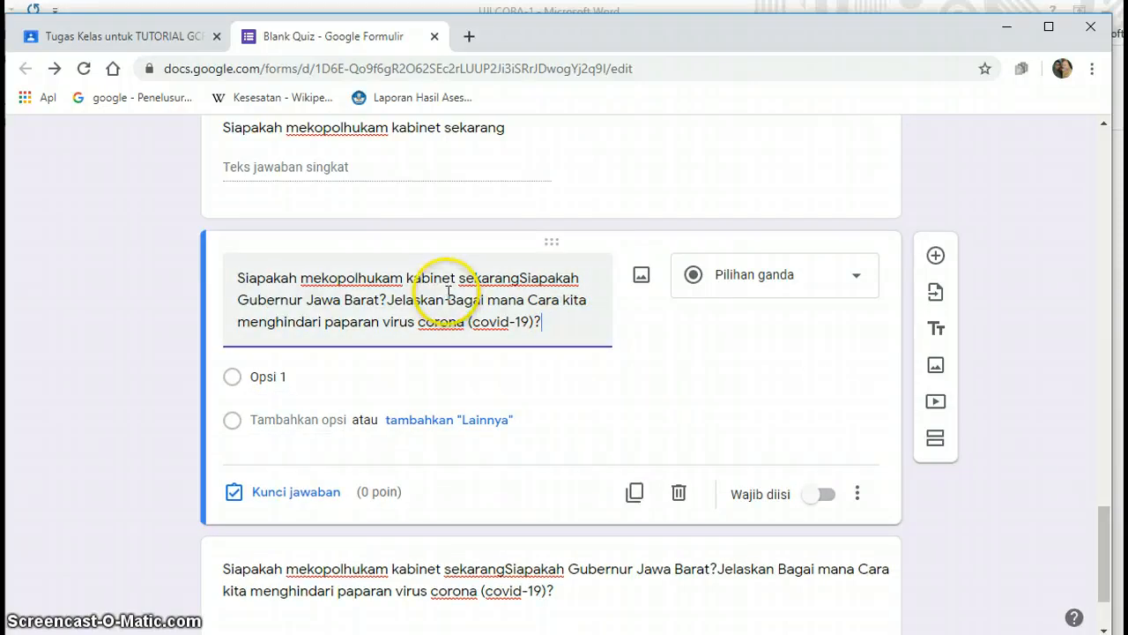
Trim the third essay question's title to "Siapakah Gubernur Jawa Barat?" by deleting the text before and after it.
click(519, 276)
double_click(519, 275)
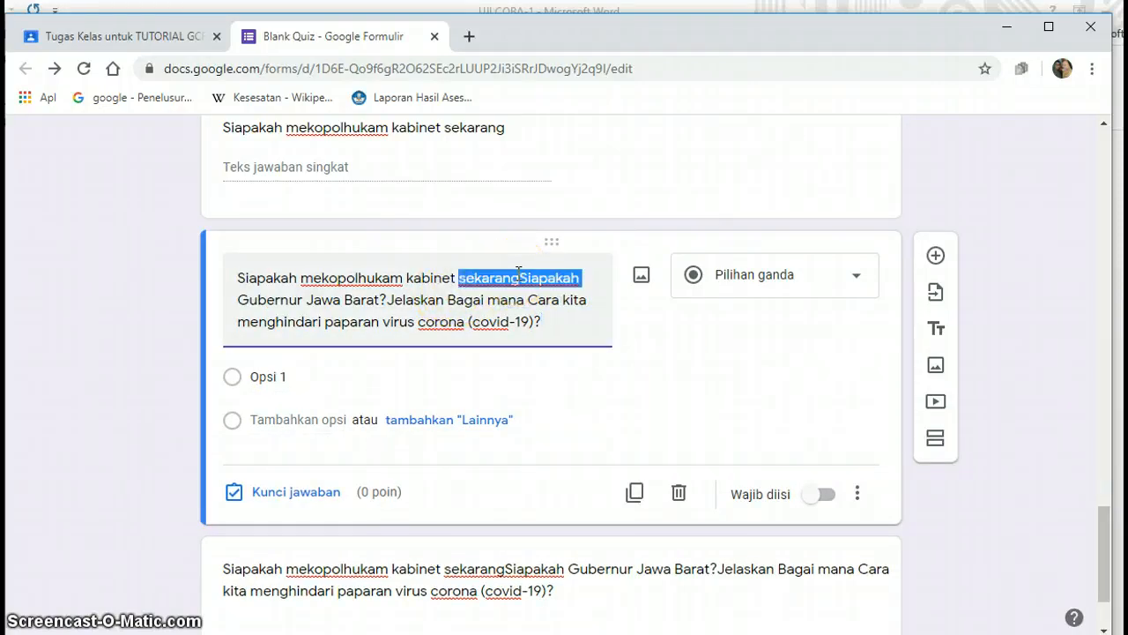
drag(519, 276, 203, 273)
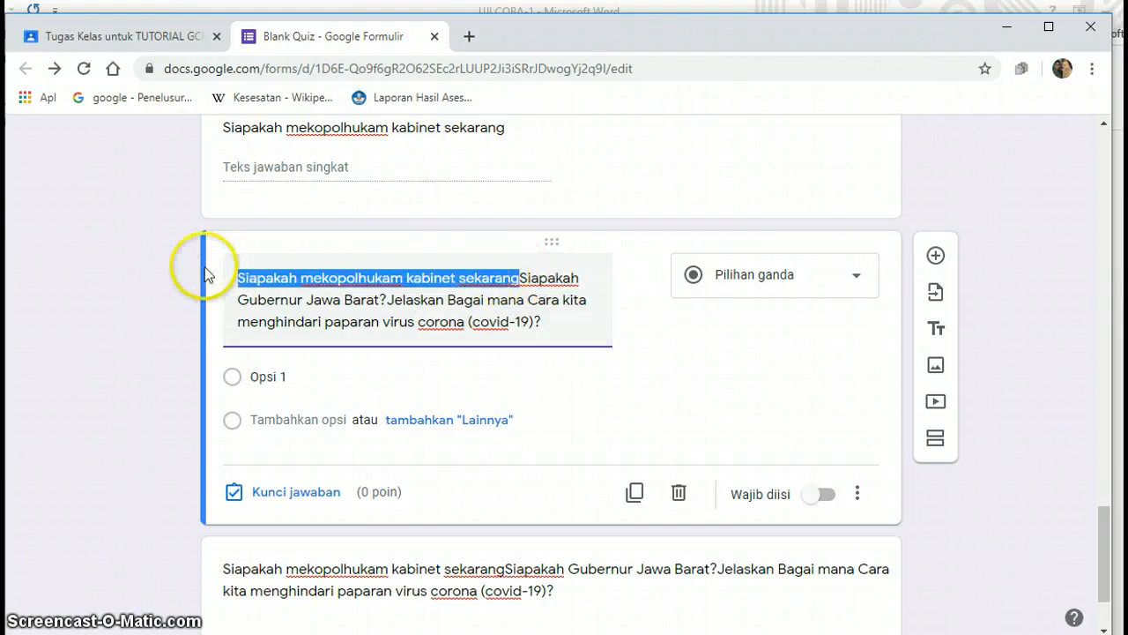
key(BackSpace)
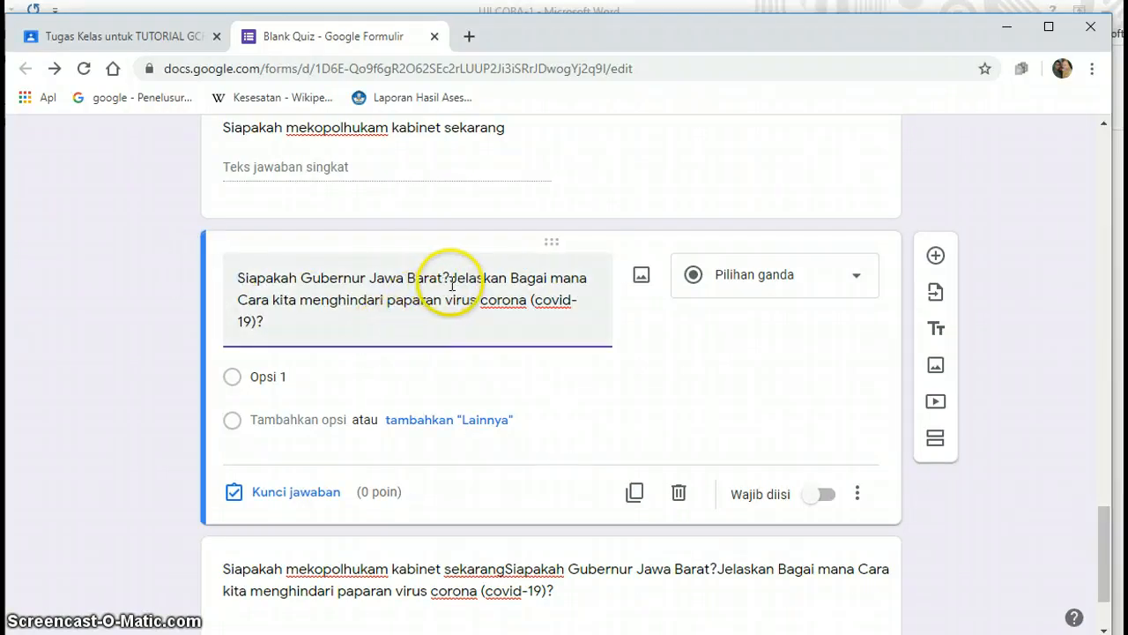
drag(450, 277, 458, 315)
key(BackSpace)
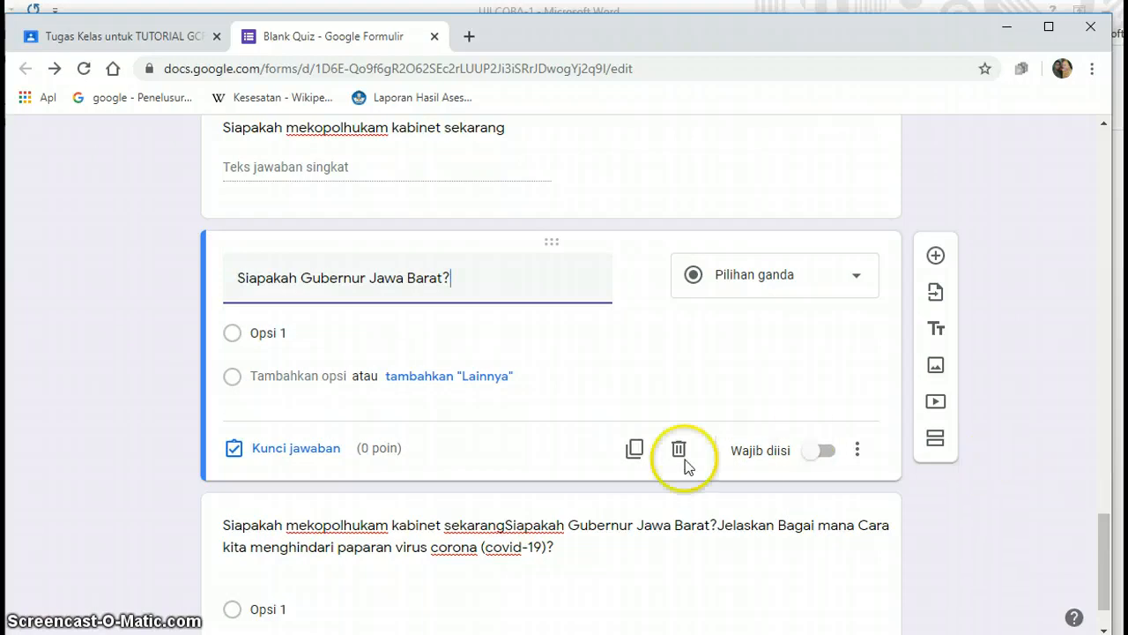
Set the answer key of the question "Siapakah Gubernur Jawa Barat?" to 10 points.
click(317, 449)
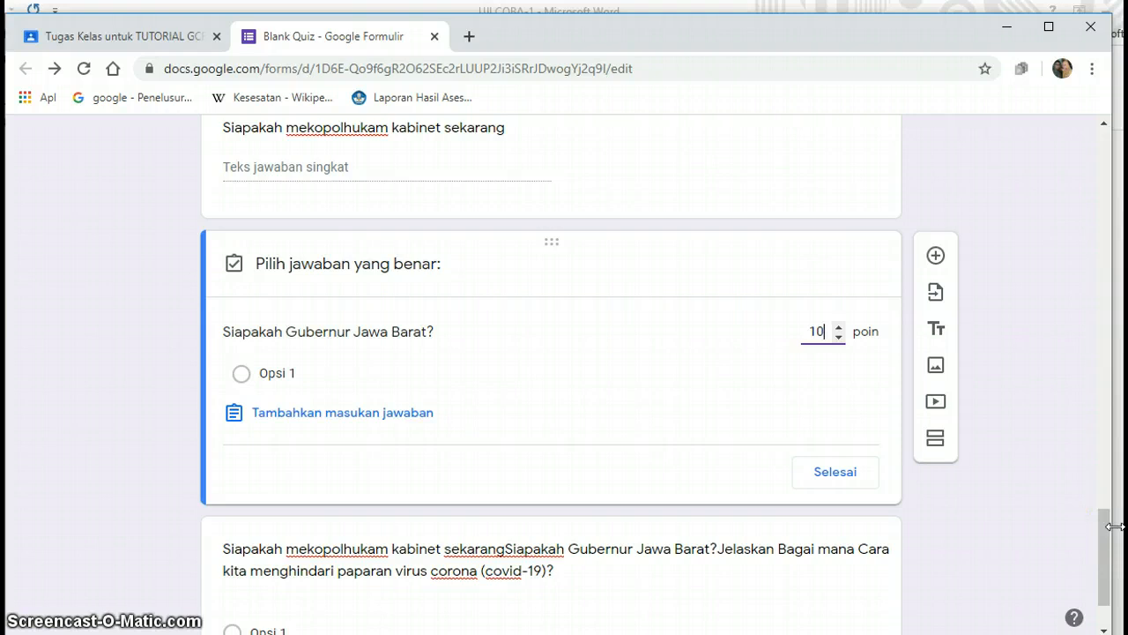
drag(1108, 540, 1093, 107)
drag(1089, 212, 1091, 550)
click(818, 436)
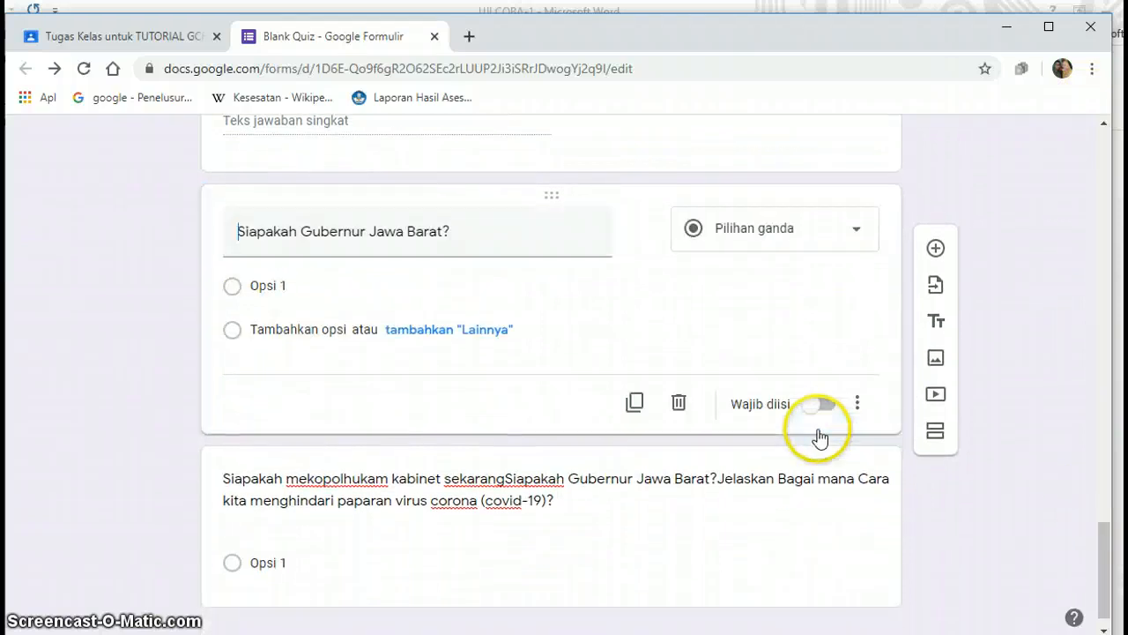
Trim the last essay question's title to "Jelaskan Bagai mana Cara kita menghindari paparan virus corona (covid-19)?" by deleting the questions before it.
click(714, 509)
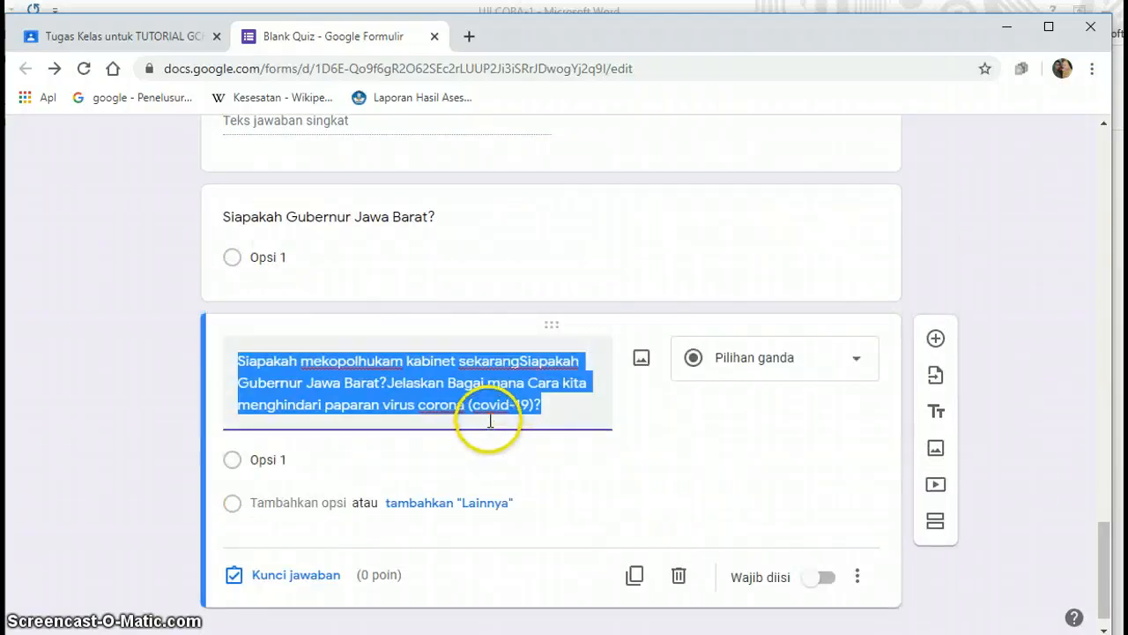
drag(385, 383, 242, 350)
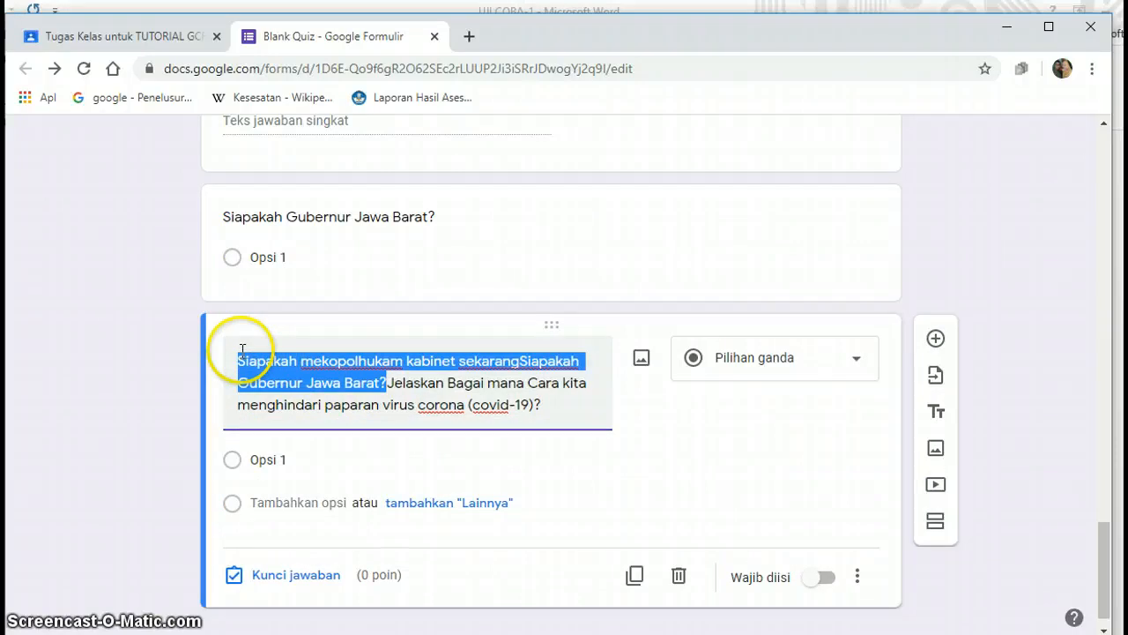
key(BackSpace)
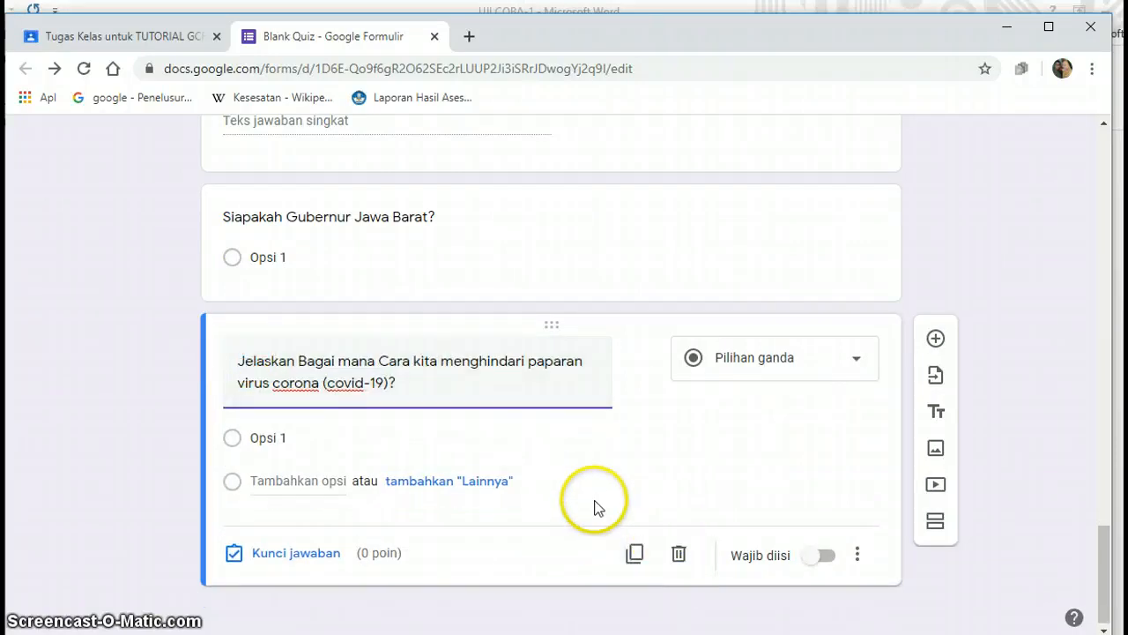
Change the covid-19 question's type to Jawaban singkat and set its answer key to 10 points.
click(750, 362)
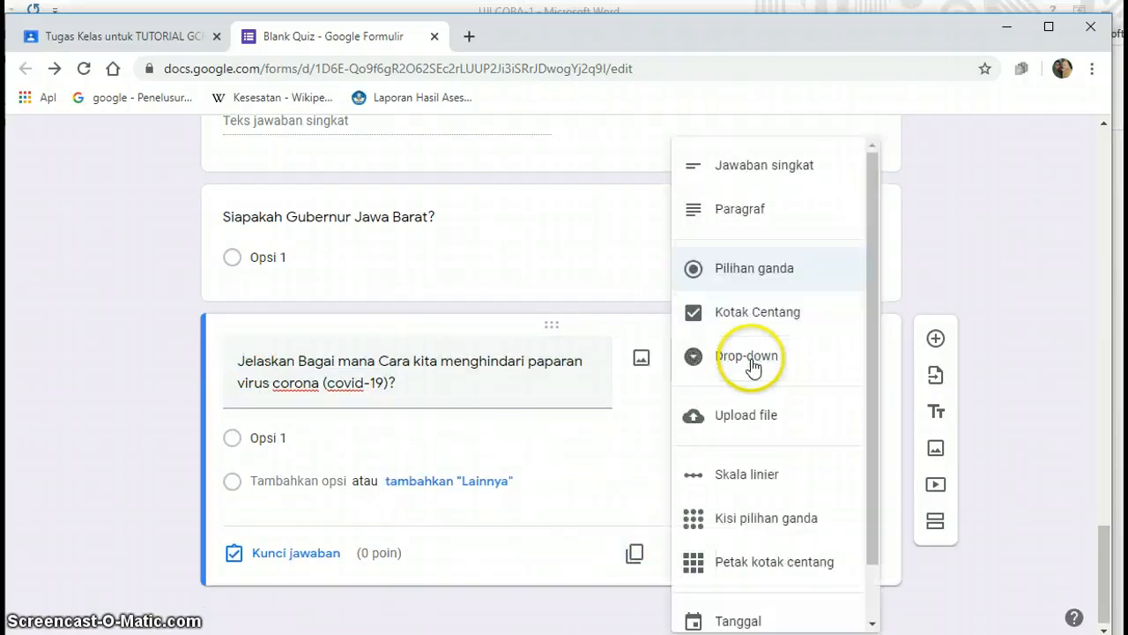
click(777, 171)
click(332, 553)
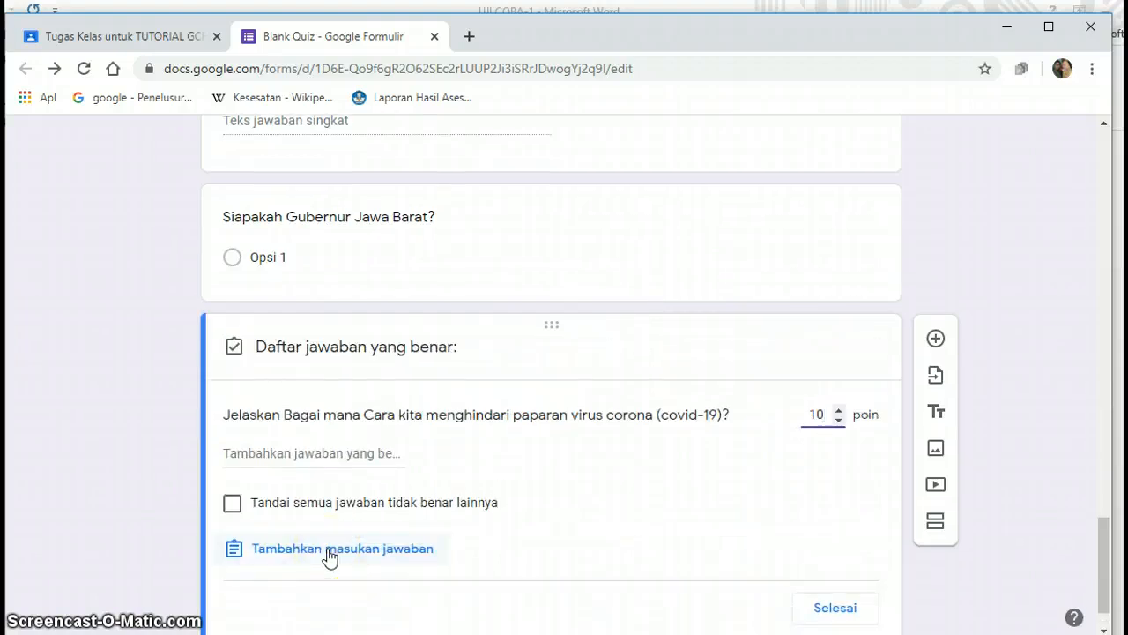
click(831, 610)
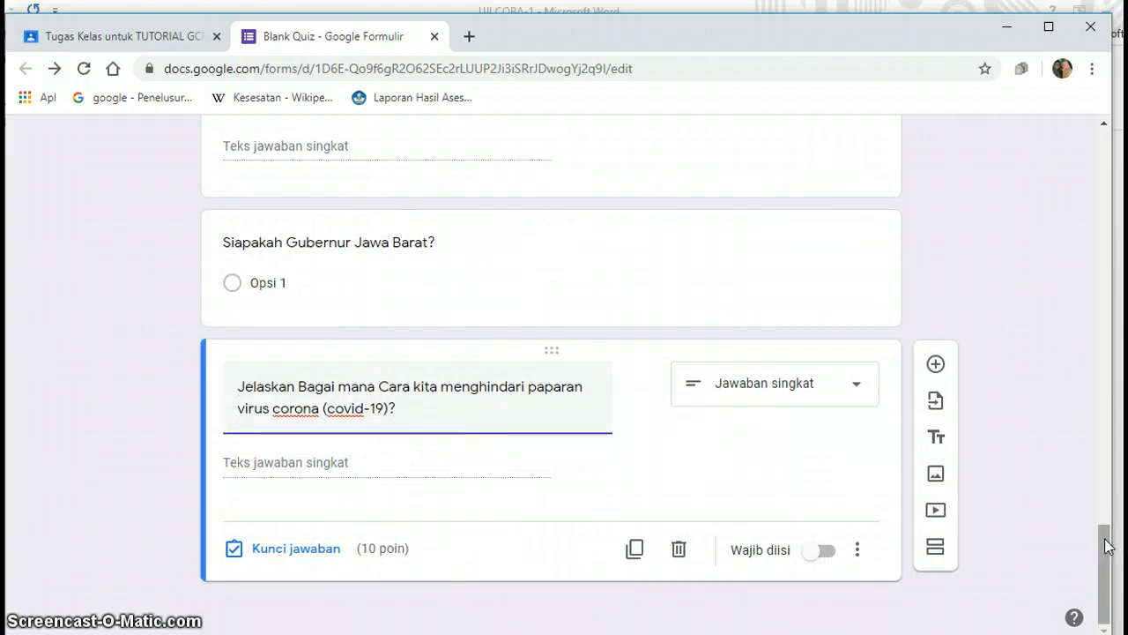
drag(1103, 543, 1087, 131)
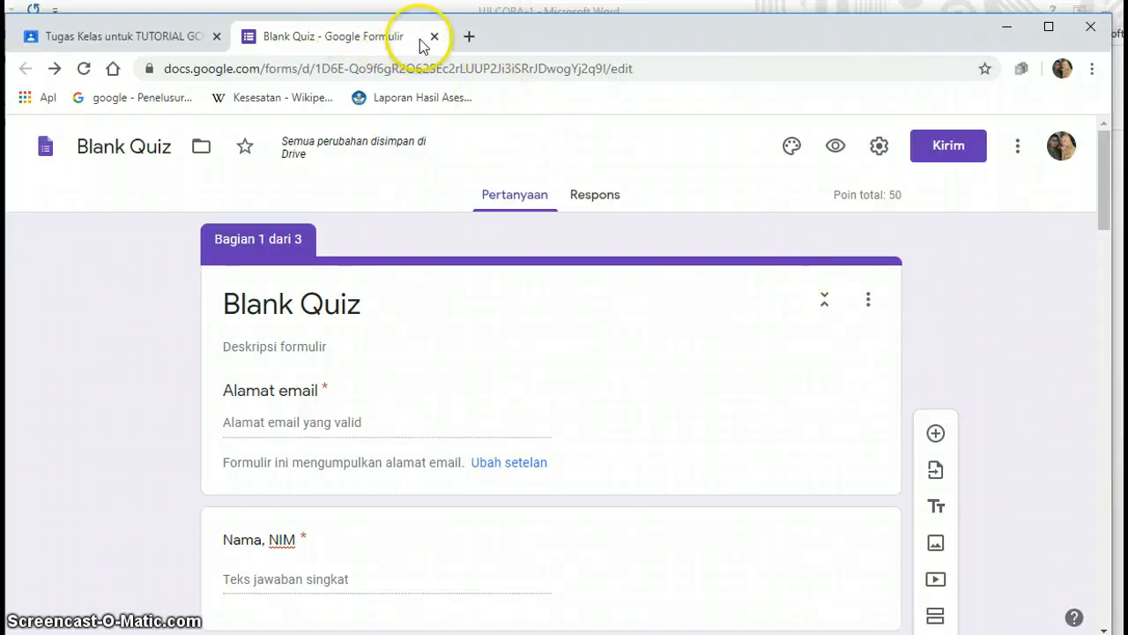
Switch to the UJI COBA-1 assignment in Google Classroom, clear its student selection and reselect each student to assign it to Semua siswa.
click(166, 40)
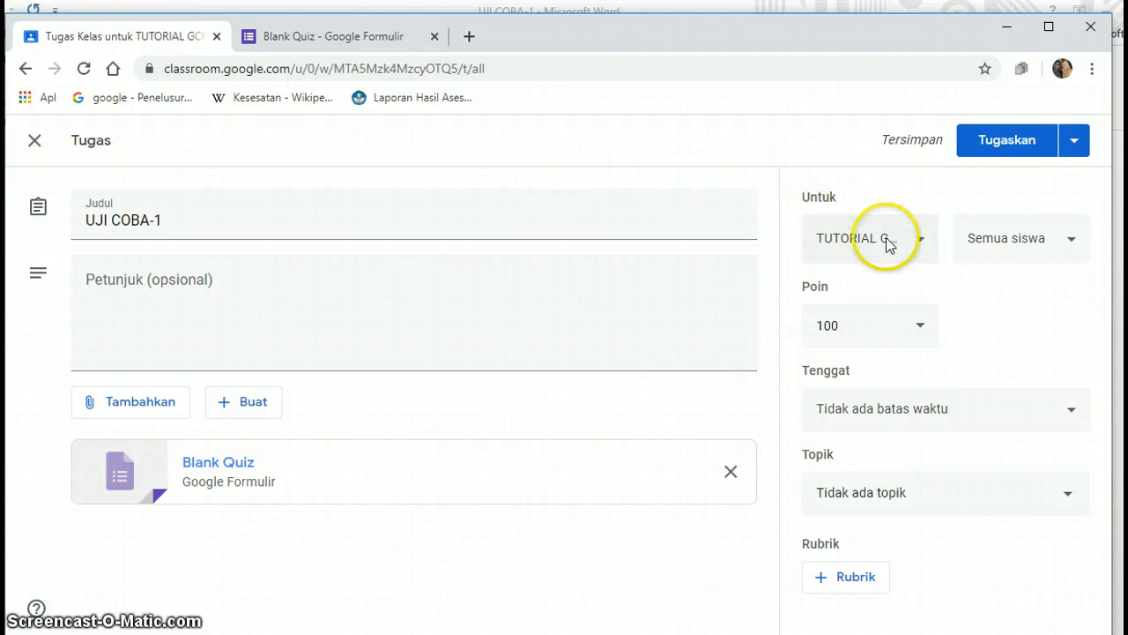
click(1073, 239)
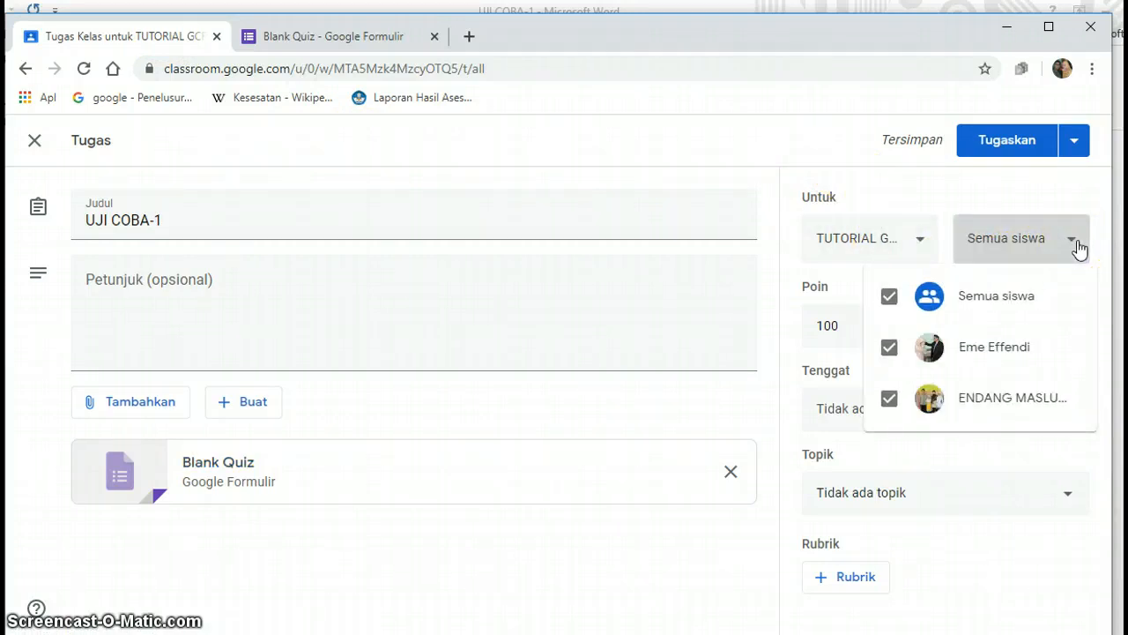
click(888, 297)
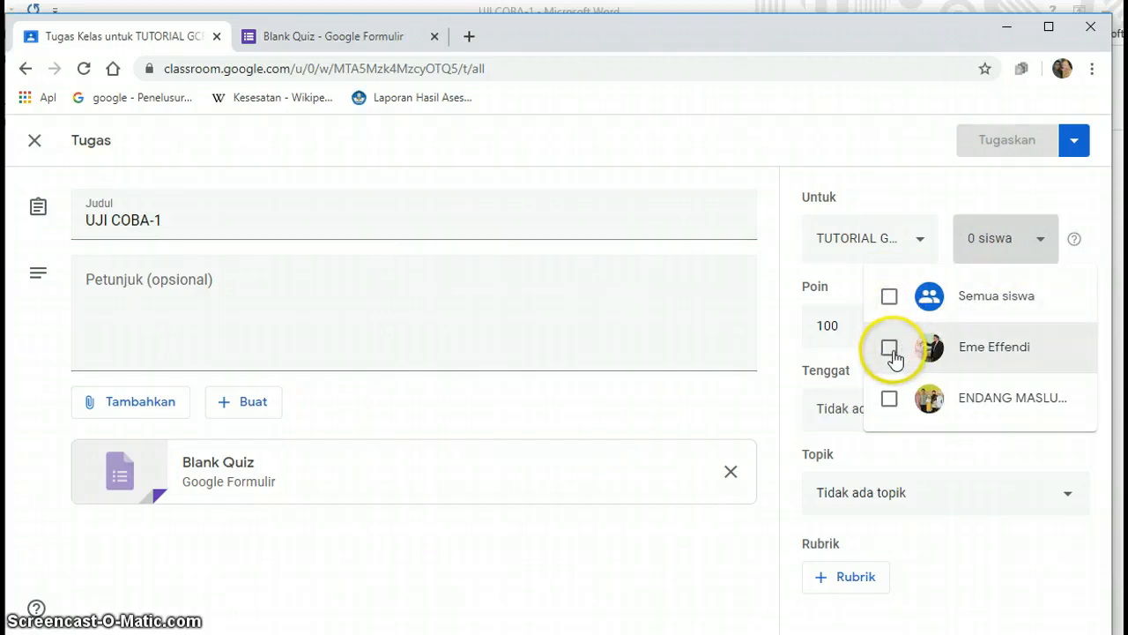
click(890, 349)
click(890, 399)
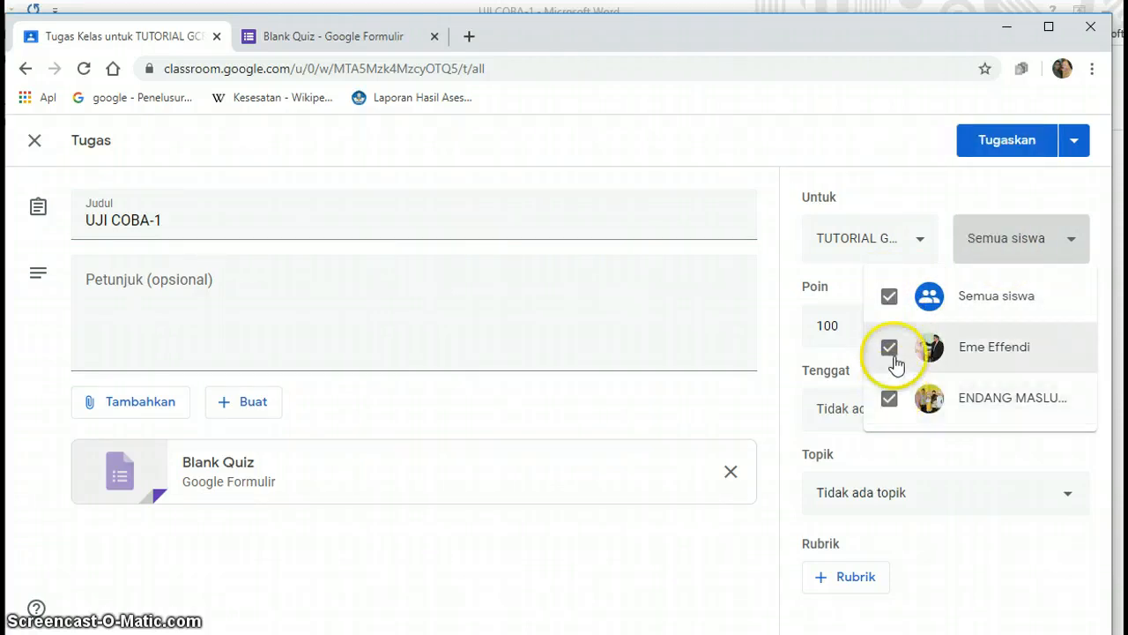
click(712, 420)
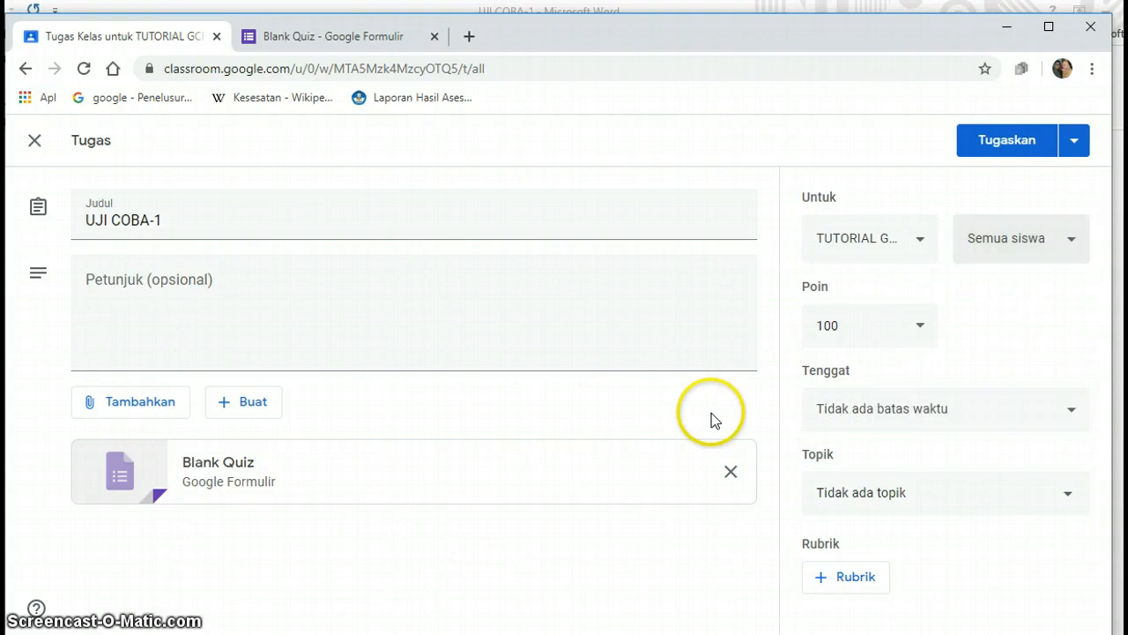
Set the assignment's points (Poin) to 50.
click(920, 329)
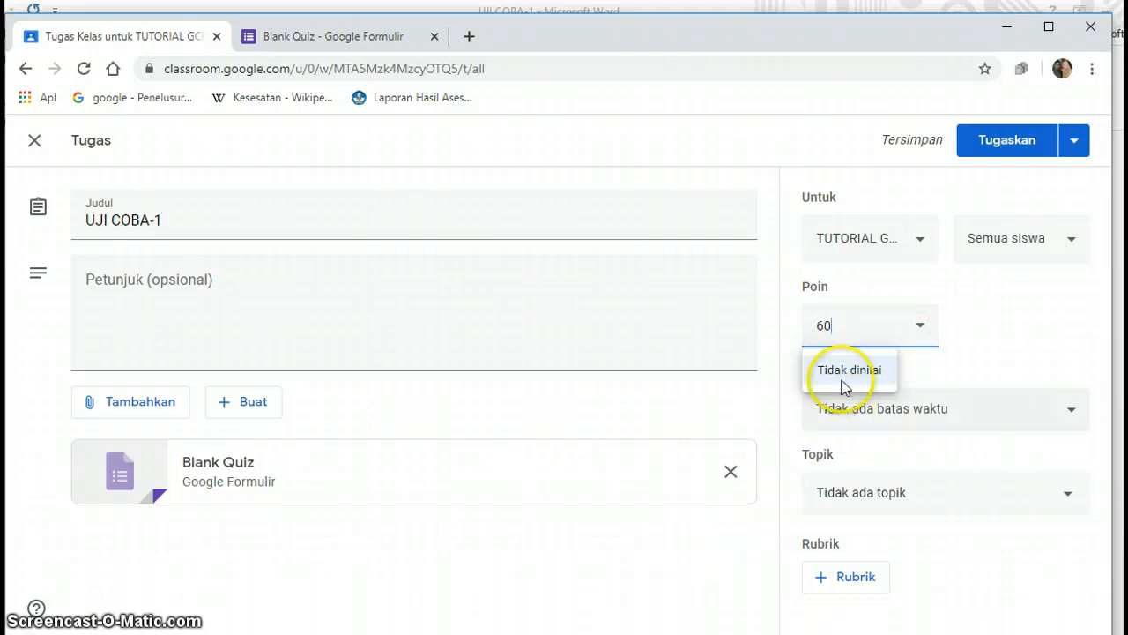
key(BackSpace)
key(BackSpace)
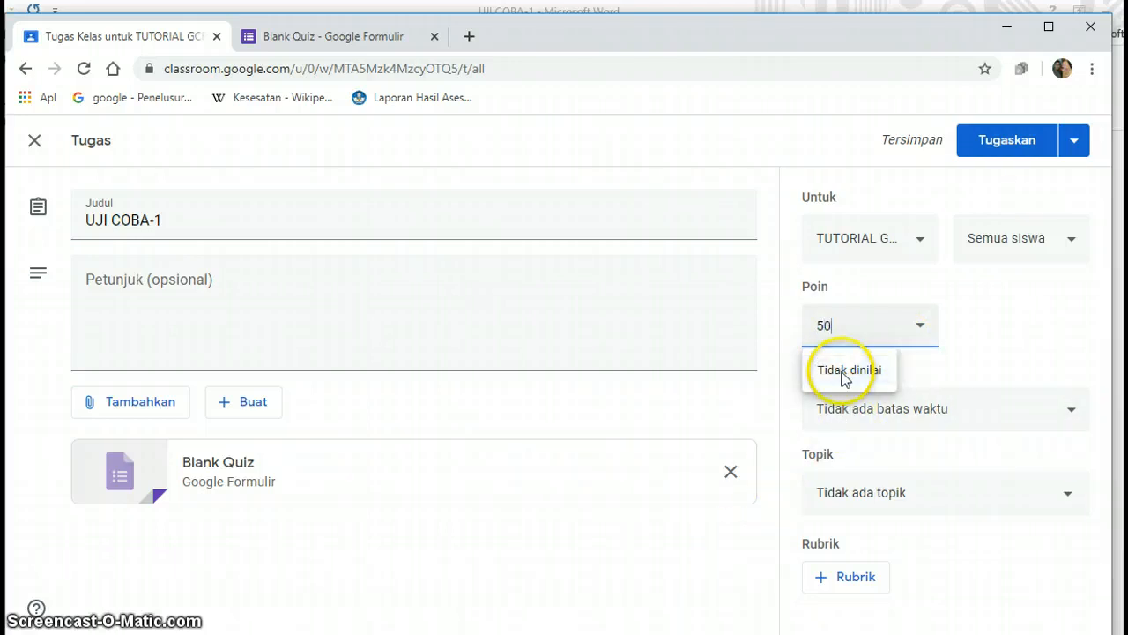
click(723, 547)
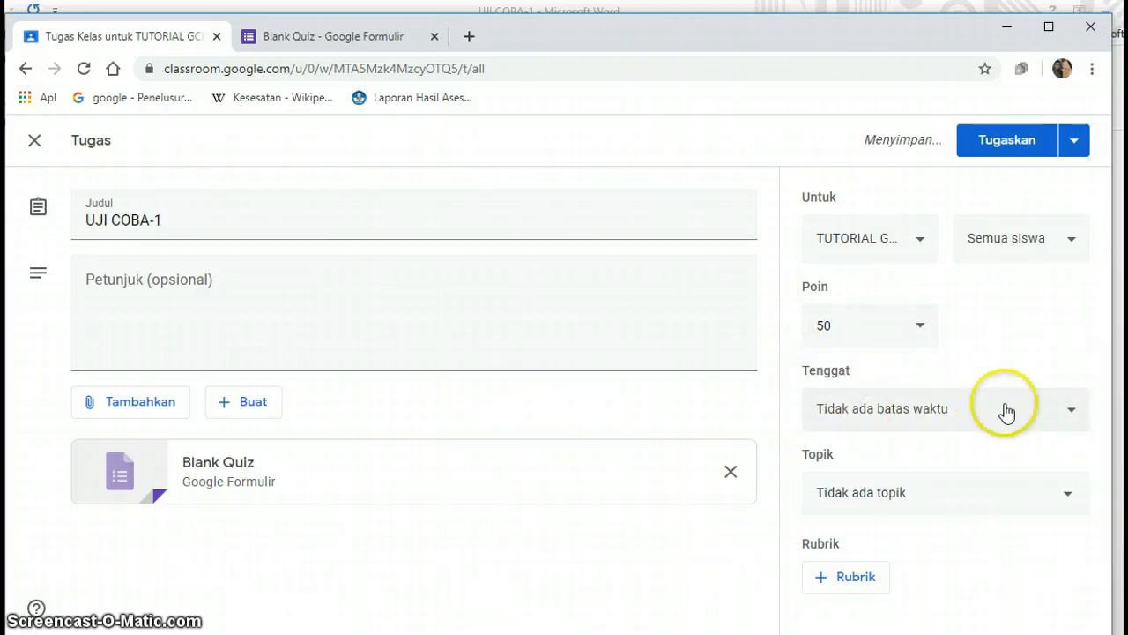
Set the assignment's due date (Tenggat) to 20 Jun 2020, without a time.
click(1073, 412)
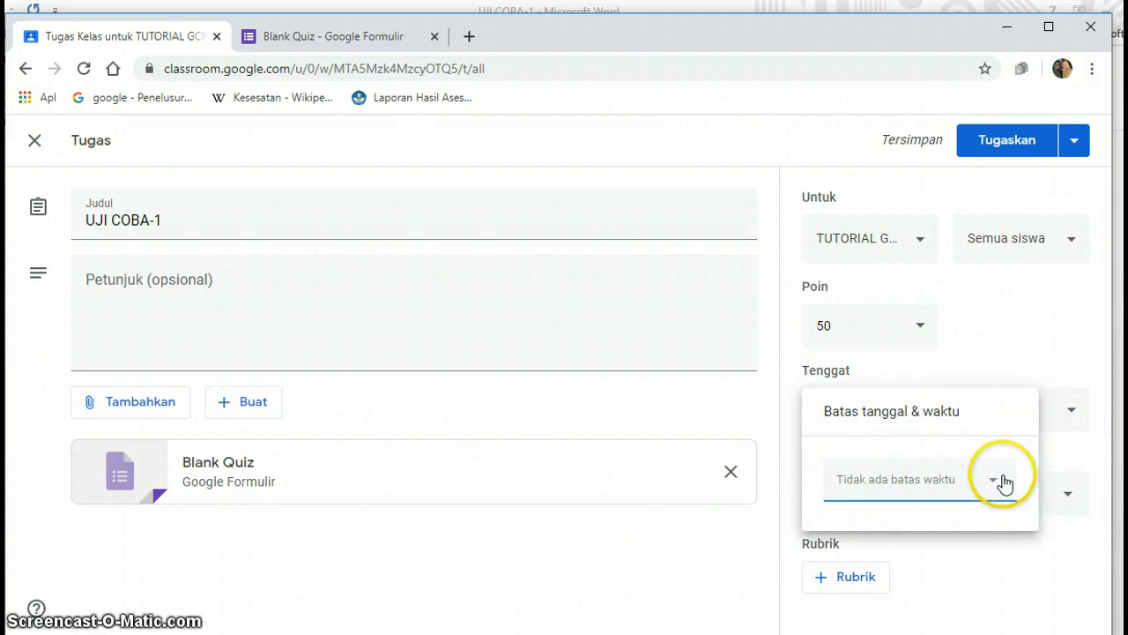
click(998, 482)
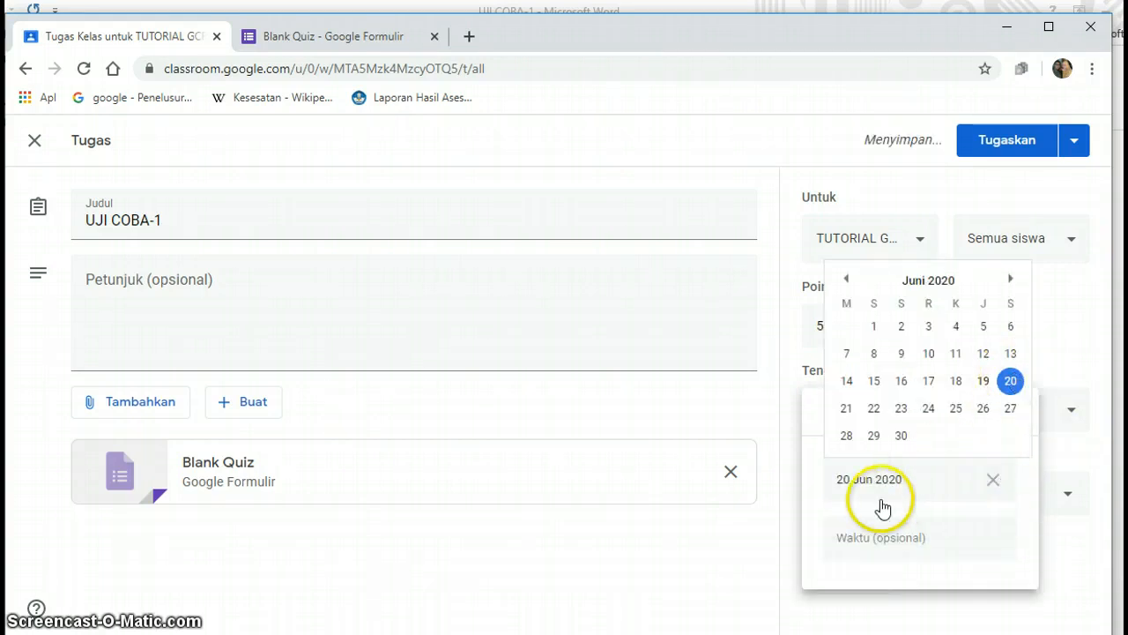
click(737, 564)
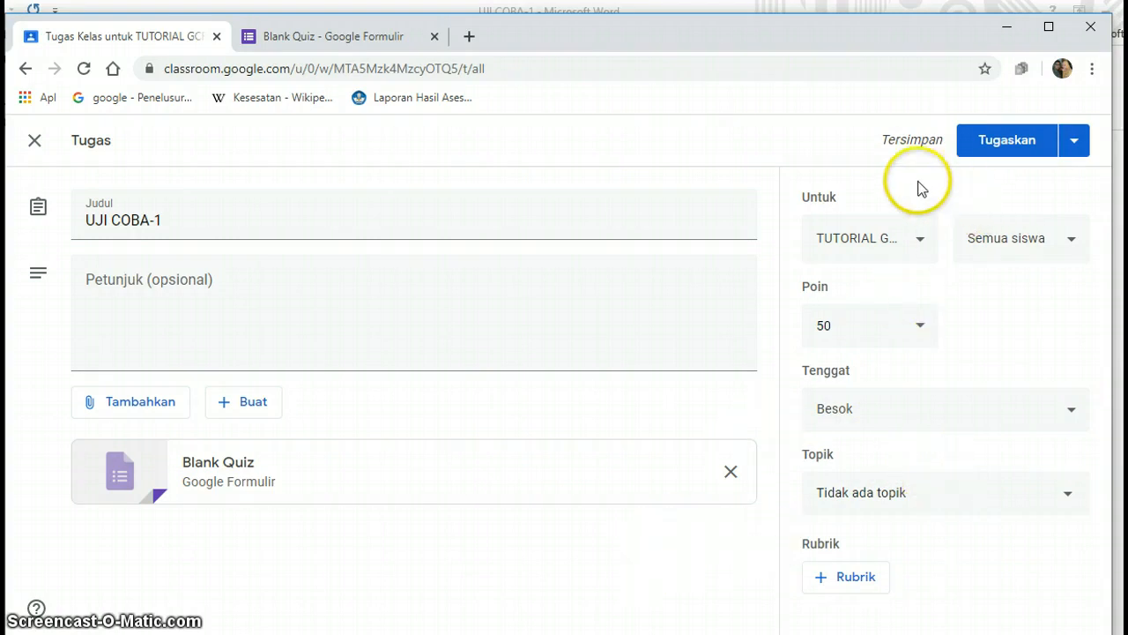
Schedule the assignment (Jadwalkan) for posting on 20 Jun 2020 at 08.00.
click(1075, 143)
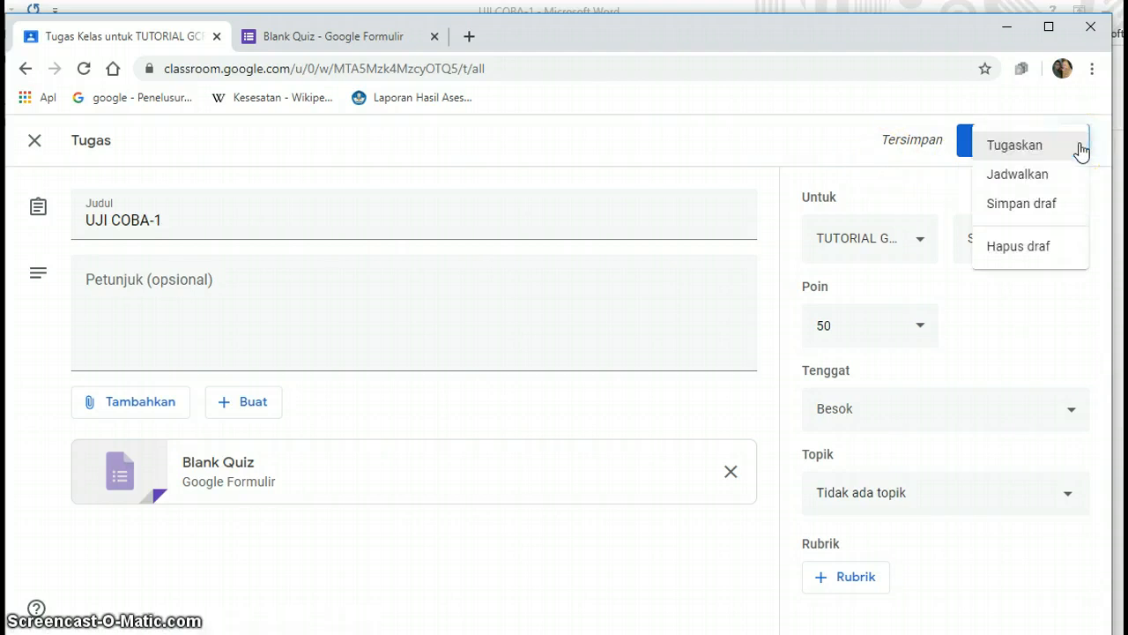
click(1062, 181)
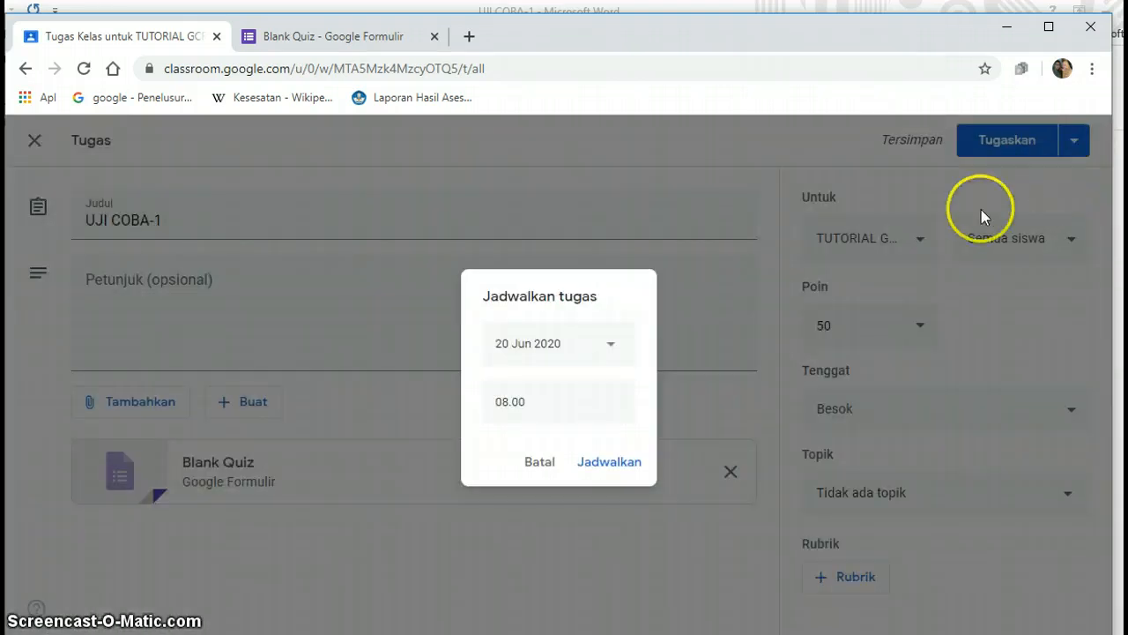
click(611, 346)
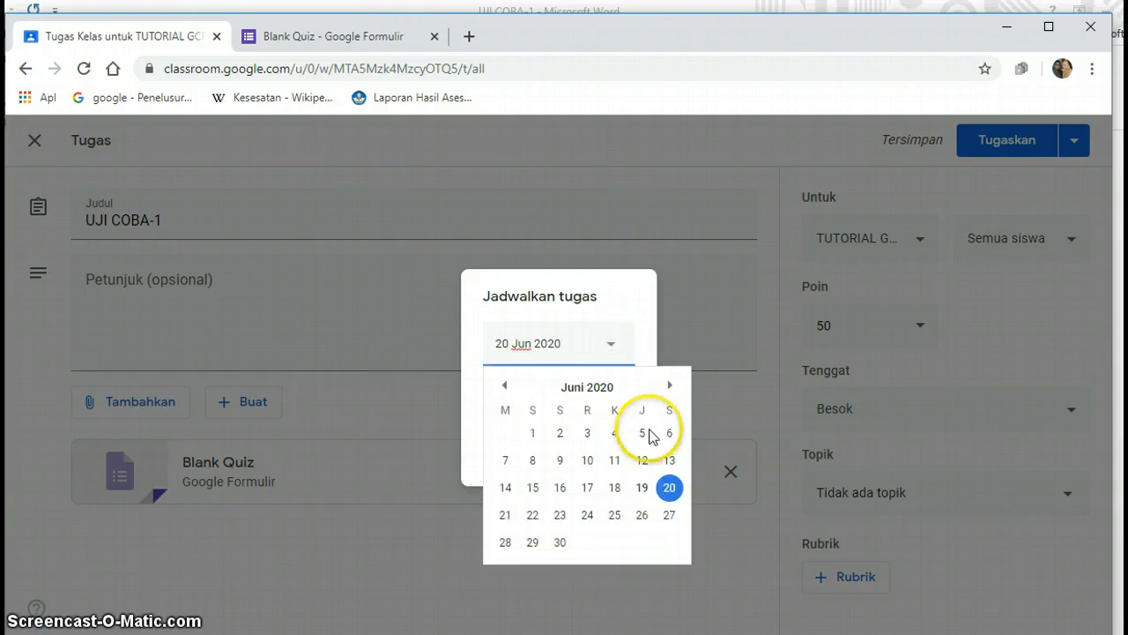
click(669, 487)
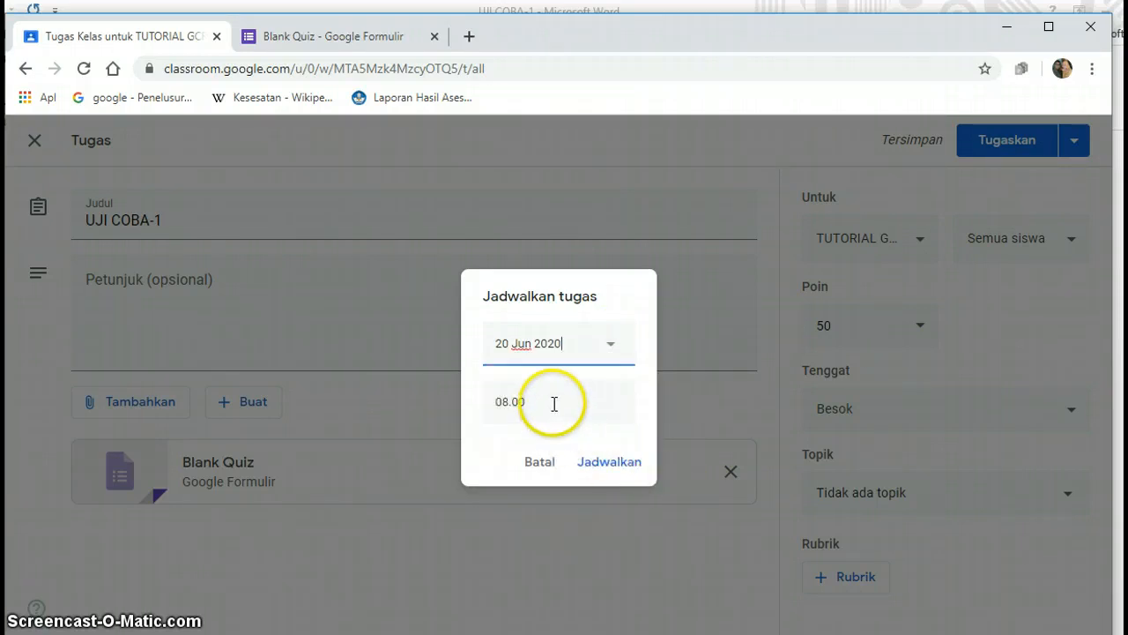
click(606, 471)
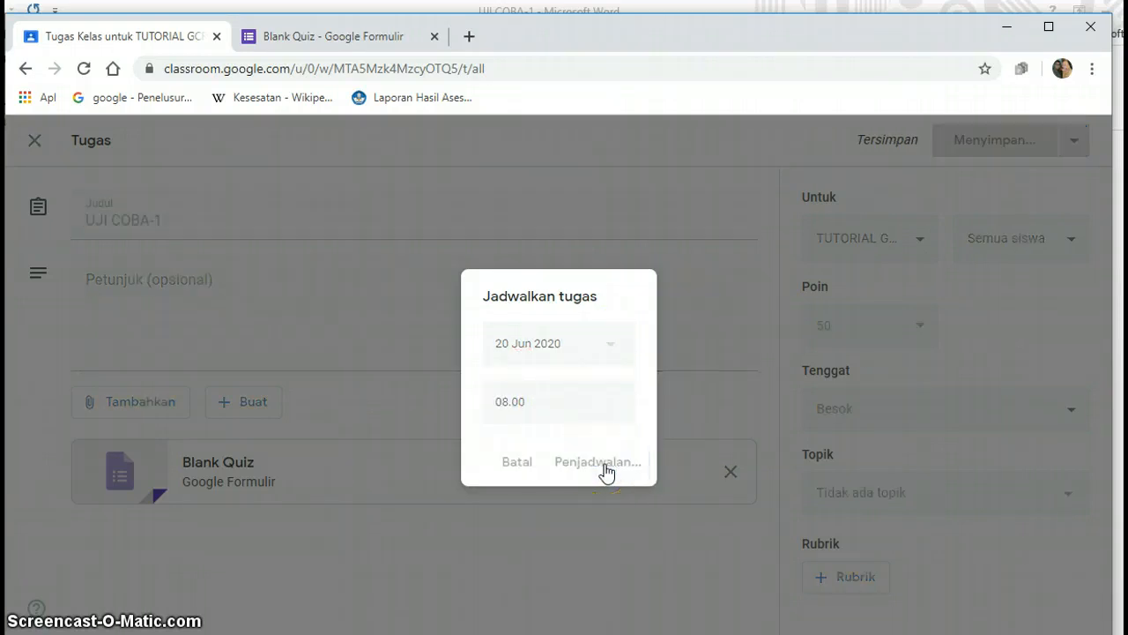